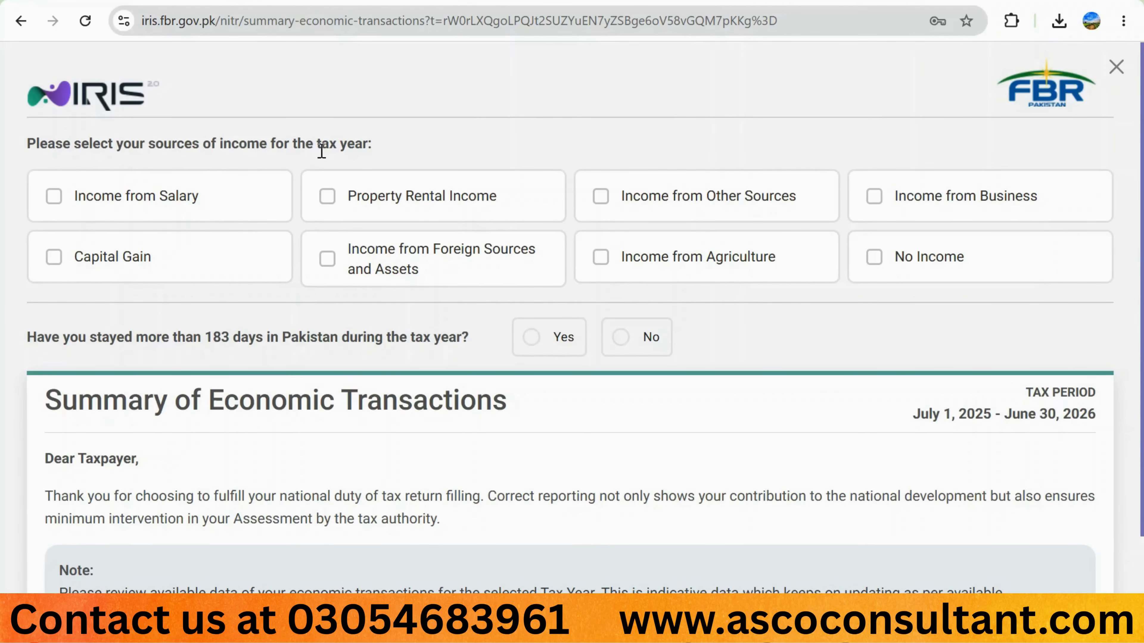
Tick Income from Salary and Income from Other Sources, and answer Yes to staying over 183 days.
mouse_move(135, 190)
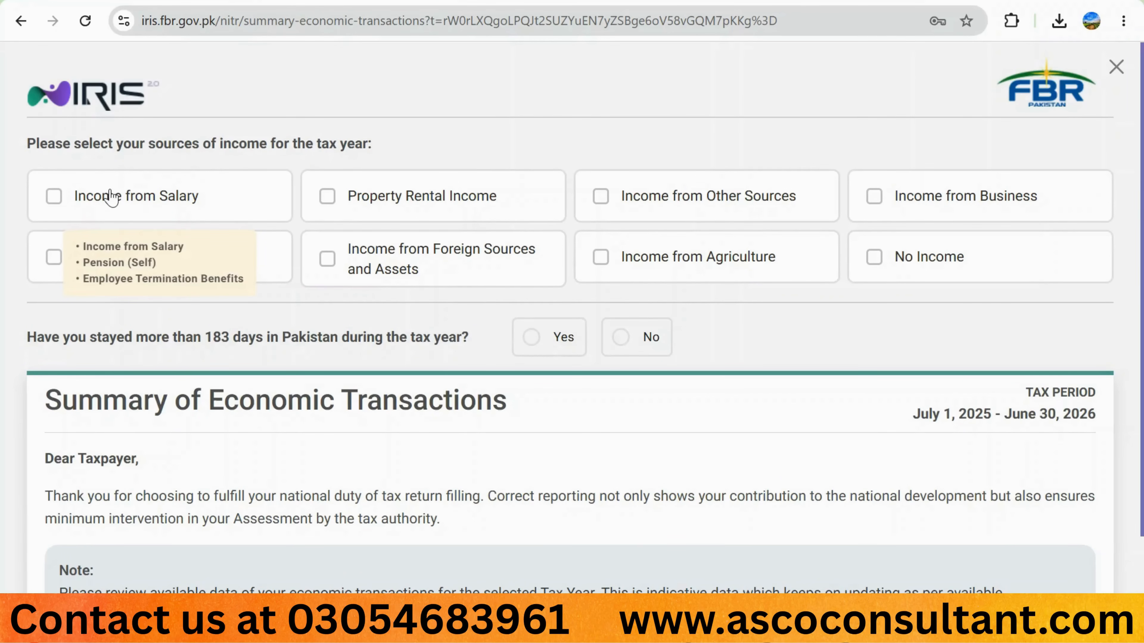
click(54, 196)
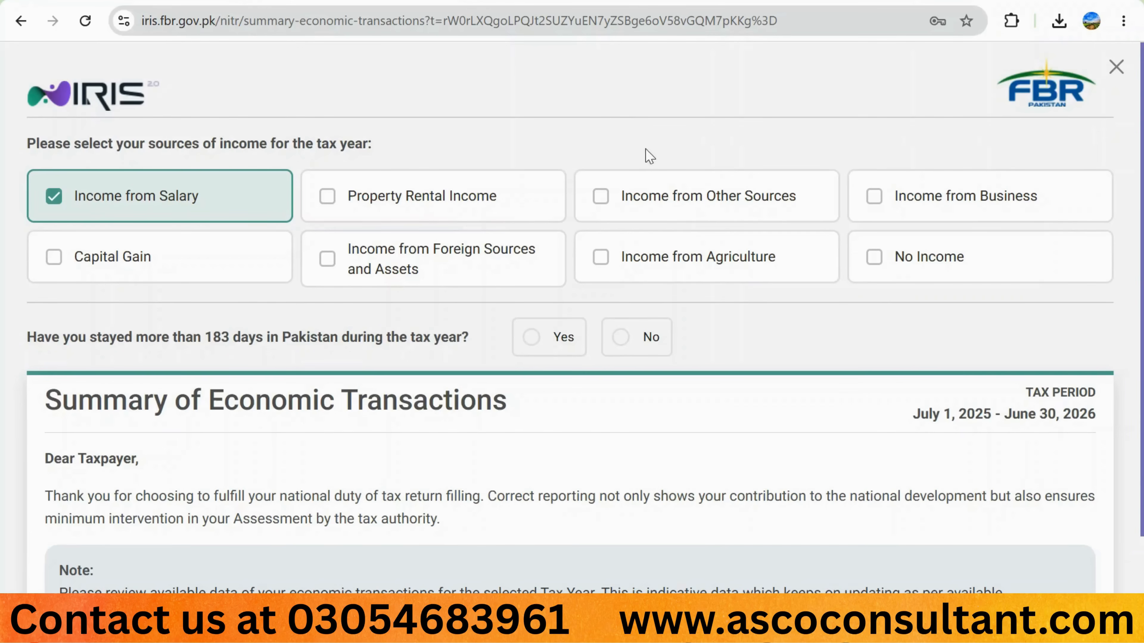
mouse_move(660, 192)
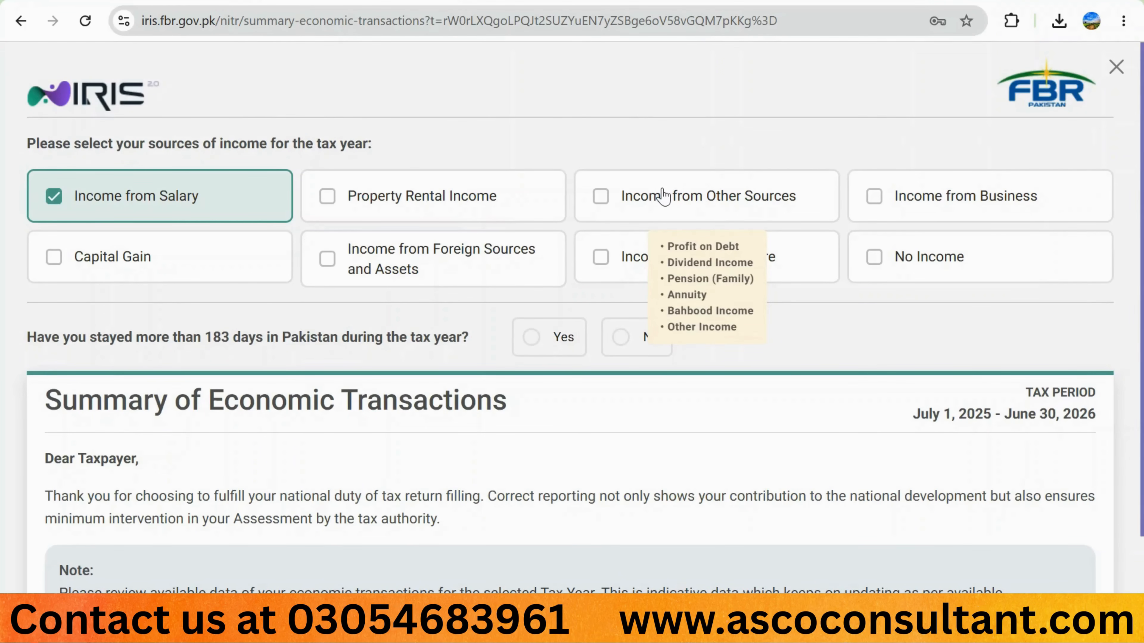
click(602, 199)
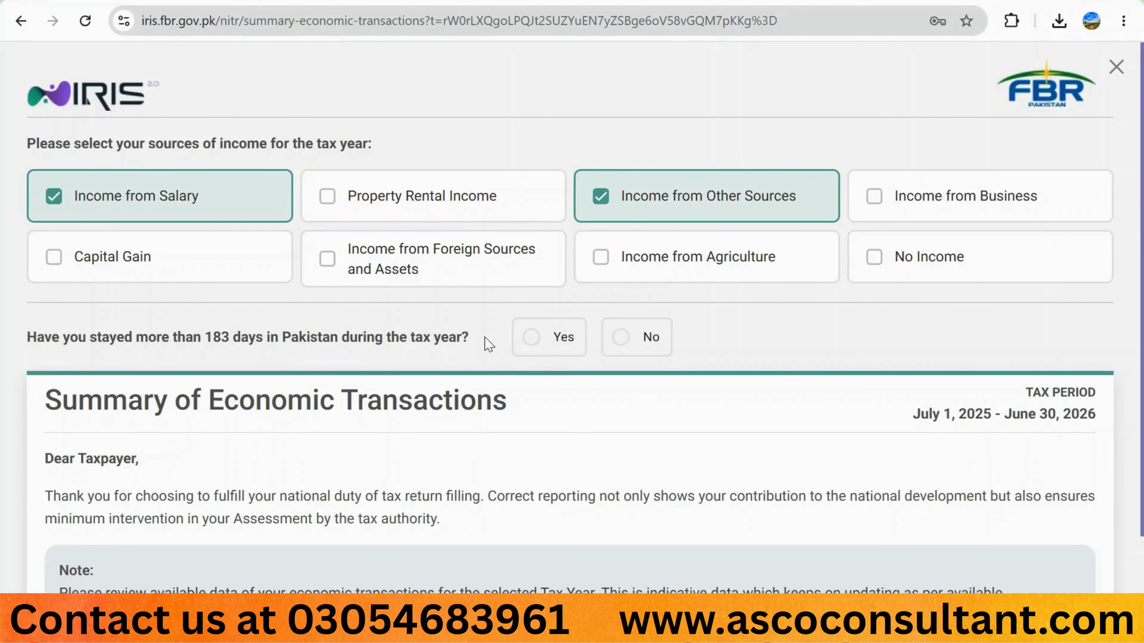
click(536, 343)
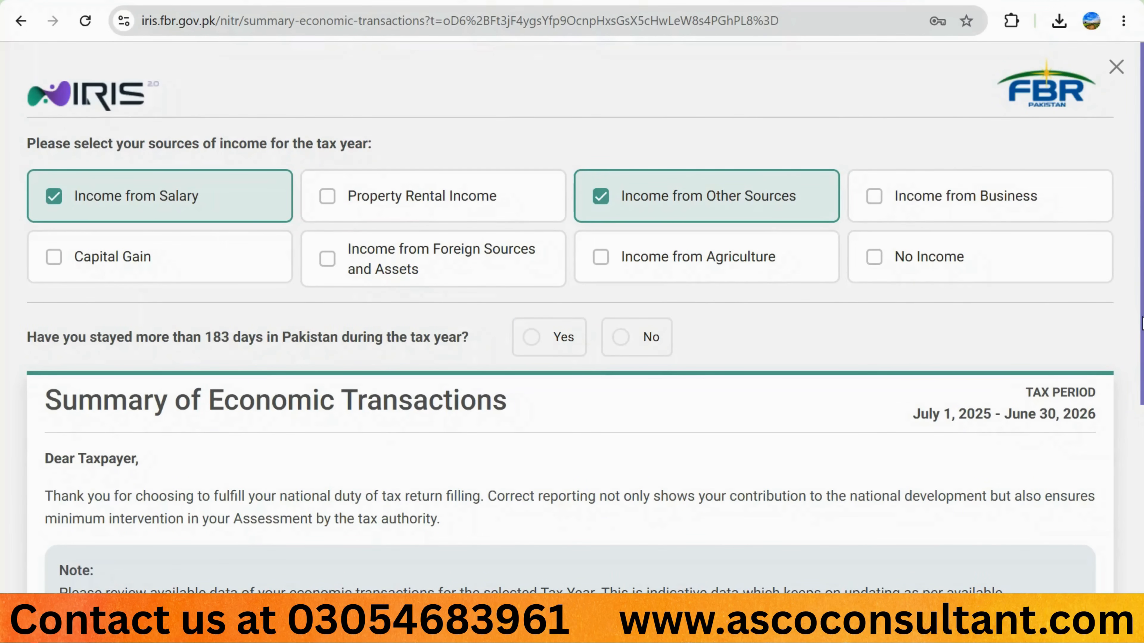
Scroll down to the withholding tax summary listing 236Y remittance taxes of 4,180 and 1,065.
scroll(123, 107, down, 7)
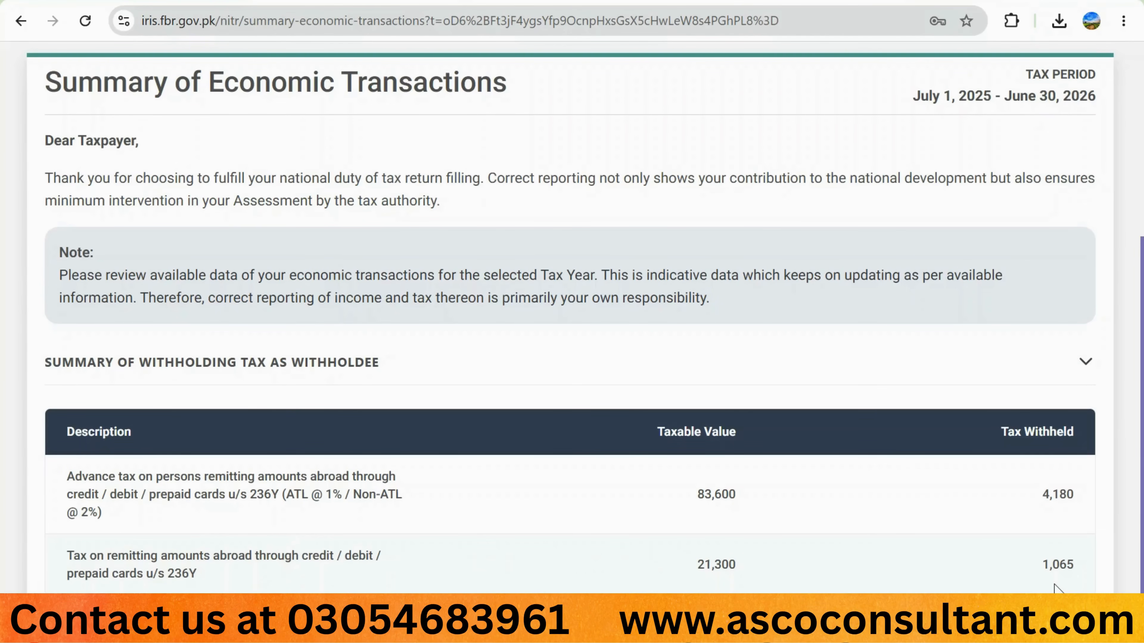
Start Return Filing from the bottom of the economic transactions summary.
scroll(922, 504, up, 1)
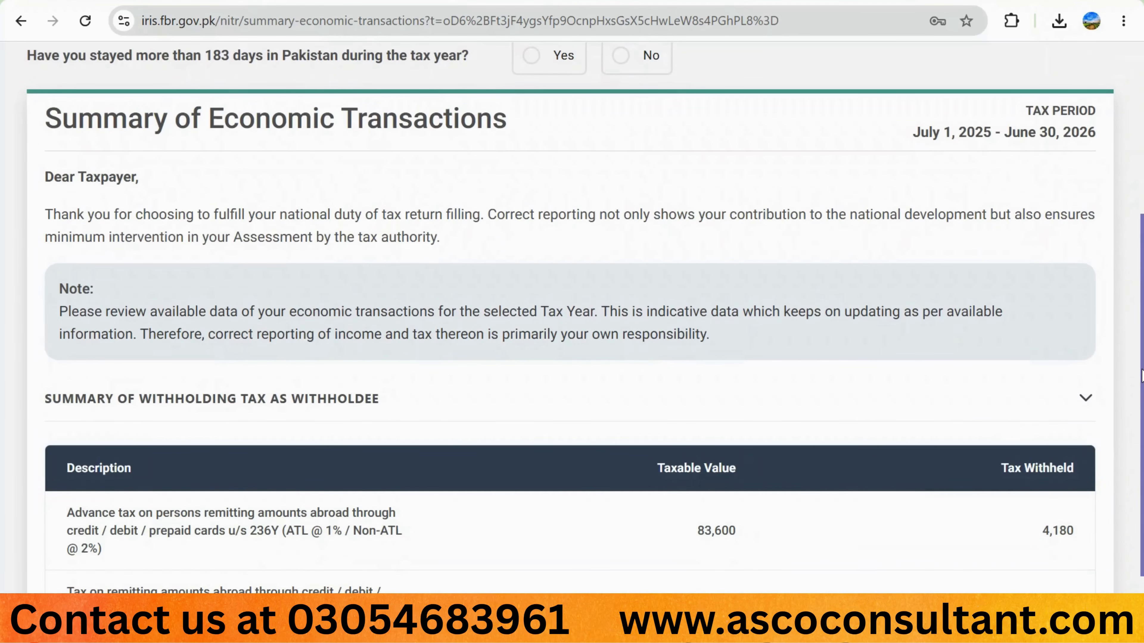
scroll(1142, 374, down, 3)
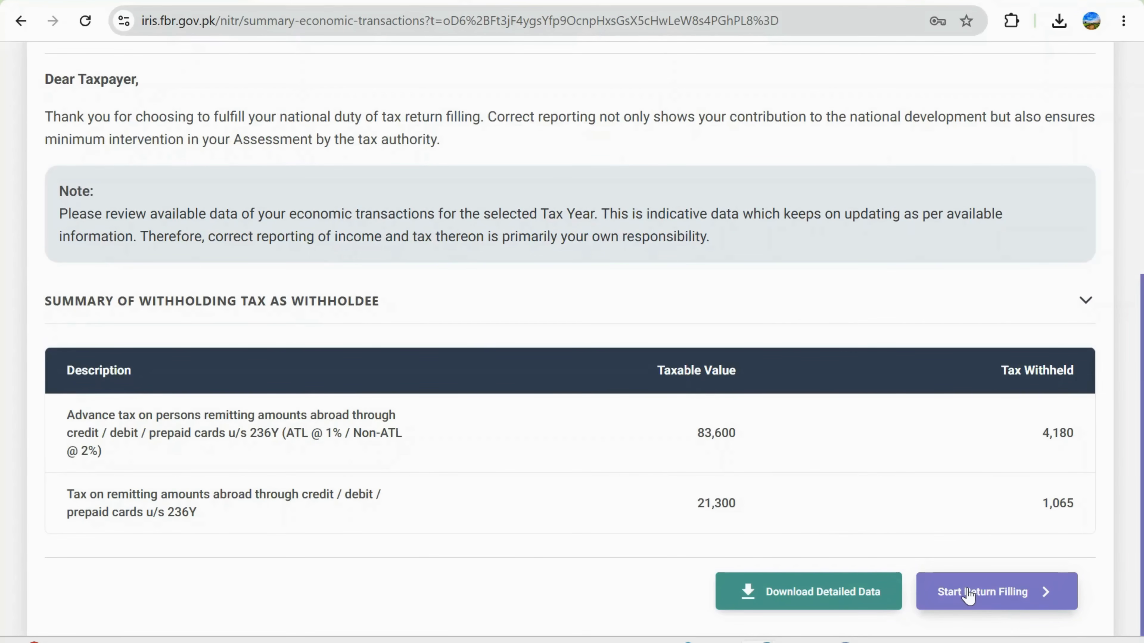
click(1014, 594)
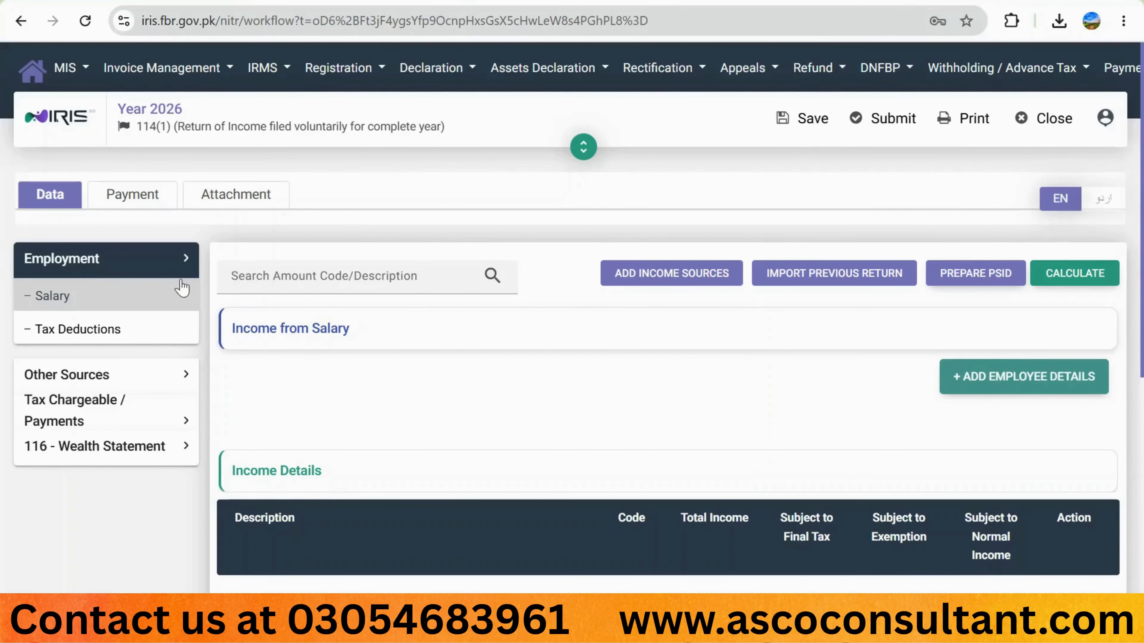
click(661, 279)
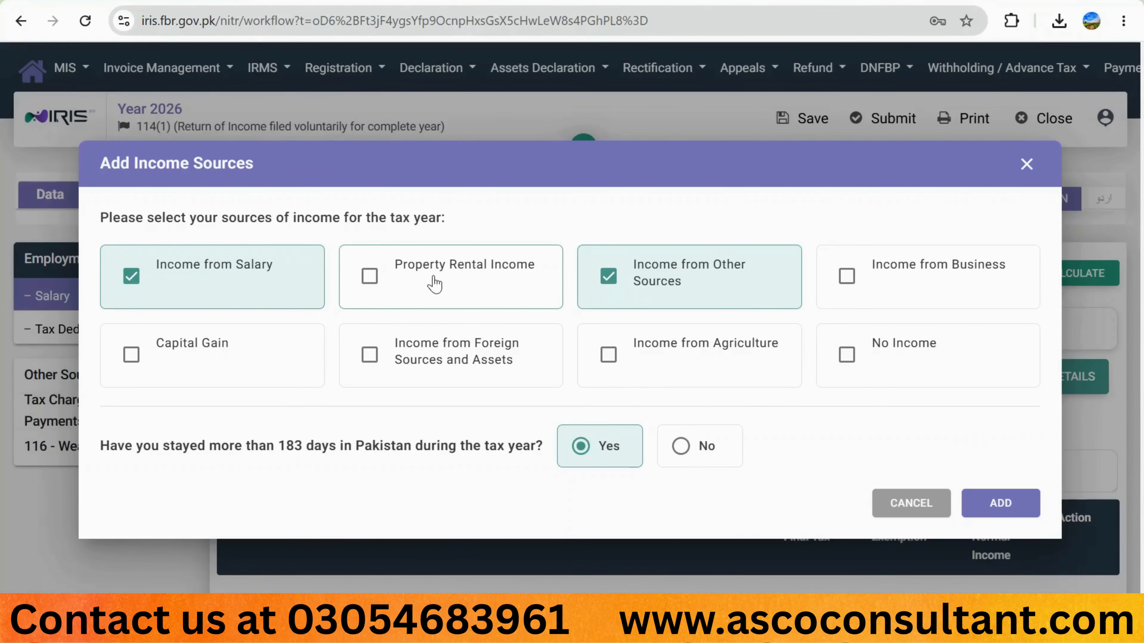
mouse_move(156, 286)
mouse_move(607, 283)
mouse_move(193, 360)
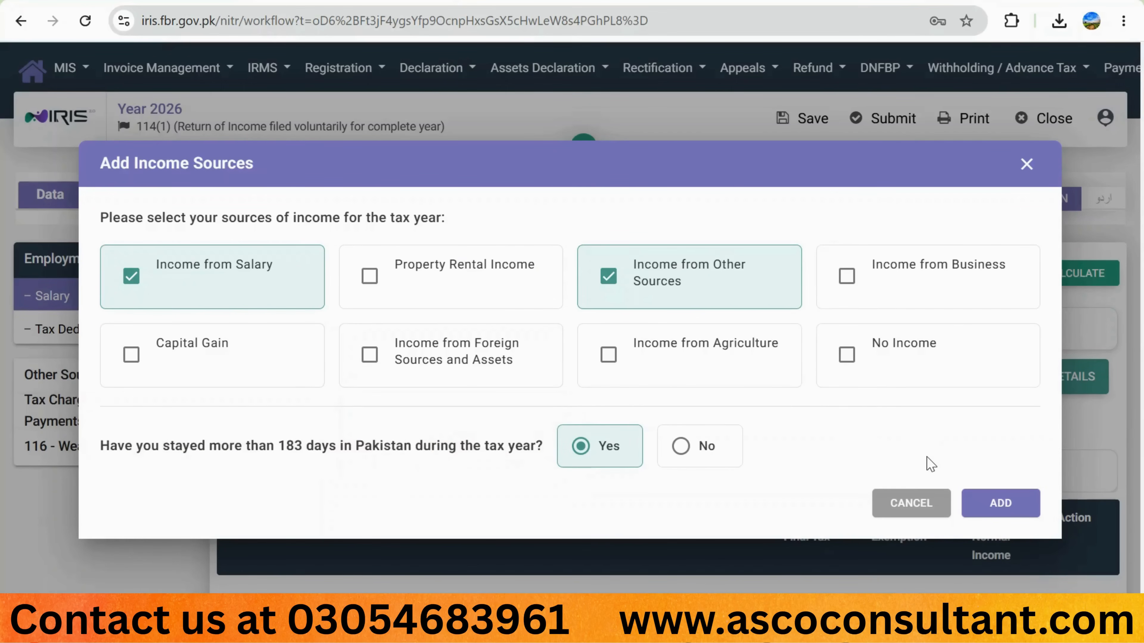
click(911, 503)
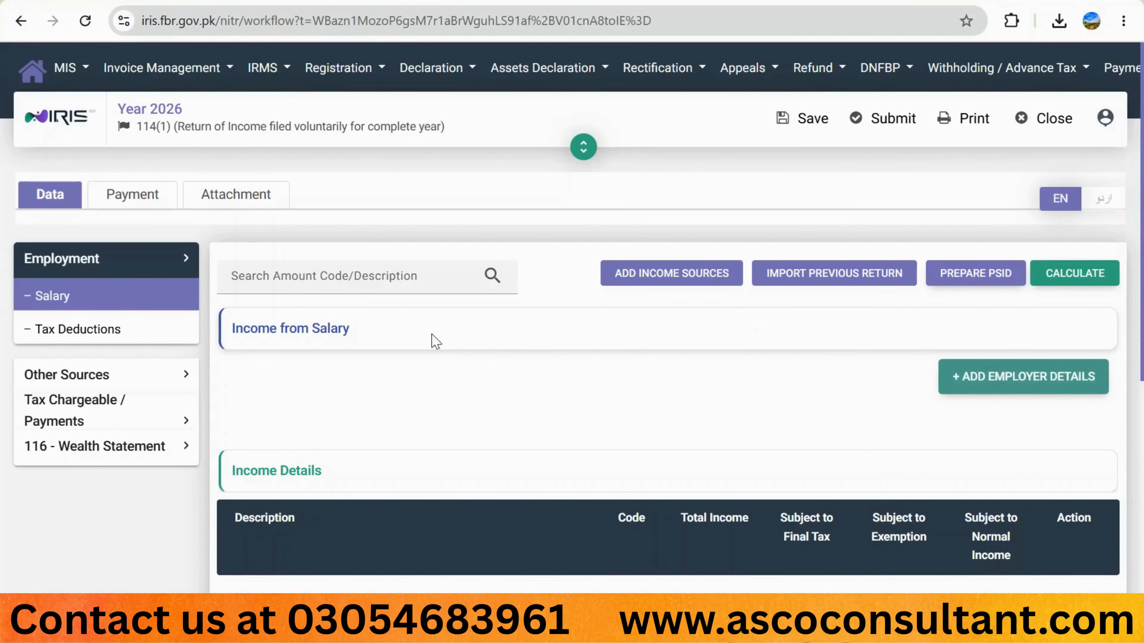
Begin adding employer details on the Year 2026 return's Salary page.
click(962, 392)
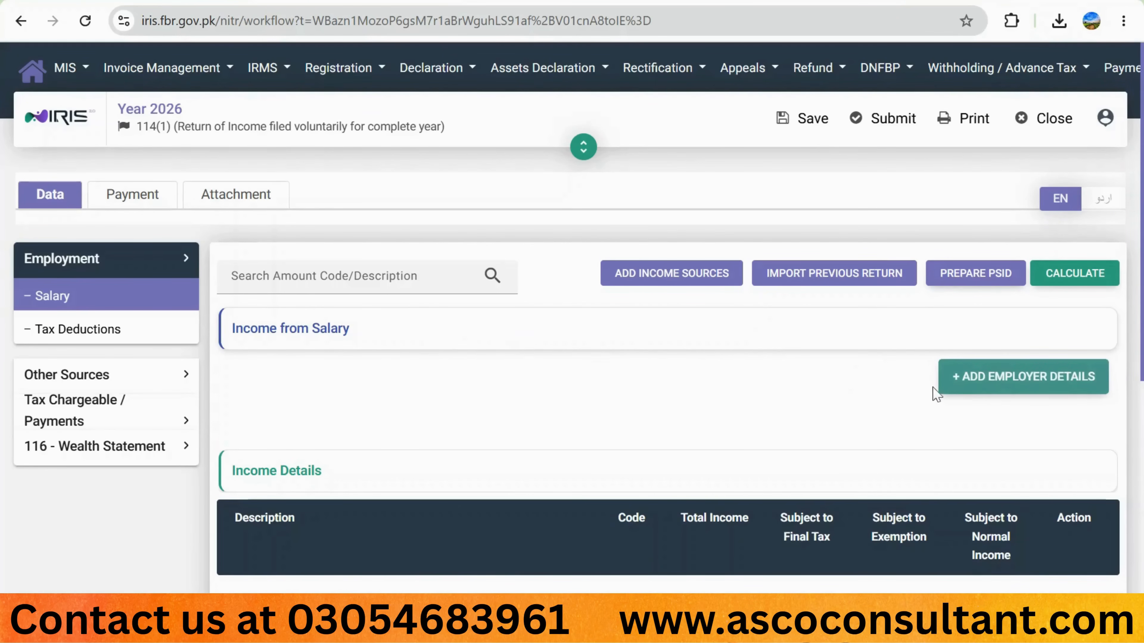
click(994, 383)
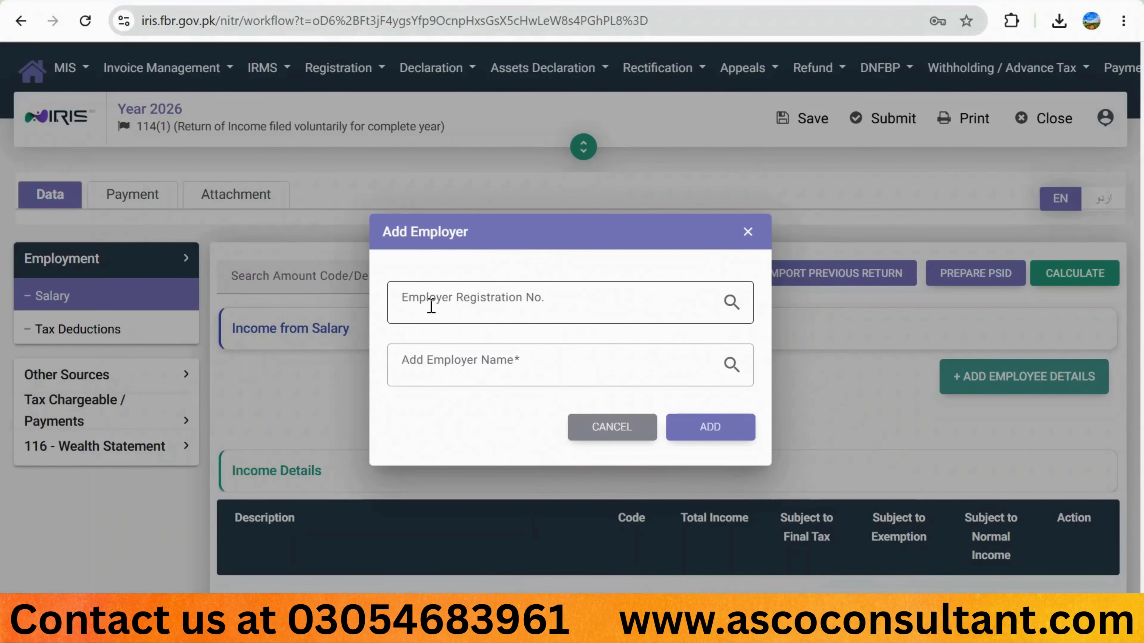
click(431, 306)
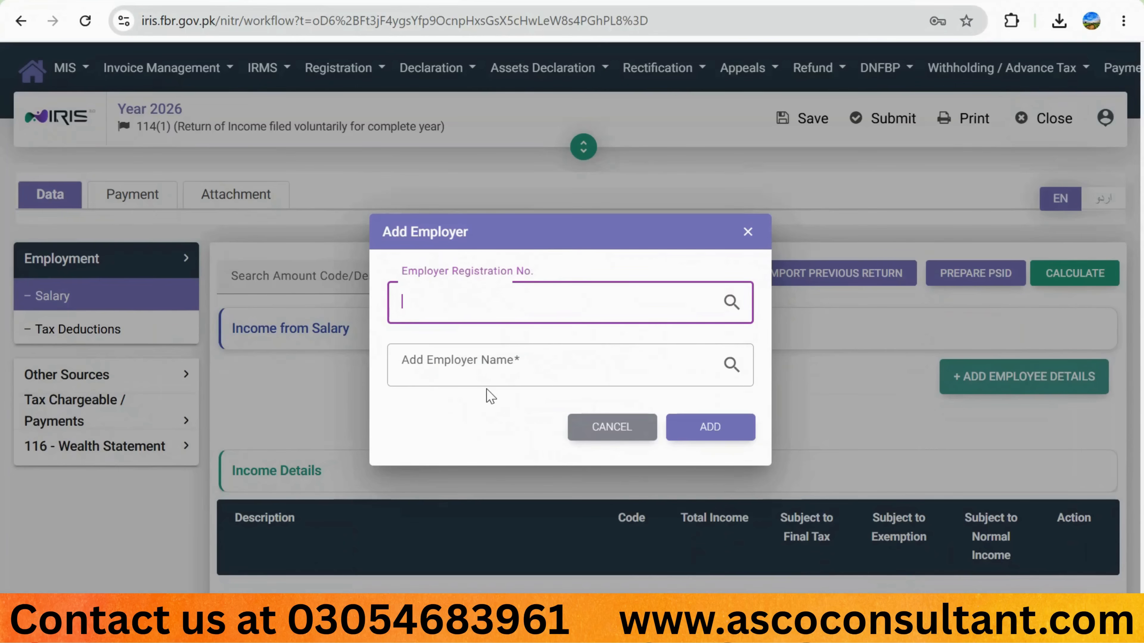
click(389, 334)
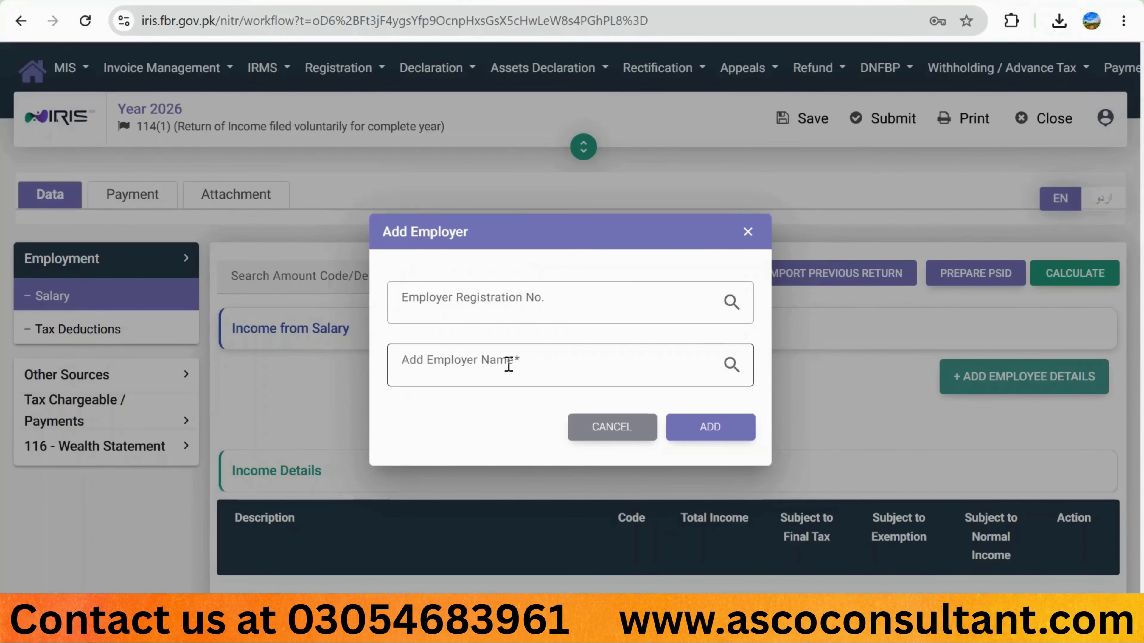
Search the employer name 'EDUCATION AUTHORIT' to list matching district education authorities.
click(479, 367)
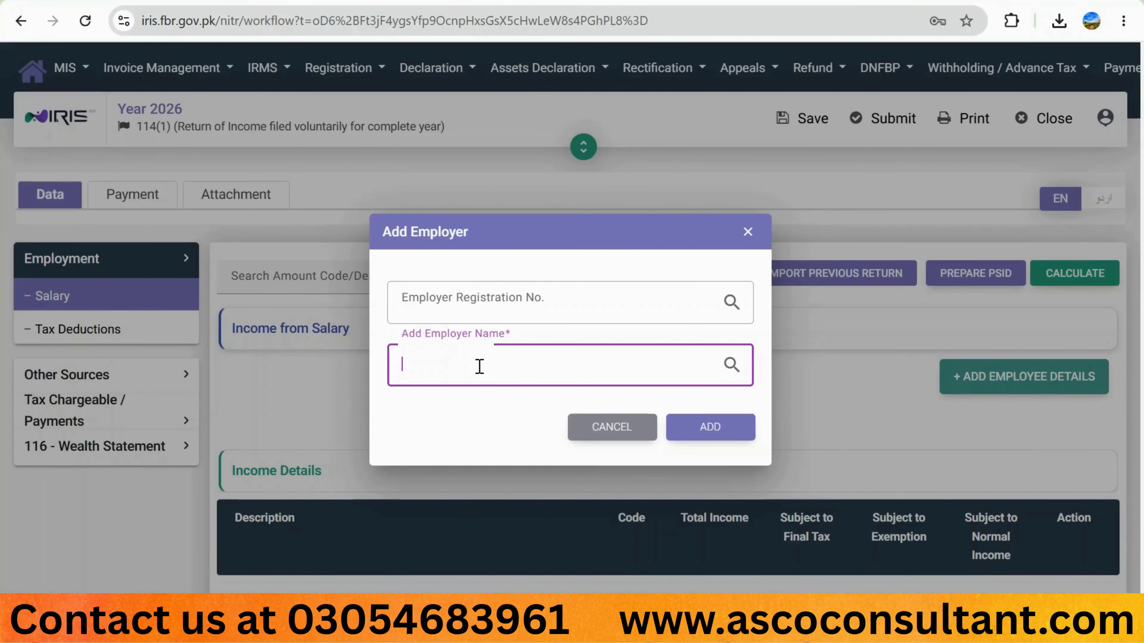
text(EDUCATION AUTHORITY)
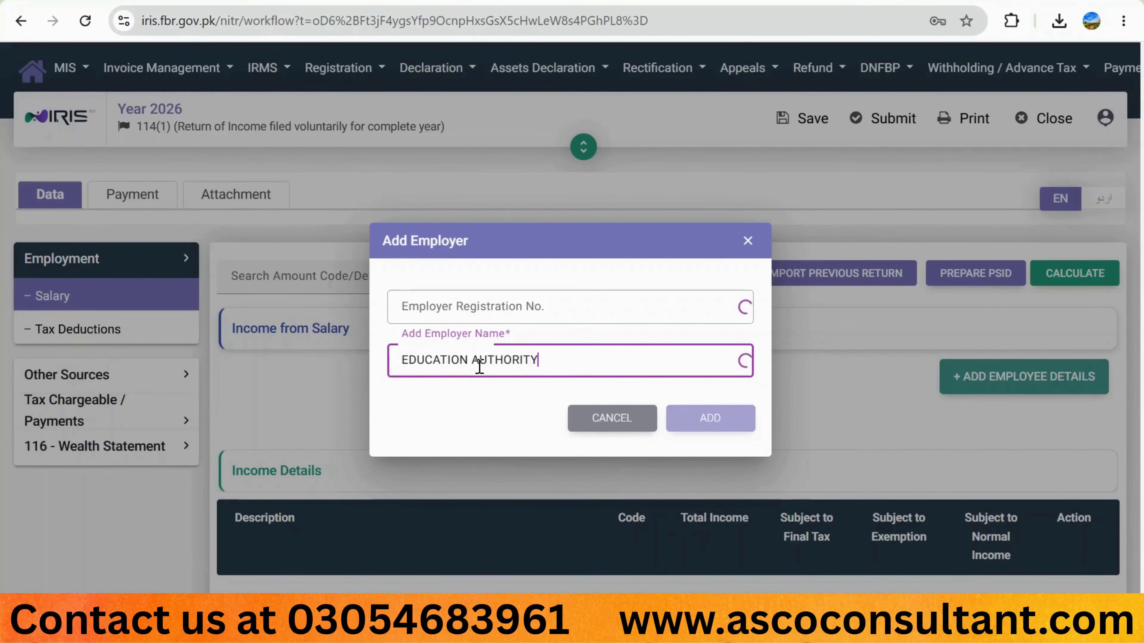
key(BackSpace)
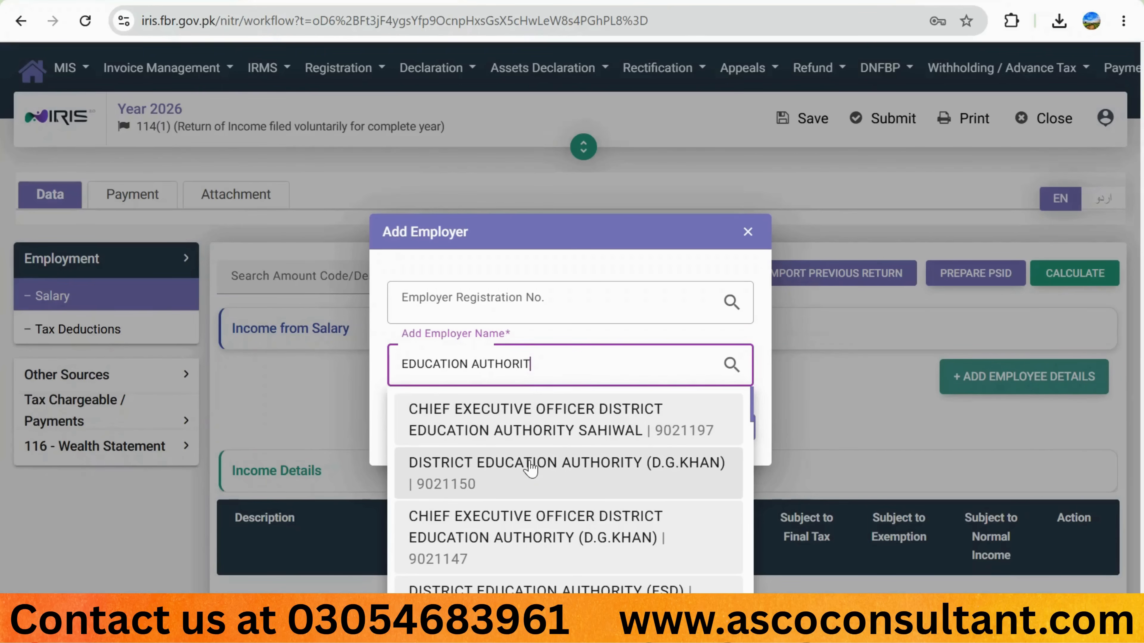
Pick DISTRICT EDUCATION AUTHORITY | 9021622 from the employer suggestions list.
scroll(532, 468, down, 4)
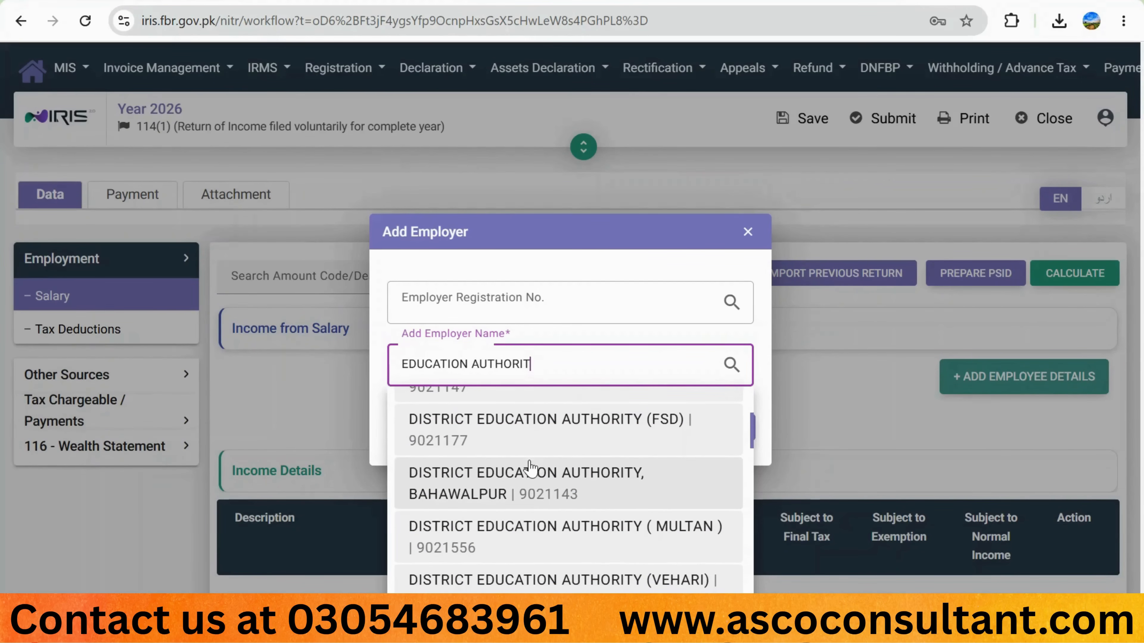
scroll(531, 469, down, 4)
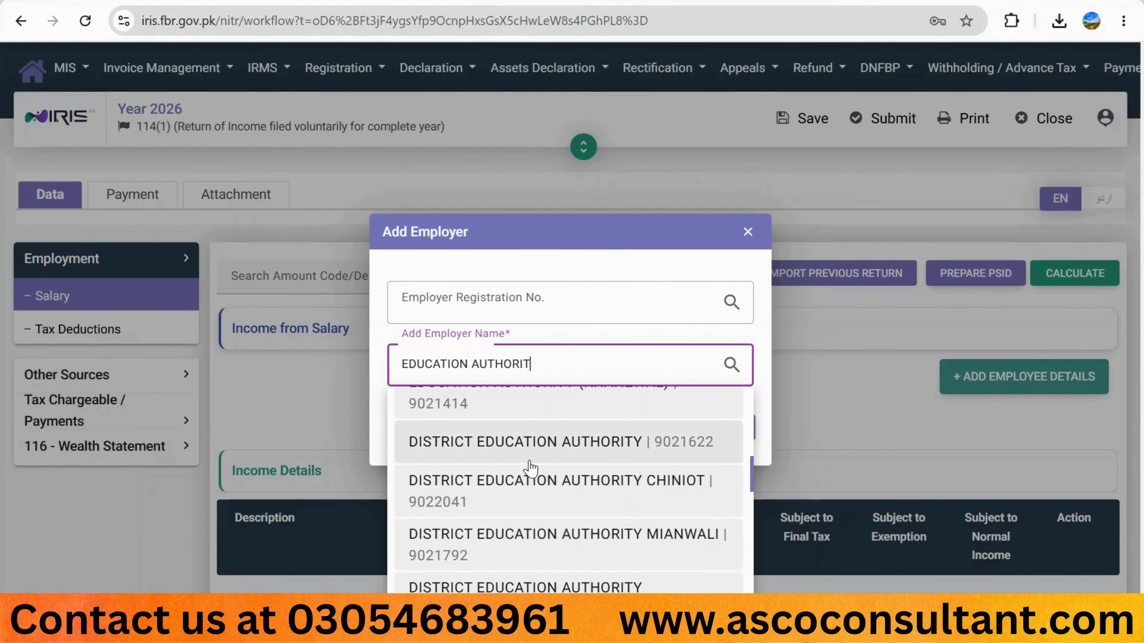
scroll(532, 468, down, 4)
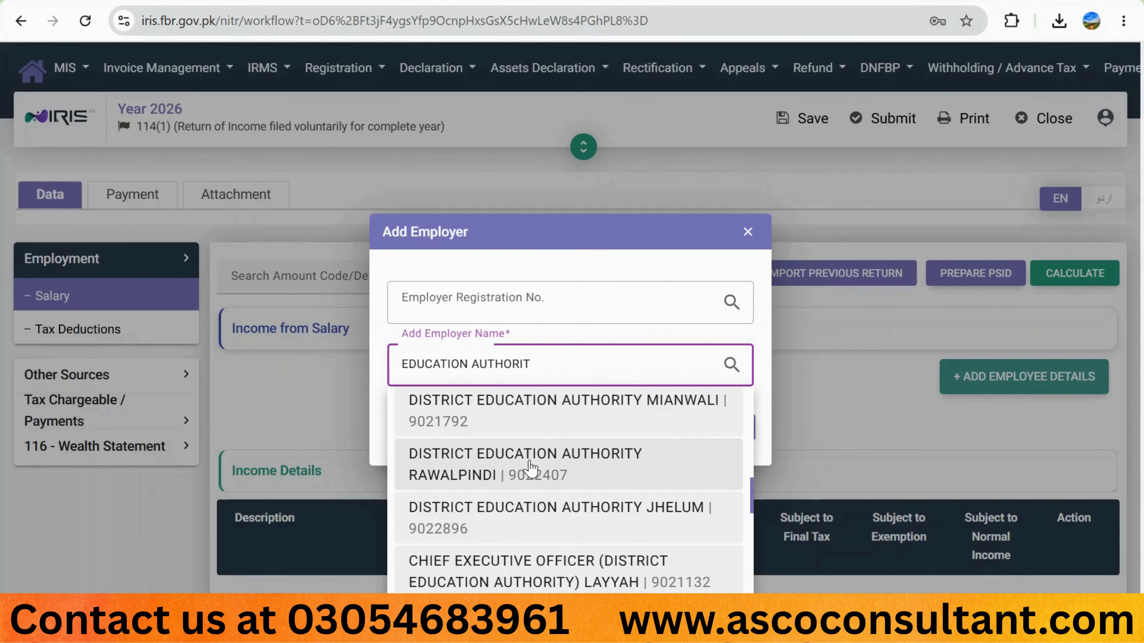
scroll(557, 486, down, 3)
scroll(557, 486, down, 5)
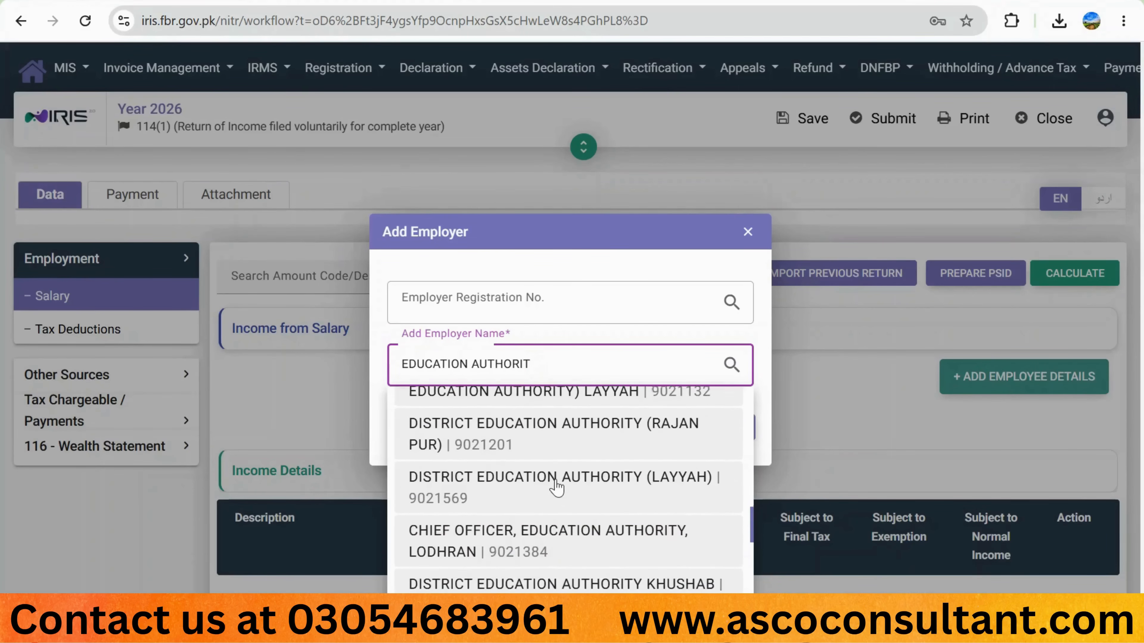
scroll(557, 486, down, 4)
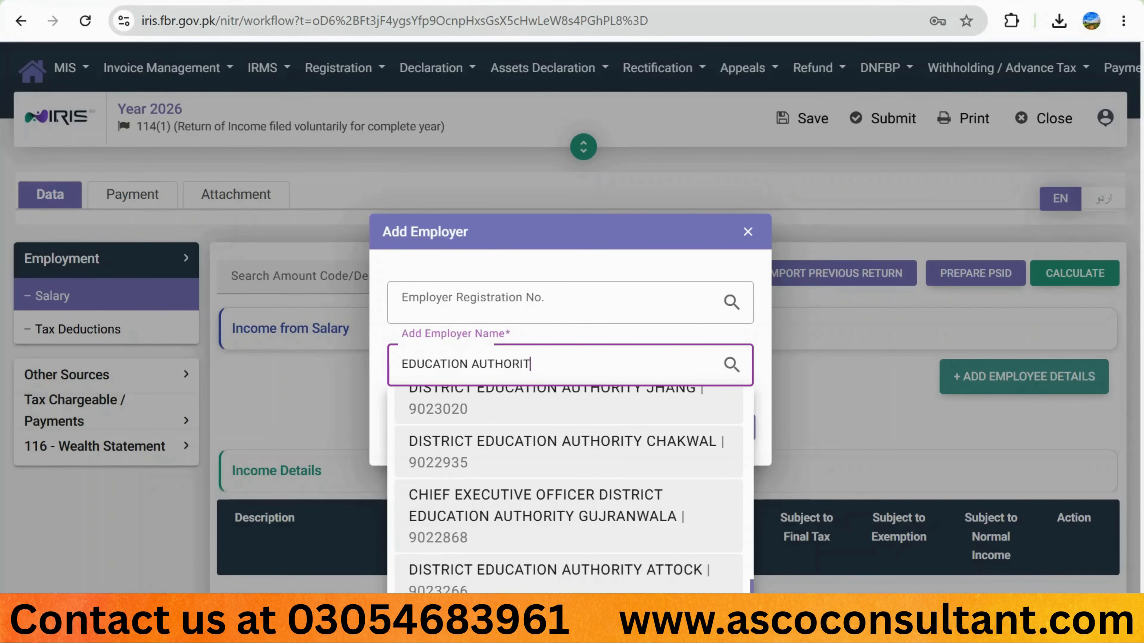
scroll(745, 575, up, 5)
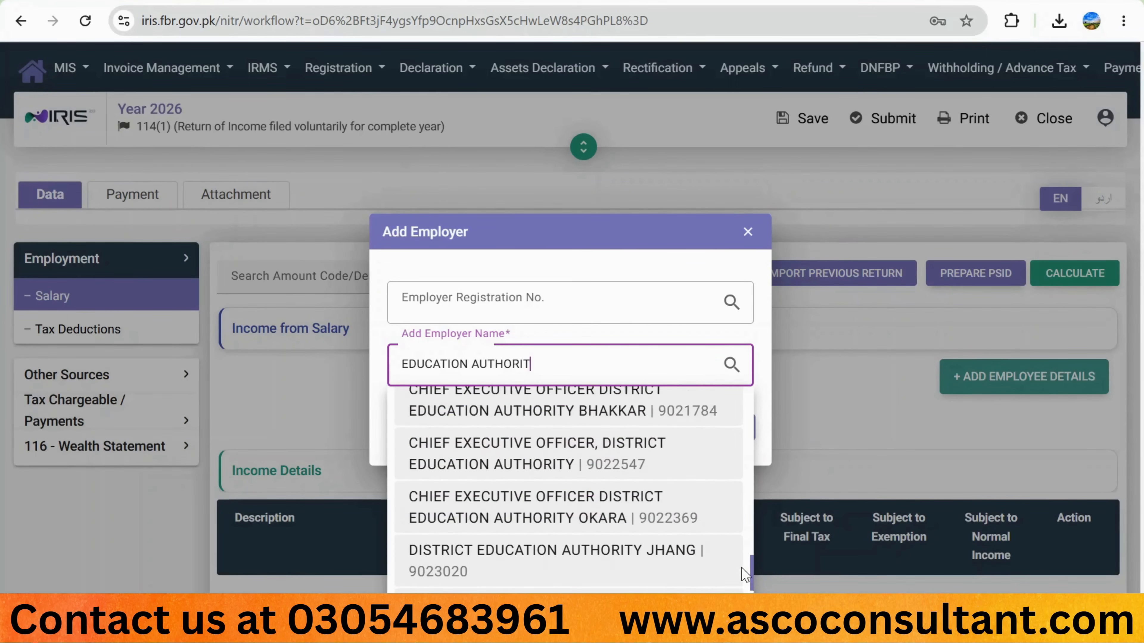
scroll(743, 570, up, 3)
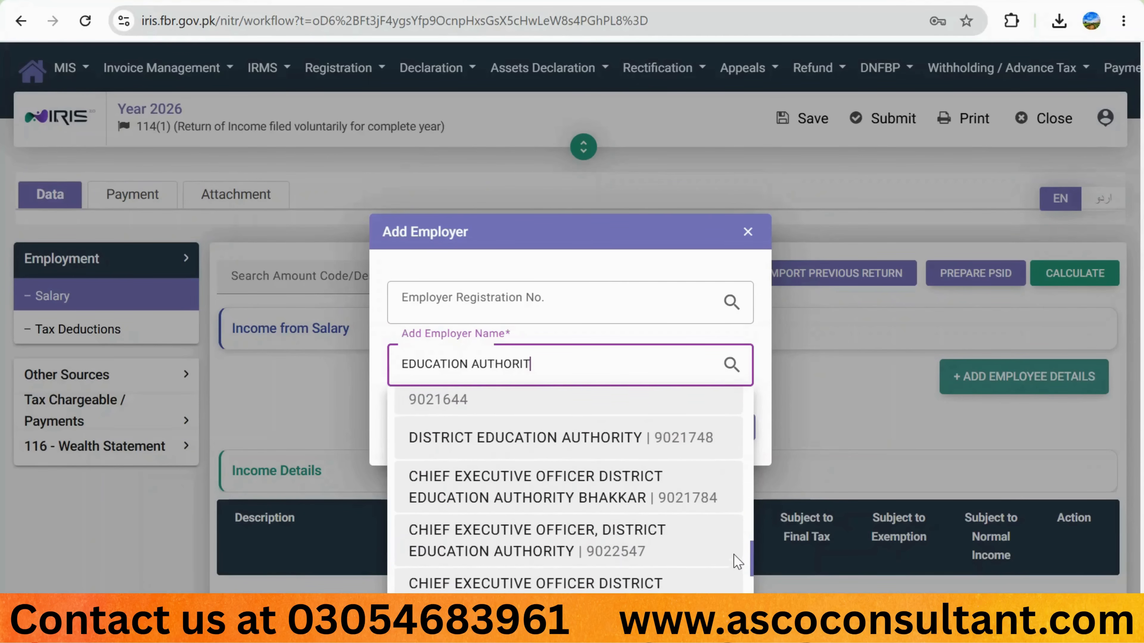
scroll(737, 561, up, 4)
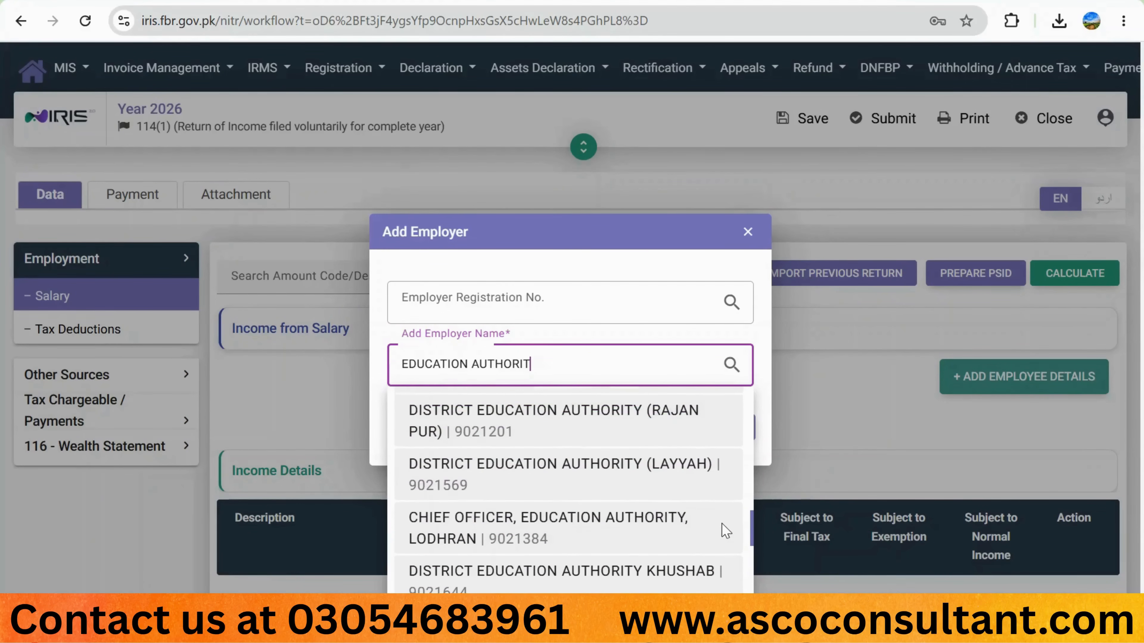
drag(722, 524, 739, 467)
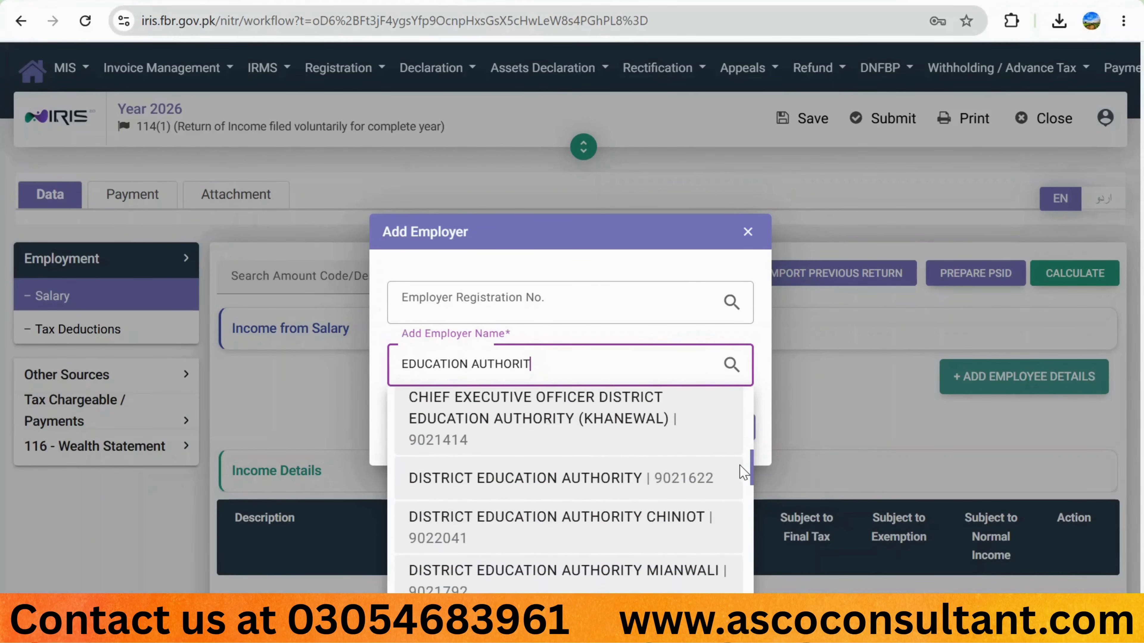
click(557, 487)
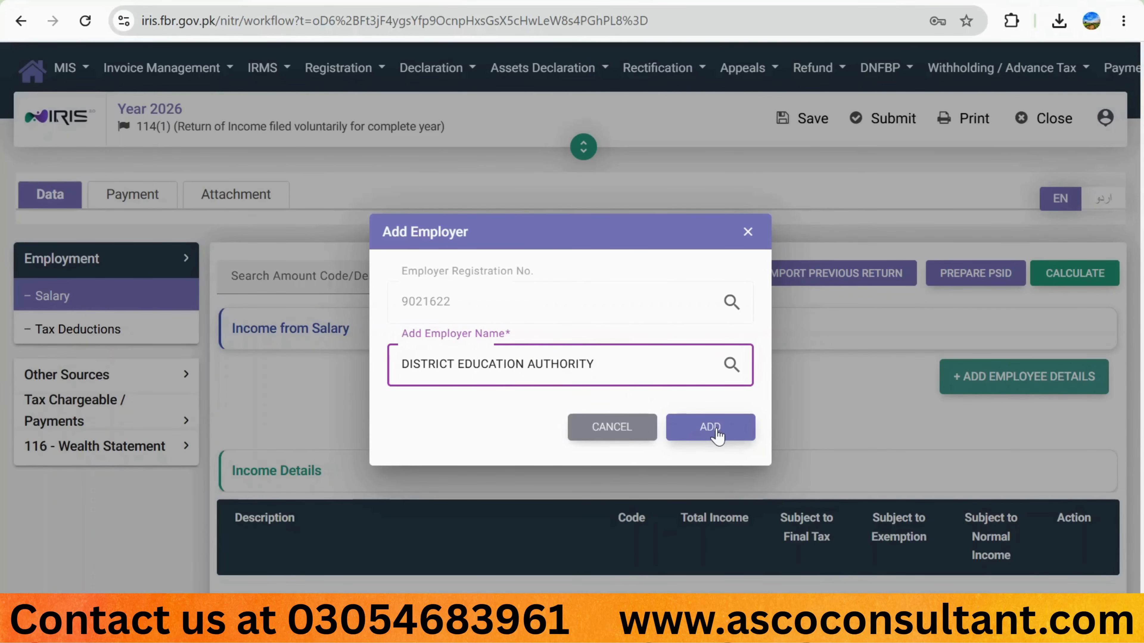
Add DISTRICT EDUCATION AUTHORITY (Reg No 9021622) to the return's Employer Details.
click(699, 432)
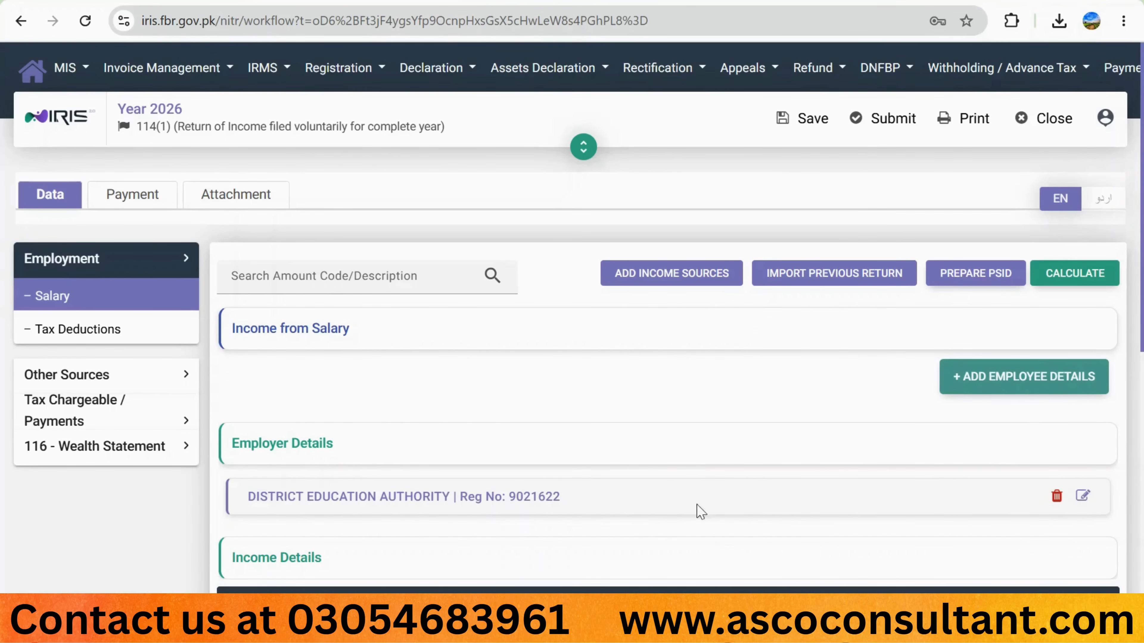
click(1084, 497)
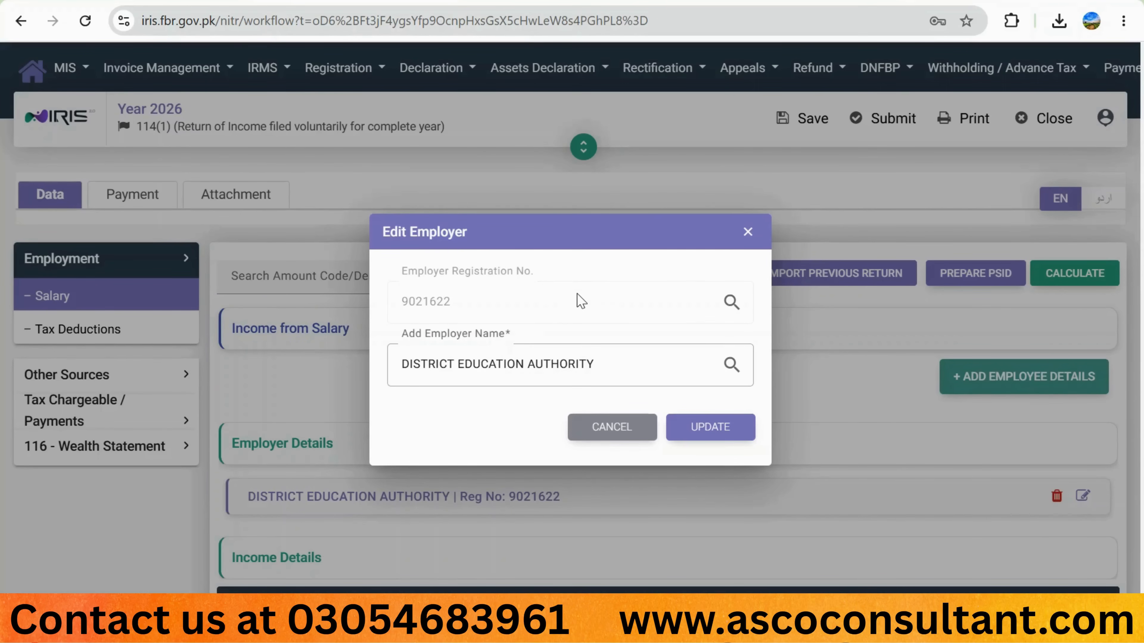
click(748, 233)
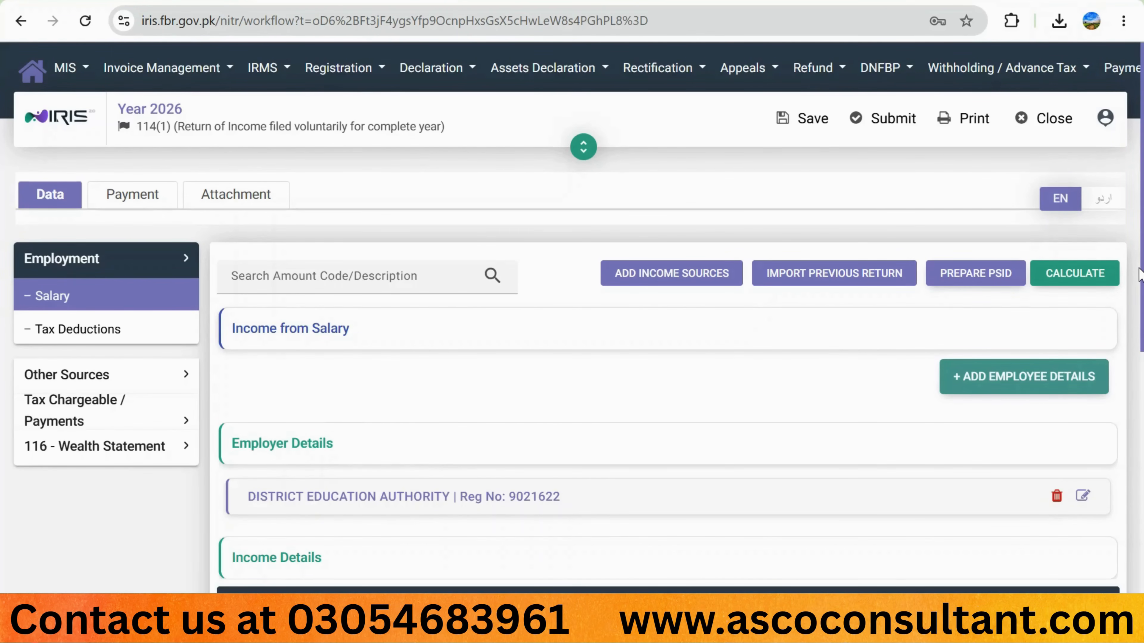
Scroll down to the blank Income Details rows for codes 1000, 1009, 1049, 1008 and 1059.
drag(1139, 275, 1142, 426)
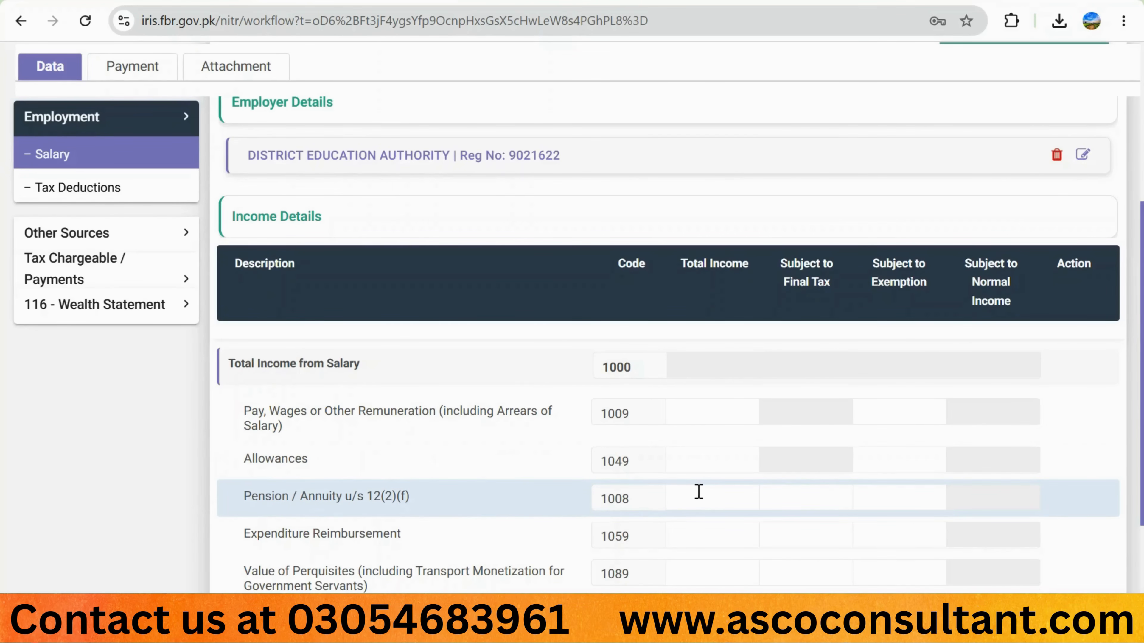
Select the Pay, Wages (1009) Total Income cell, then bring up the June-2026 salary statement PDF.
scroll(286, 568, up, 1)
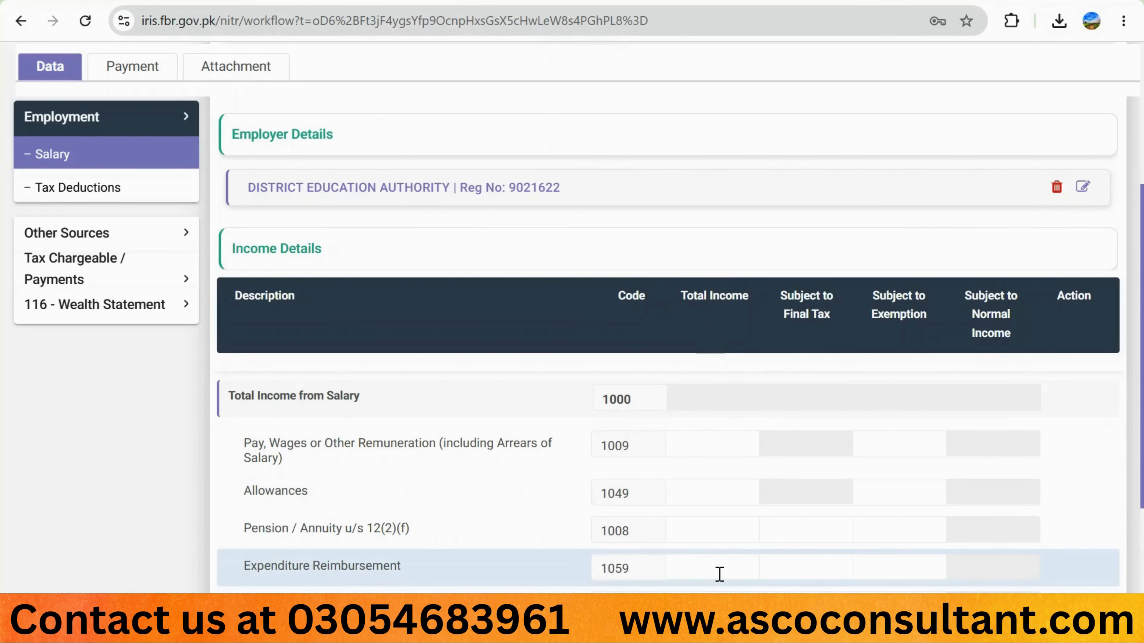
click(708, 444)
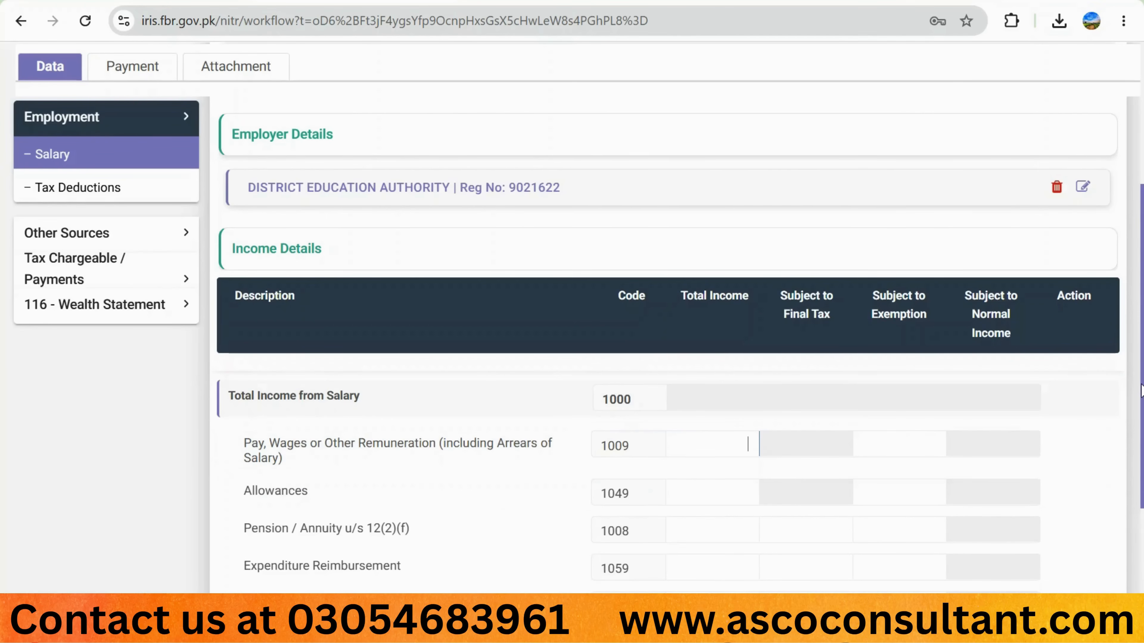
scroll(1141, 389, down, 2)
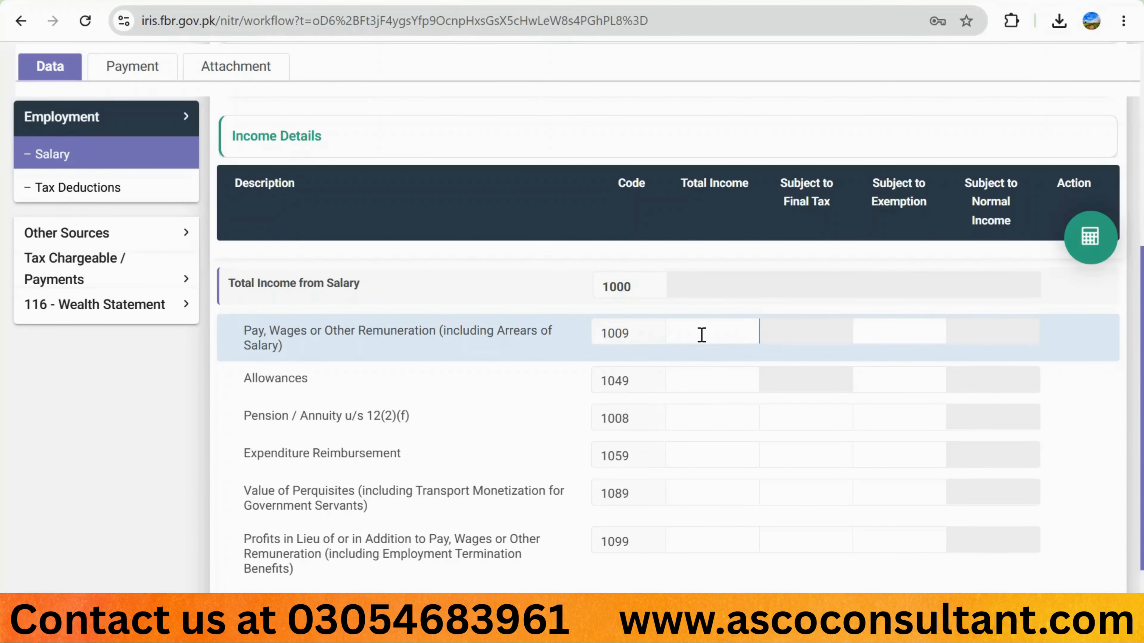
click(878, 629)
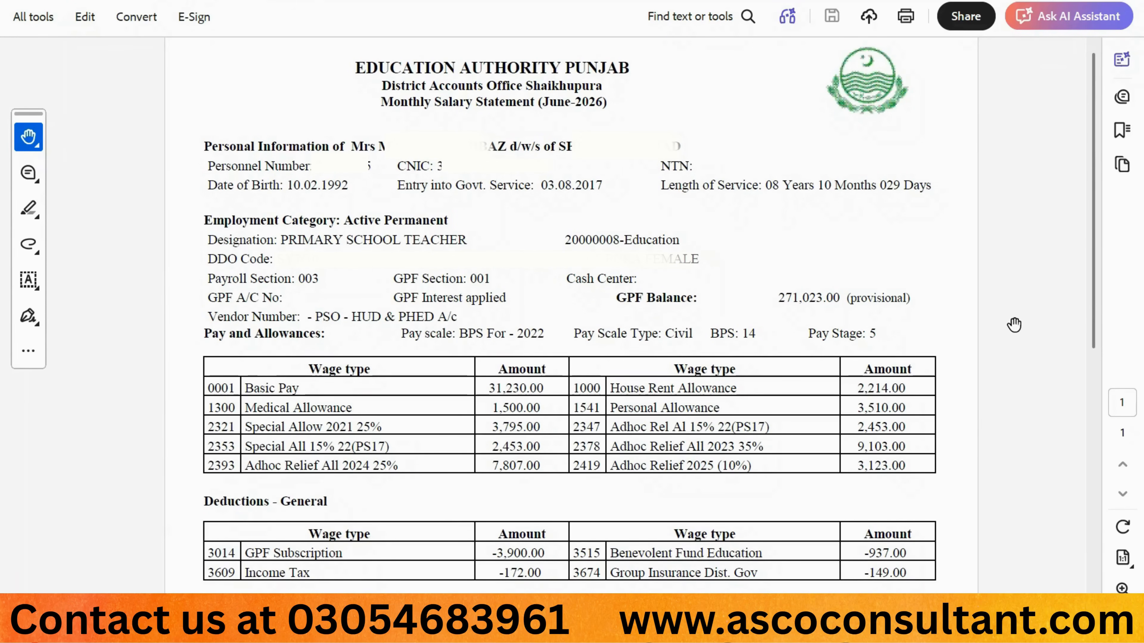
Scroll the salary statement to show Basic Pay 31,230.00 and House Rent Allowance 2,214.00.
scroll(1101, 279, down, 10)
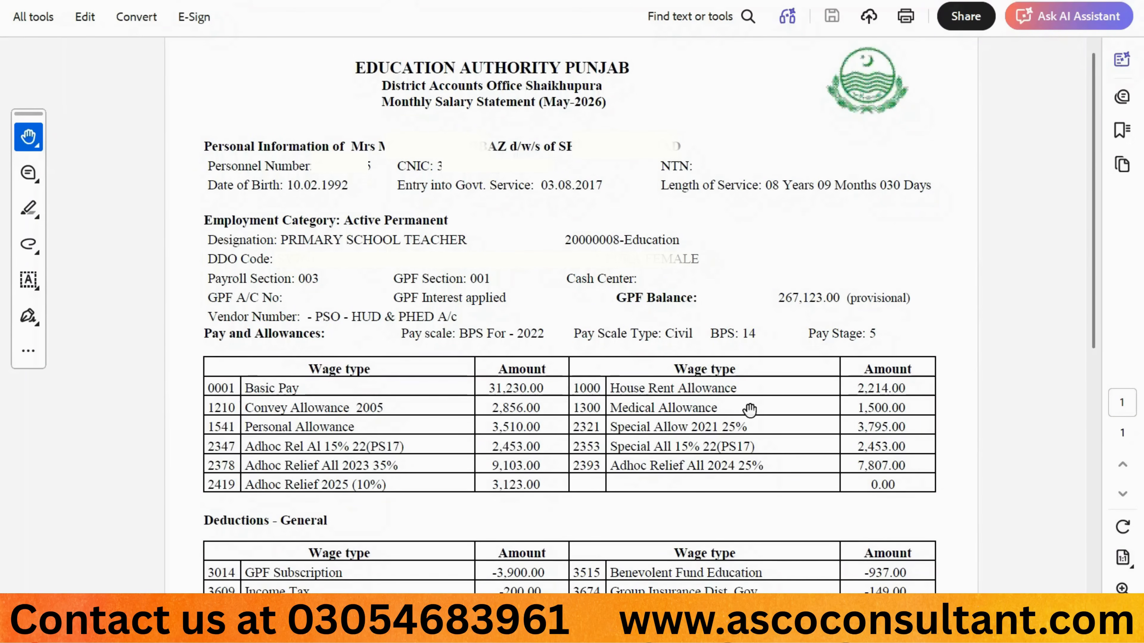
Scroll the May-2026 salary statement to its totals: gross pay 70,044.00, deductions -5,186.00, net pay 64,858.00.
scroll(540, 271, down, 10)
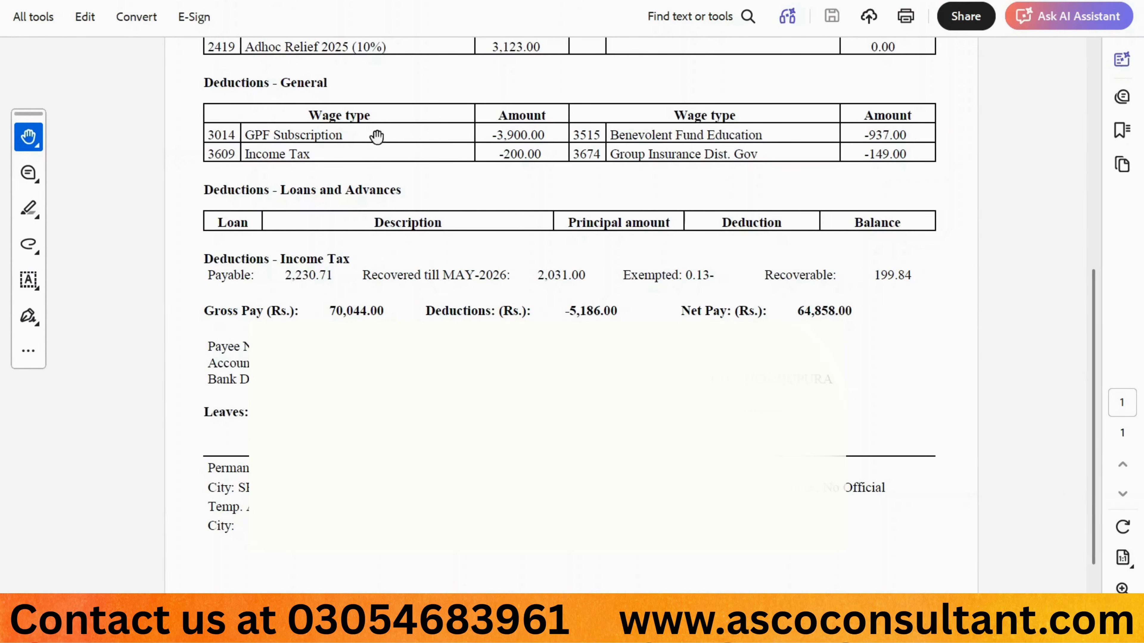
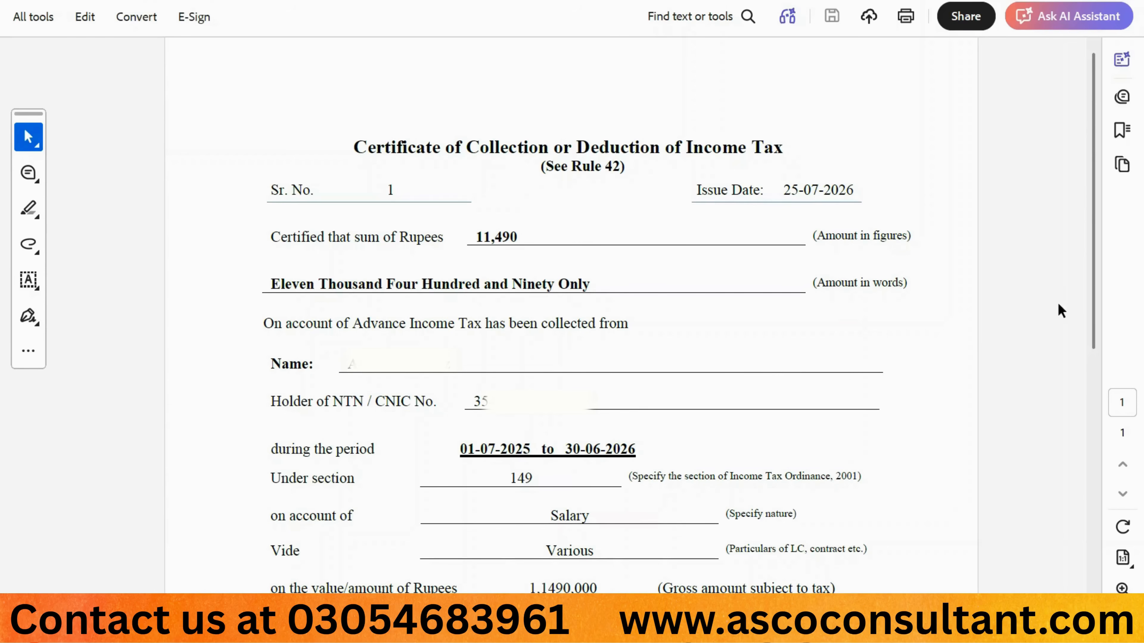
Scroll the Acrobat certificate to the gross amount and the deposit details (Various, NBP, Lahore).
scroll(275, 238, down, 5)
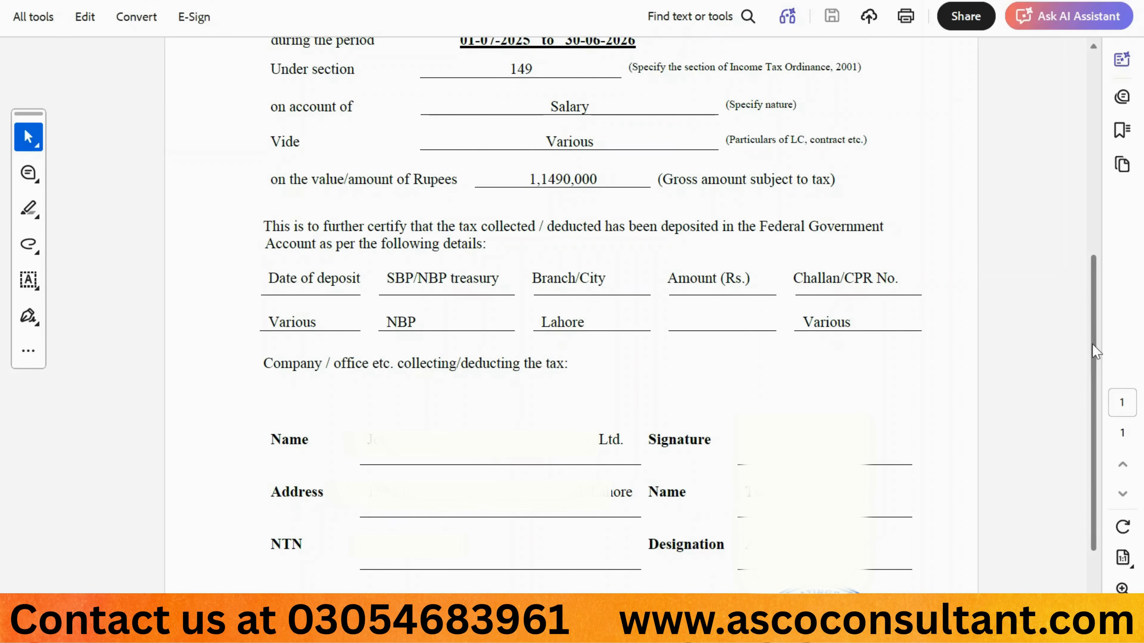
drag(1094, 352, 1094, 195)
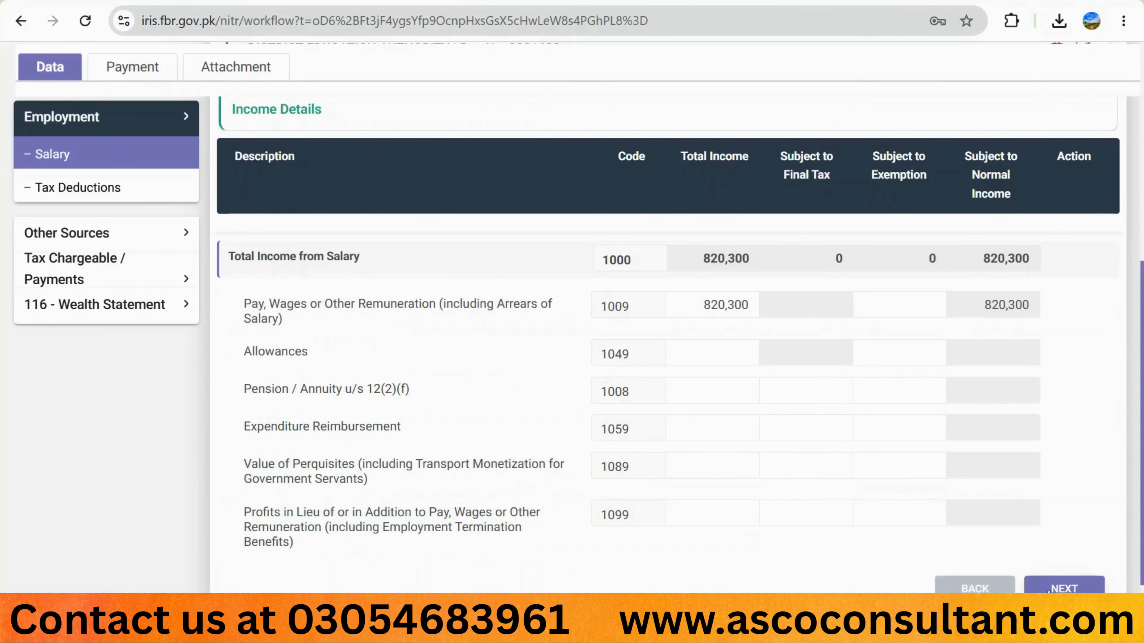
Advance to Tax Deductions, where Salary of Employees u/s 149 shows 820,300 taxable.
click(1070, 589)
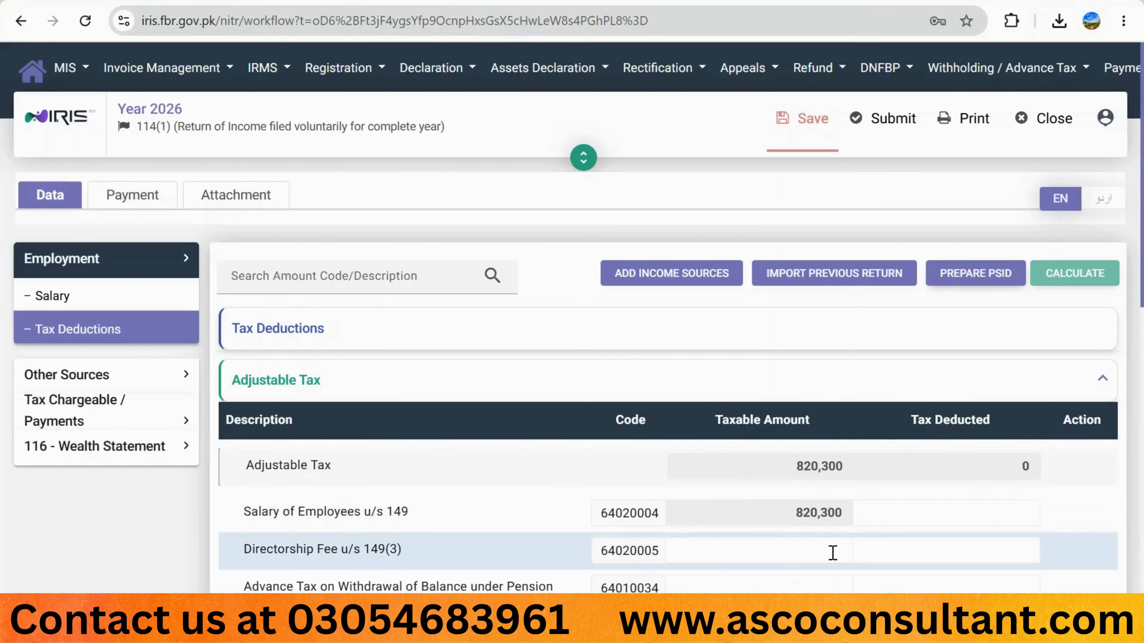
Copy the 2203 tax total from Excel cell E17 and select the salary Tax Deducted field in IRIS.
click(454, 633)
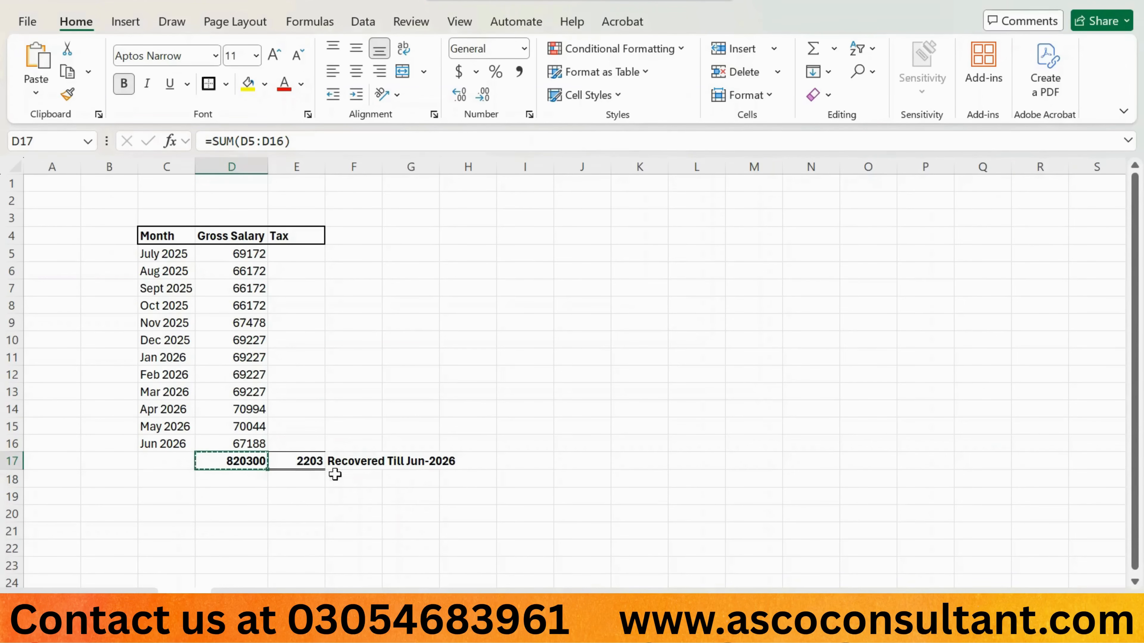
click(312, 468)
key(ctrl+c)
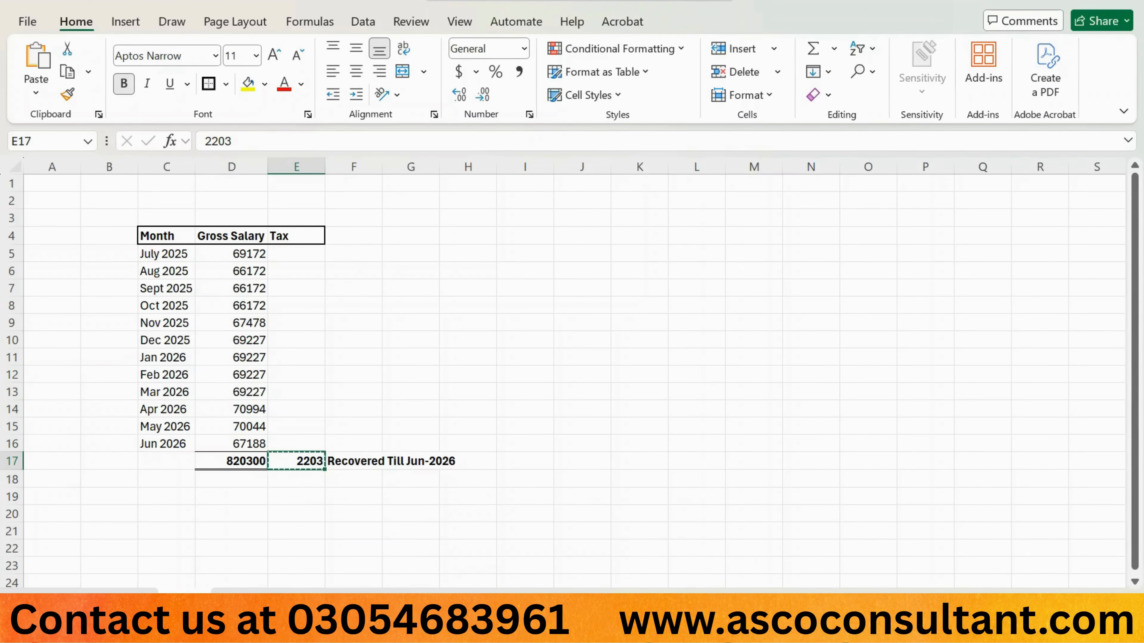
click(716, 629)
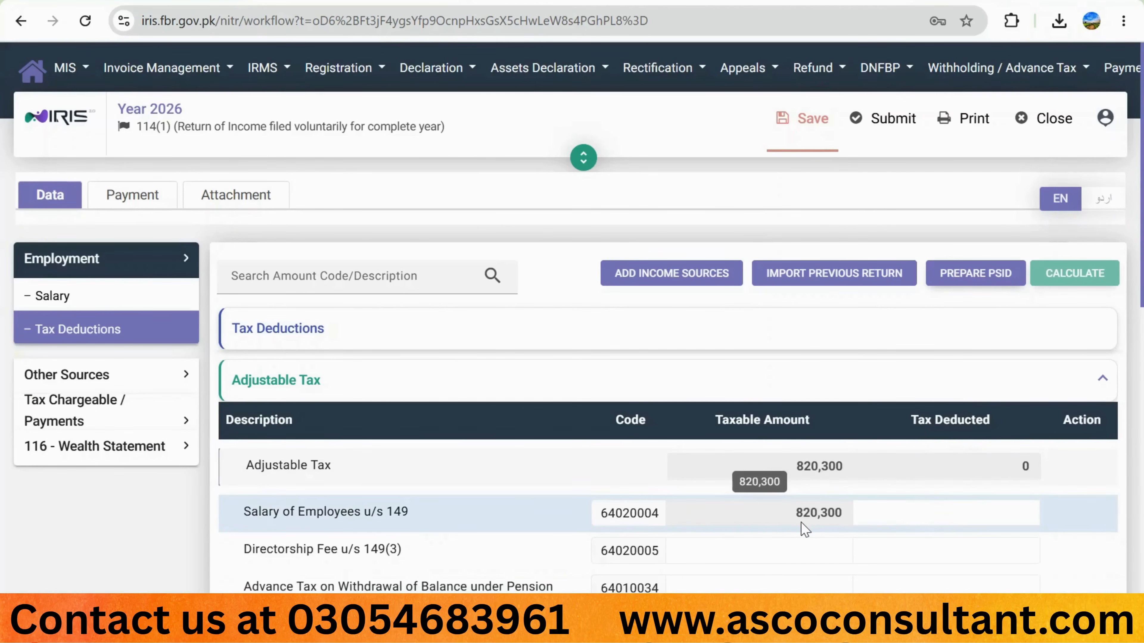
click(913, 512)
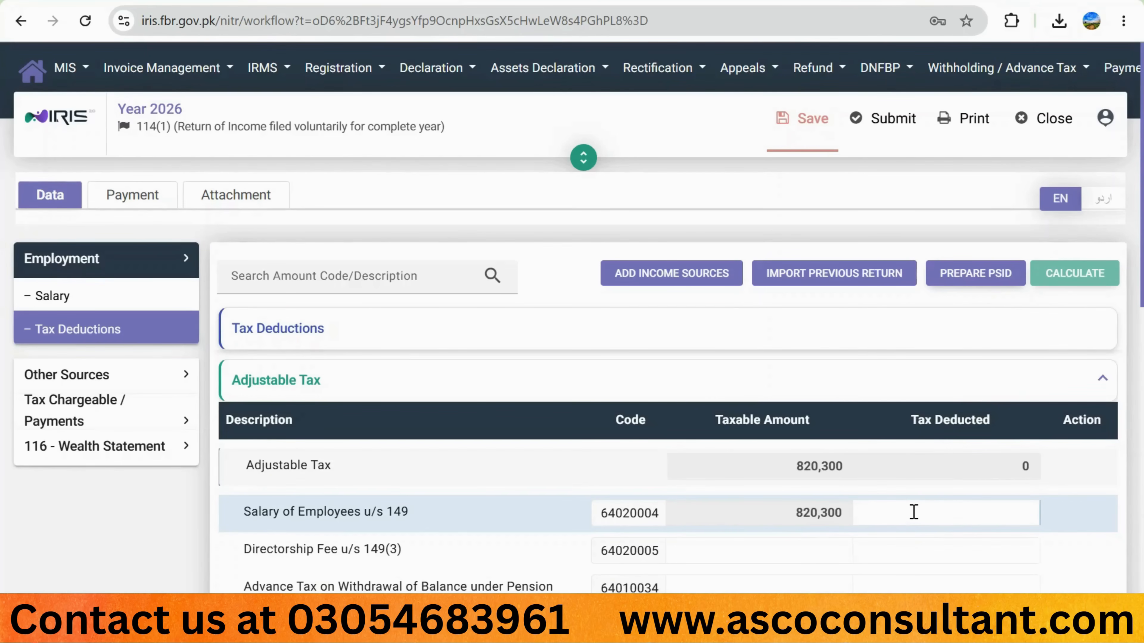
Enter 2,203 as salary tax deducted u/s 149, recalculate, and check the 820,300 and 2,203 figures.
text(2203)
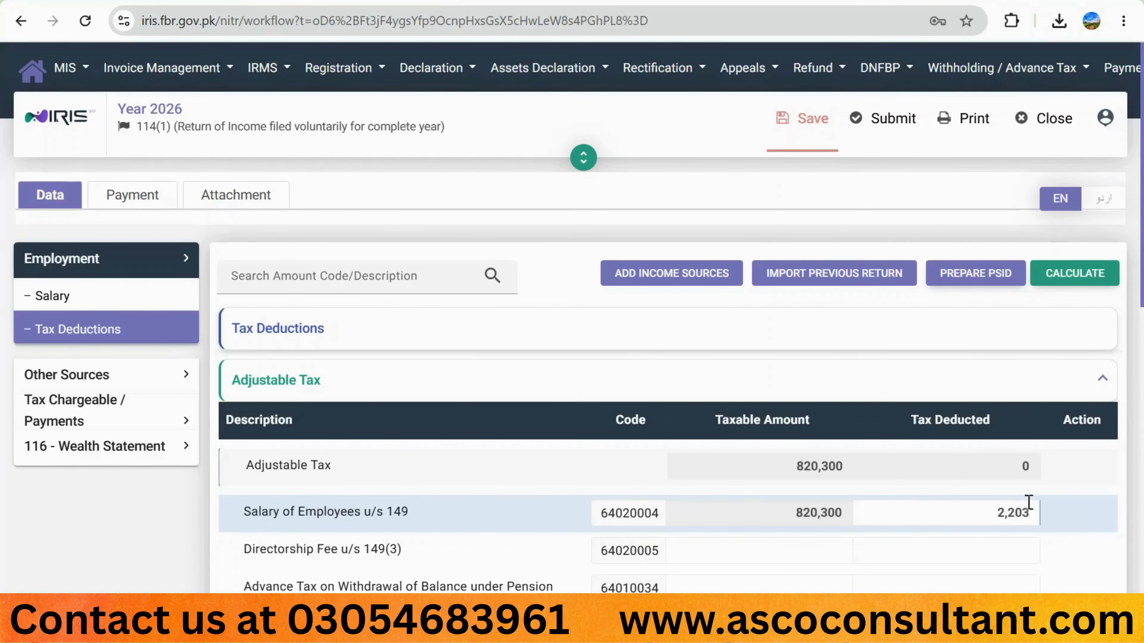
click(1071, 283)
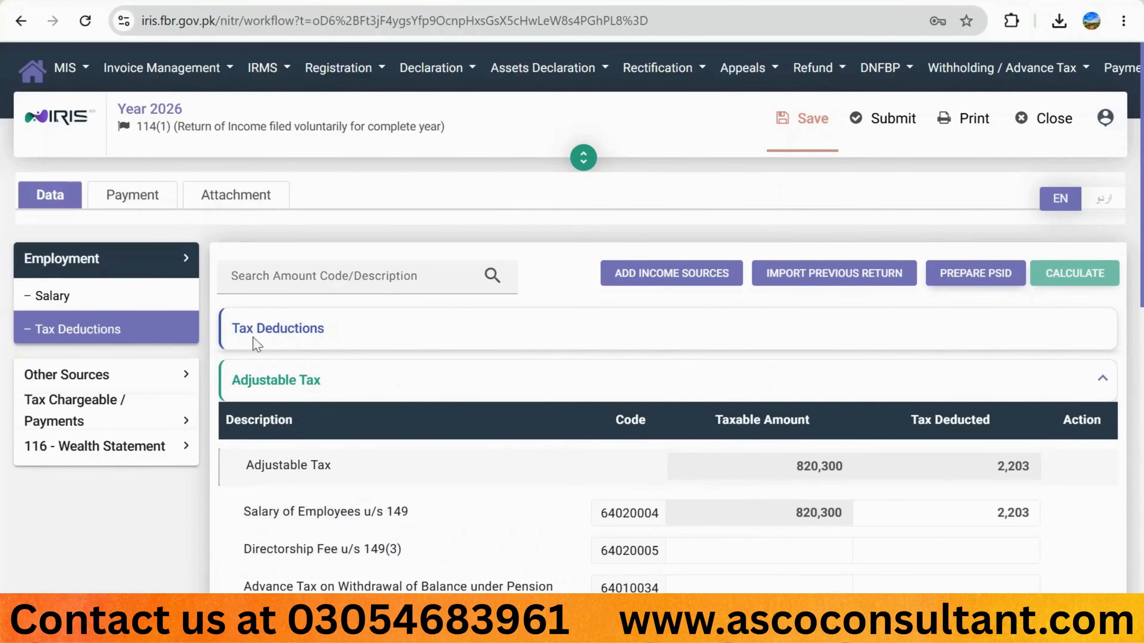
double_click(802, 513)
click(805, 515)
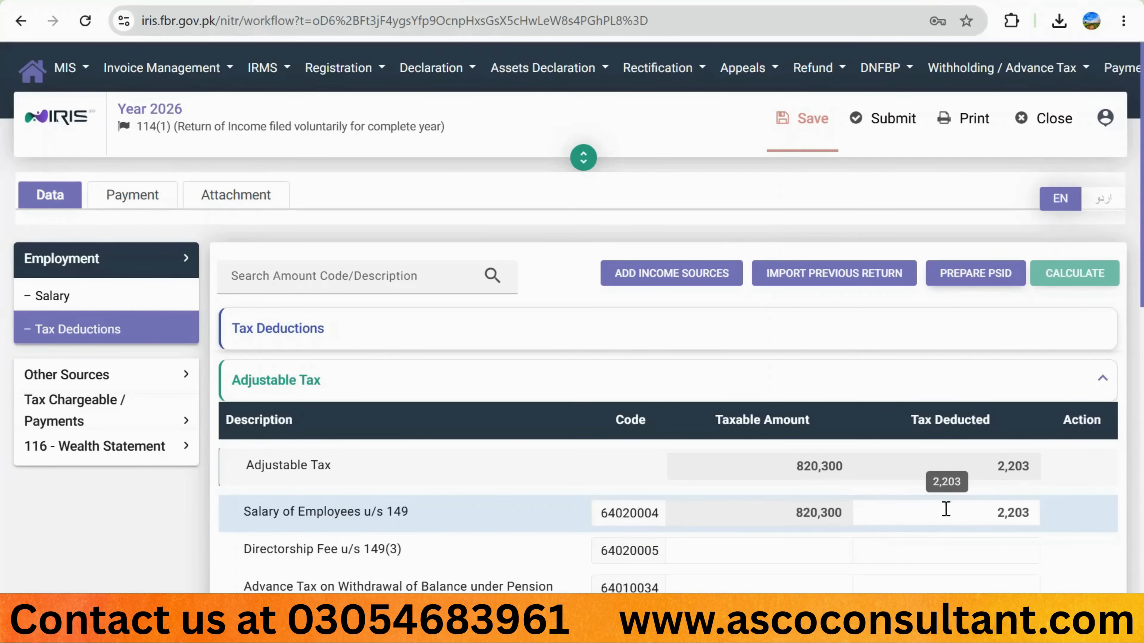
double_click(976, 513)
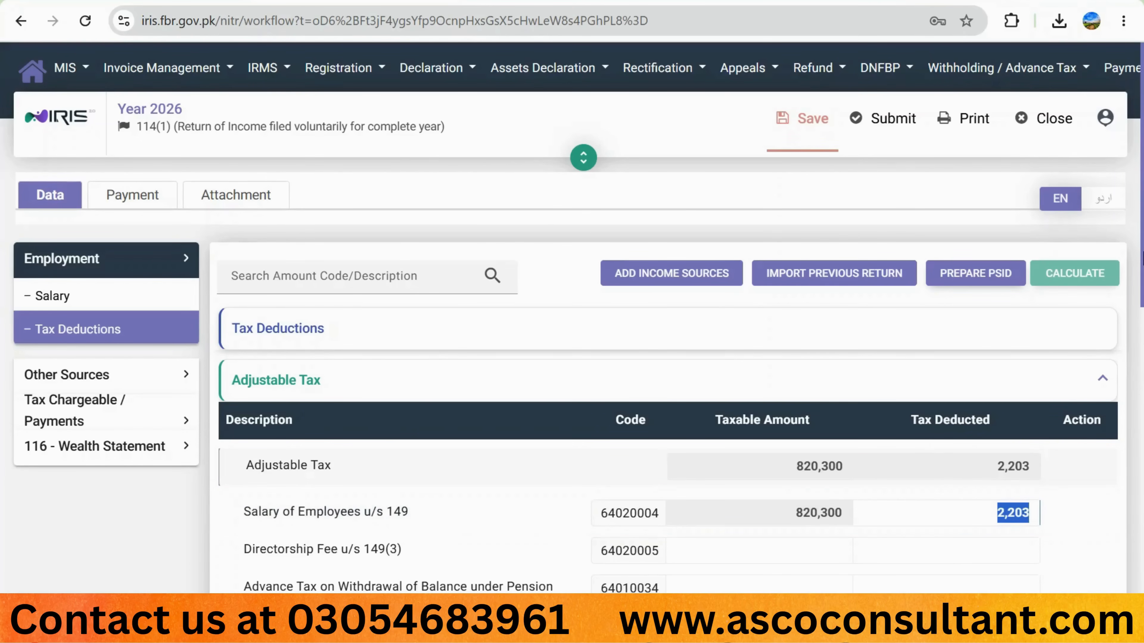
scroll(572, 316, down, 1)
drag(1143, 269, 1143, 327)
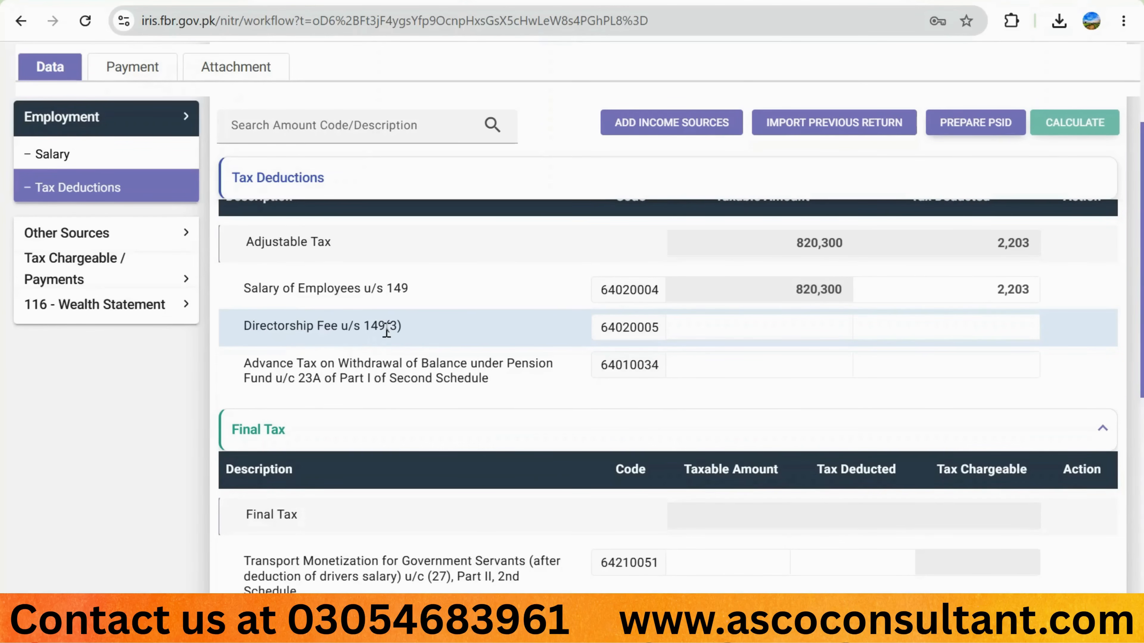
click(825, 335)
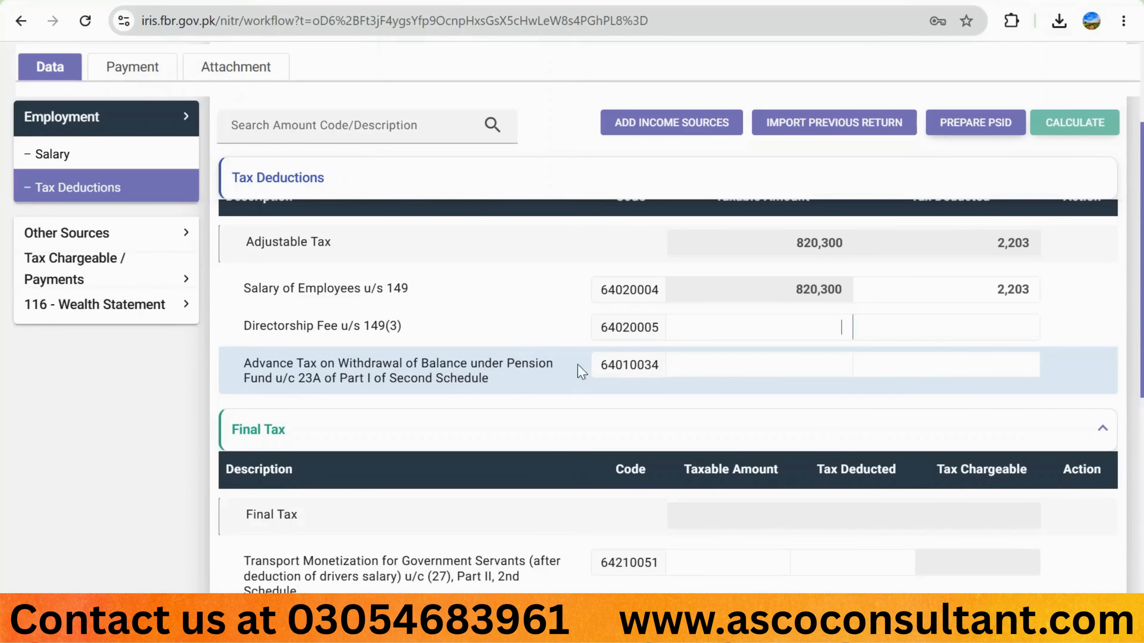
click(719, 369)
click(964, 366)
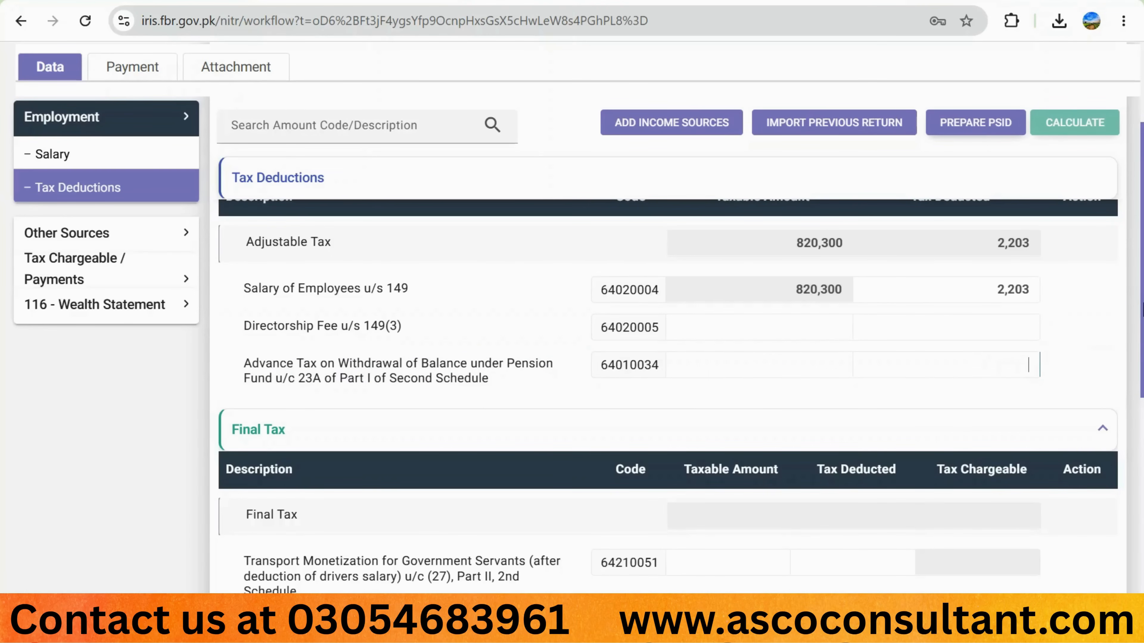
scroll(257, 390, down, 3)
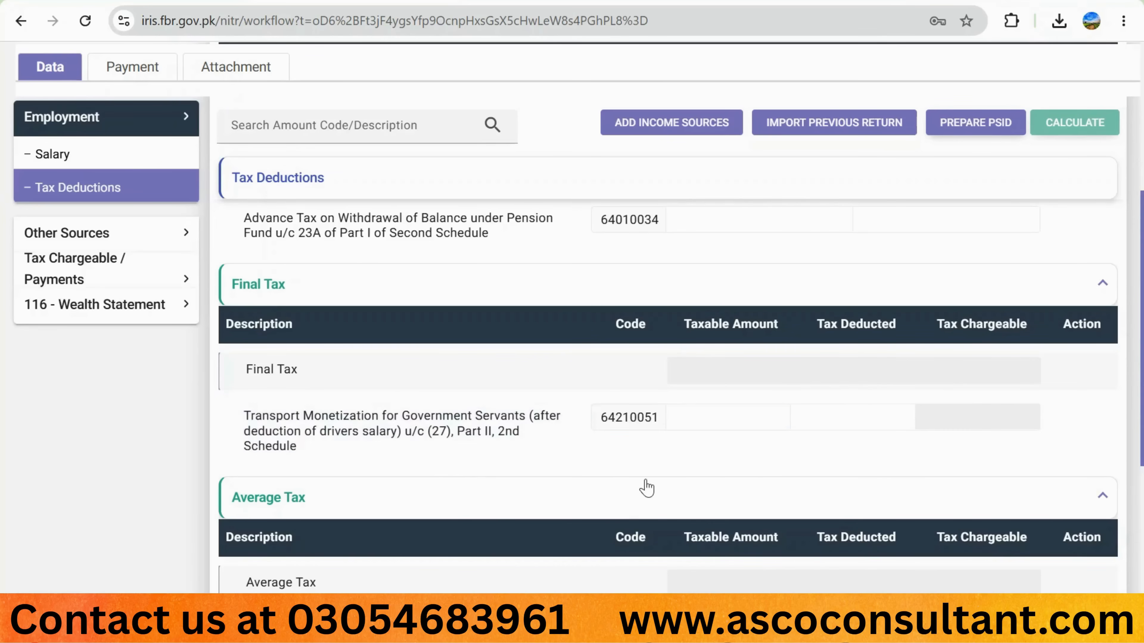
drag(1143, 335, 1143, 452)
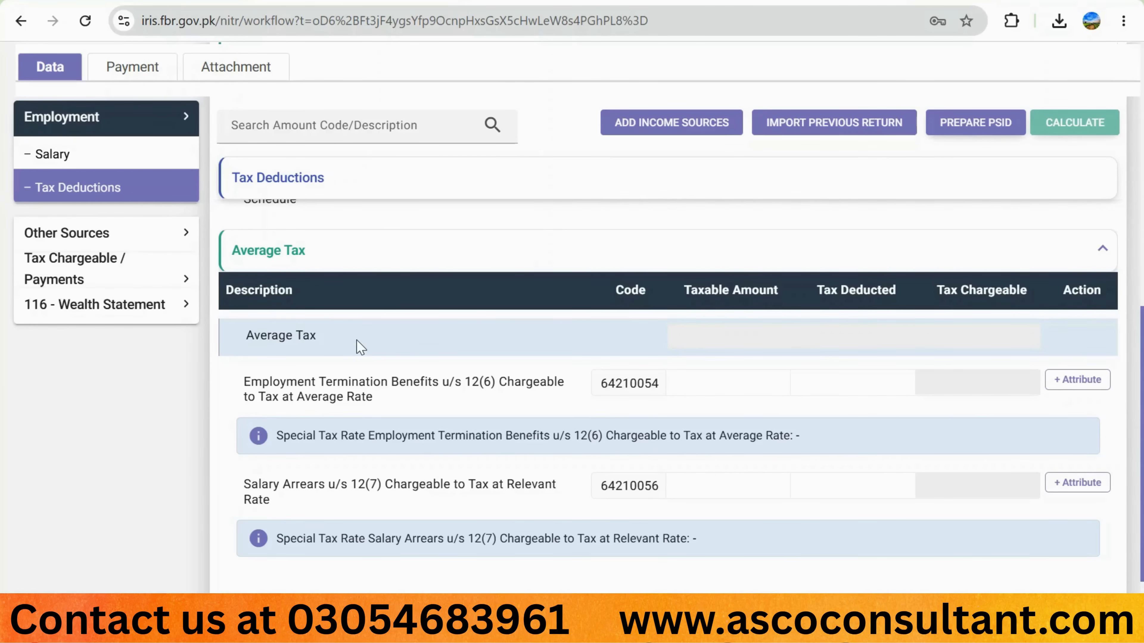
scroll(416, 373, down, 2)
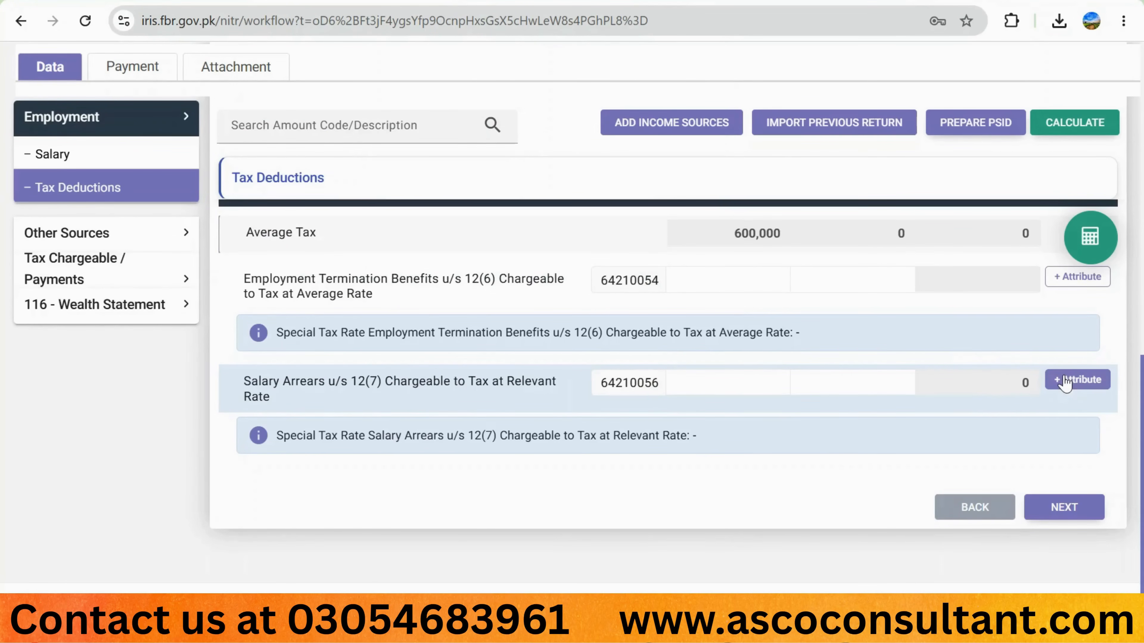
click(1065, 382)
click(520, 299)
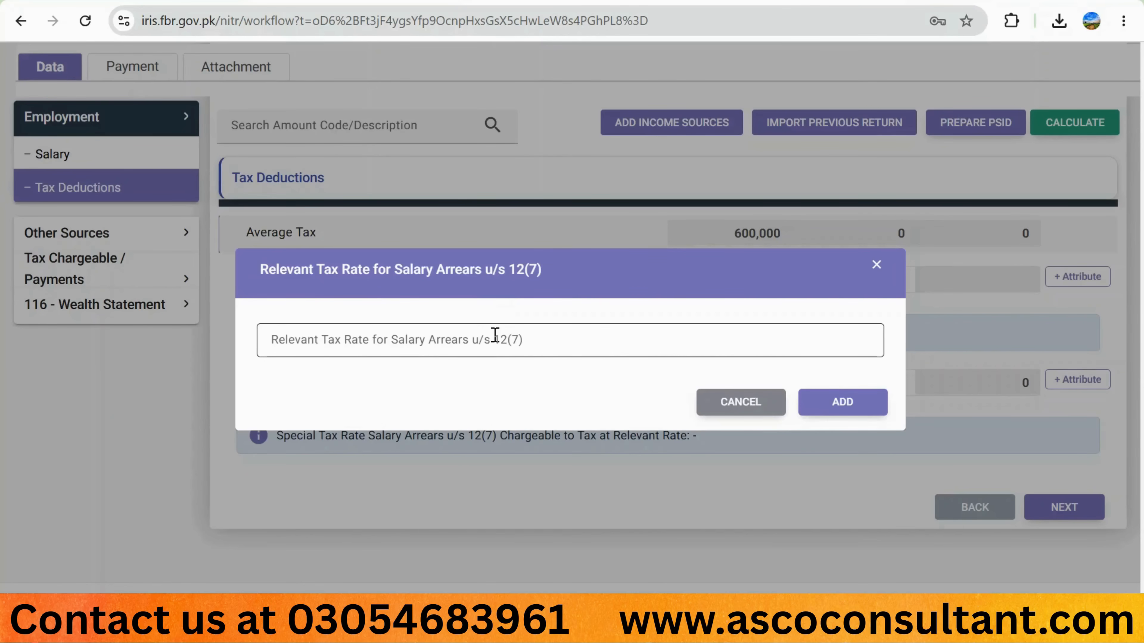
click(729, 410)
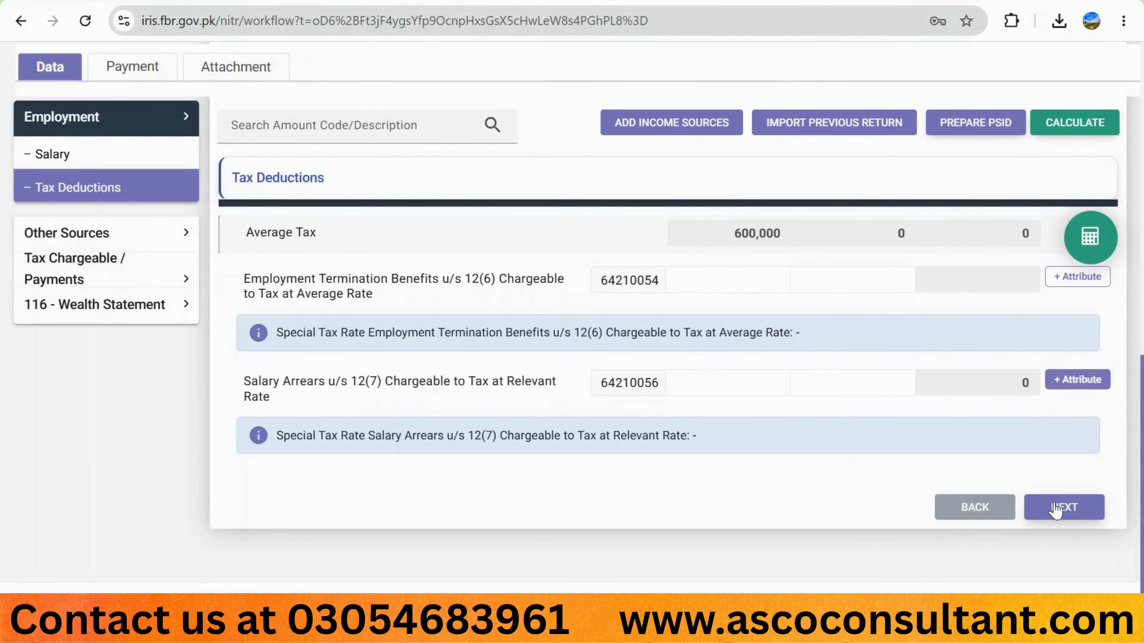
Move past Employment Tax Deductions and expand Other Sources in the sidebar to reach Receipts/Deductions.
click(1063, 508)
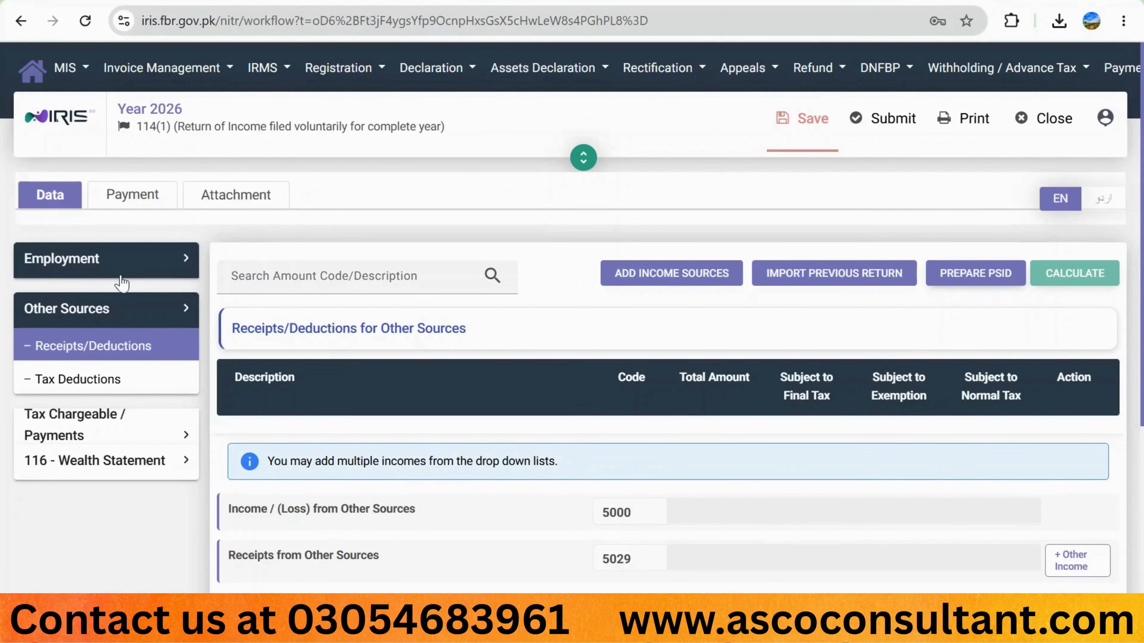
click(186, 264)
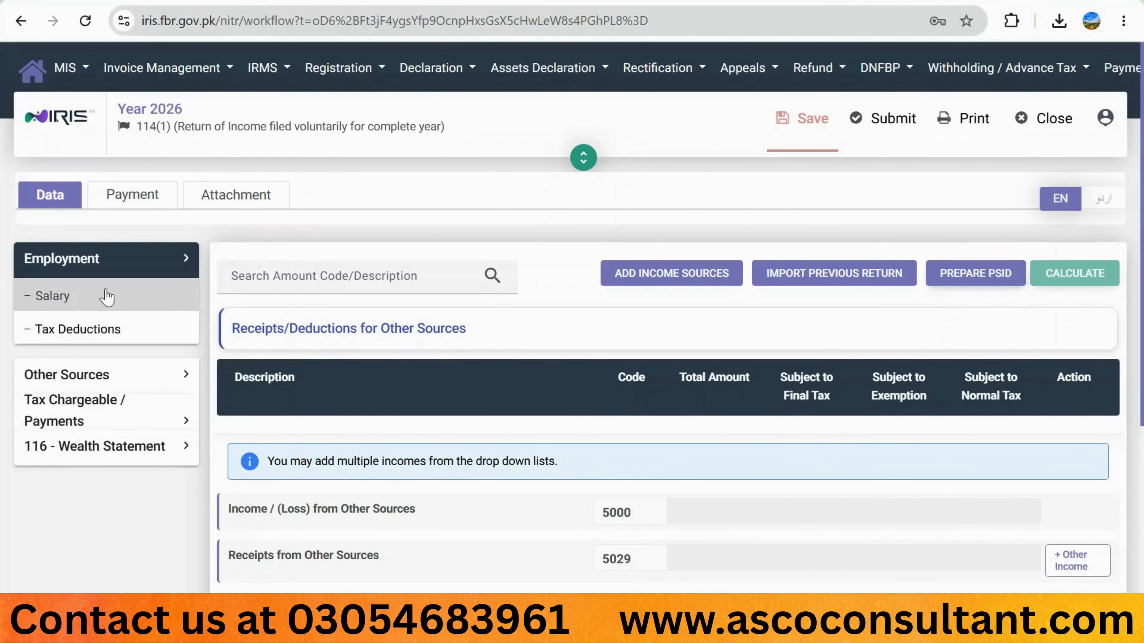
click(185, 262)
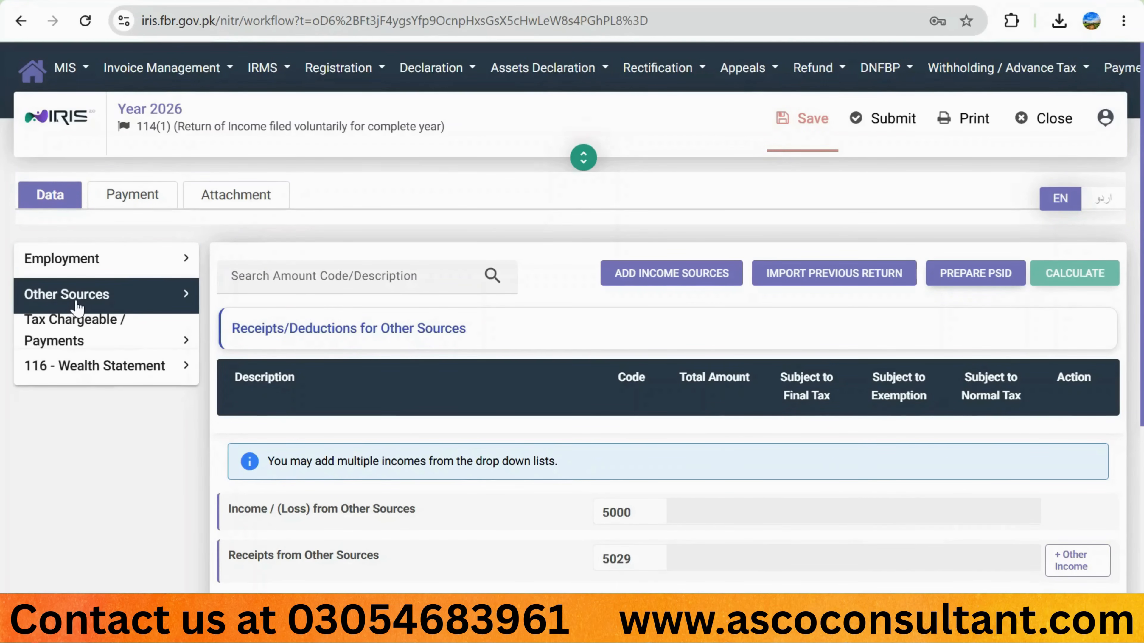
click(187, 299)
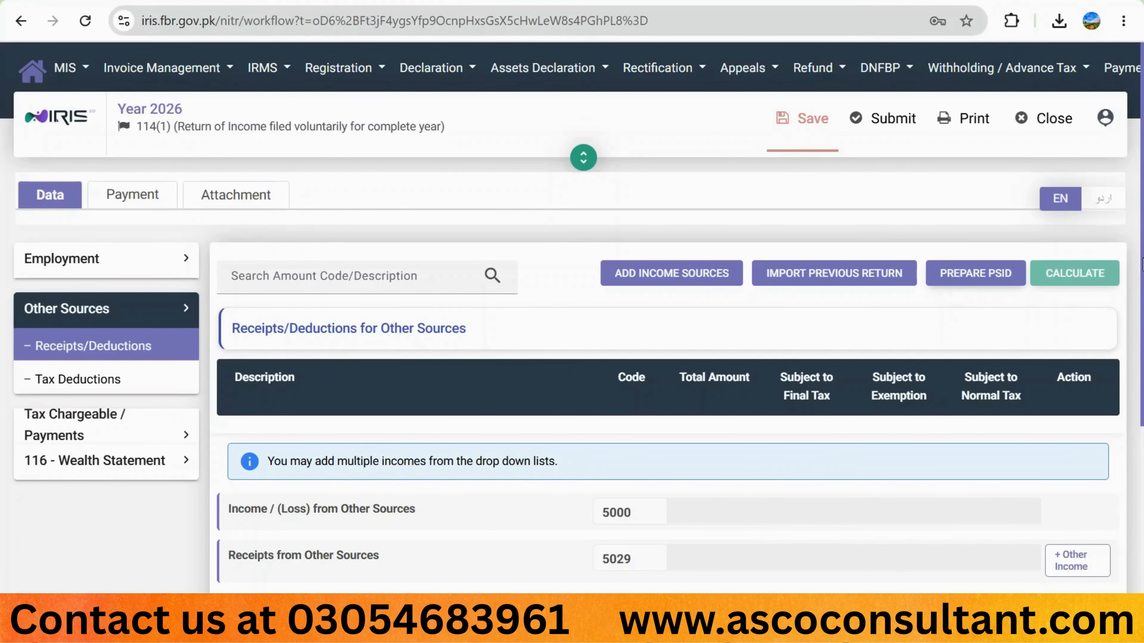
drag(1142, 259, 1143, 329)
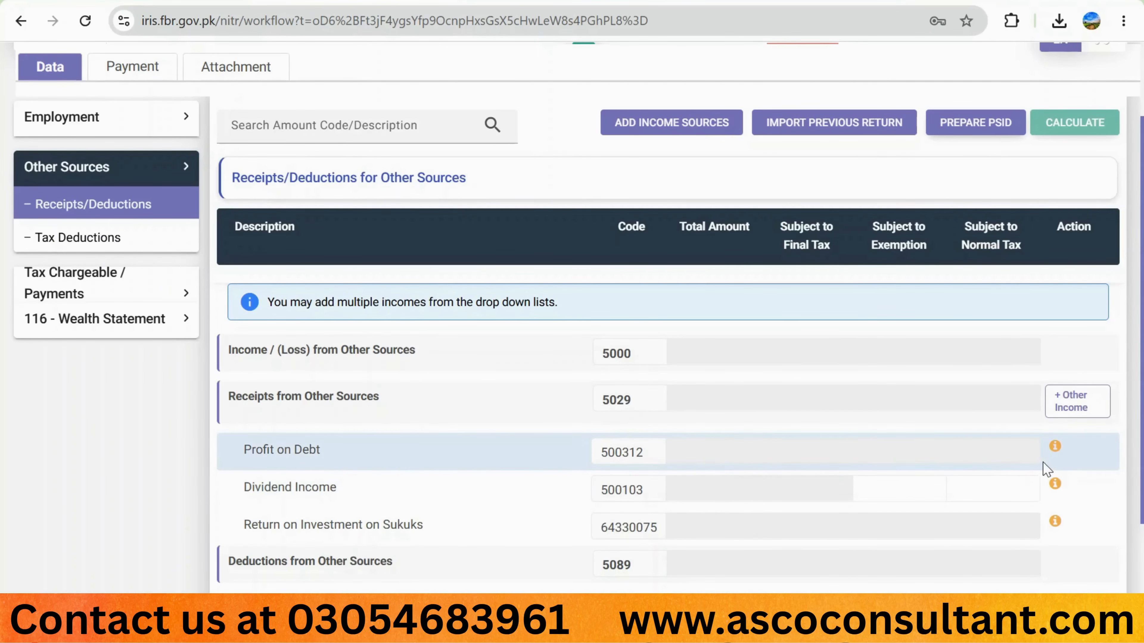
Go to Other Sources Tax Deductions and scroll down to the empty Final Tax section.
mouse_move(1054, 454)
click(115, 247)
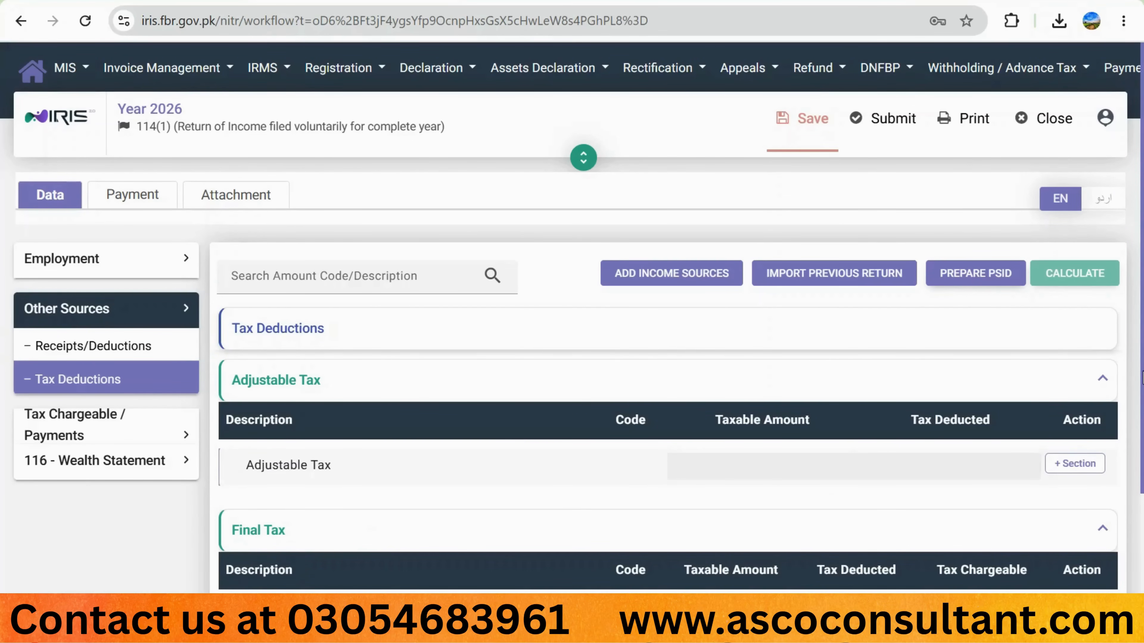
scroll(628, 414, down, 3)
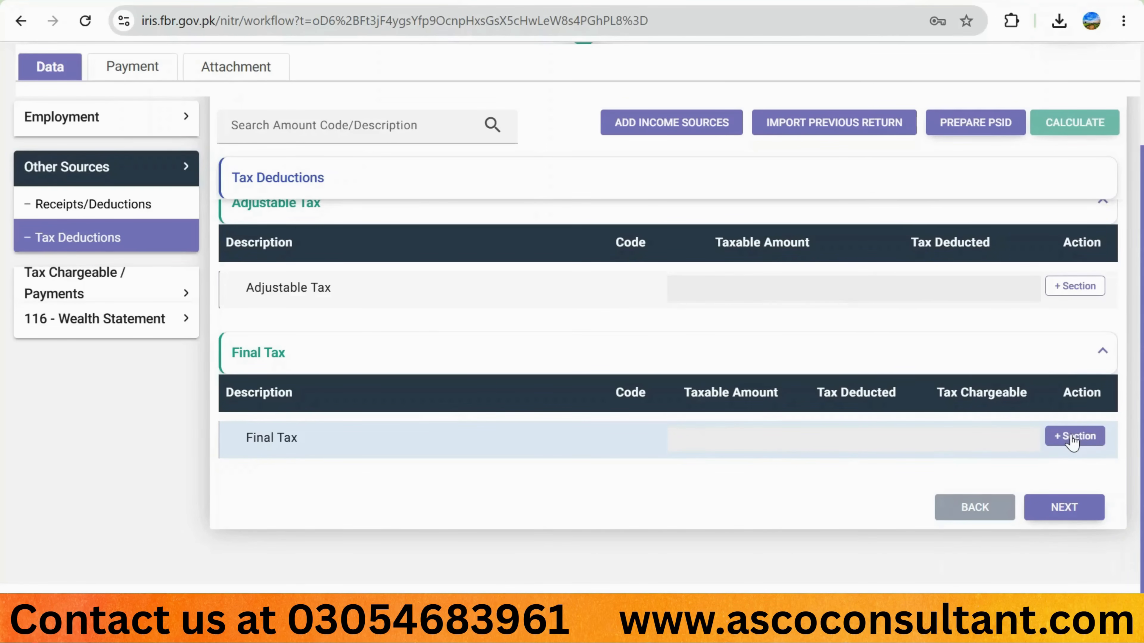
Search the Final Tax section list for 'profit on debt' and tick 151(1)(b) Bank Accounts / Deposits.
click(1073, 442)
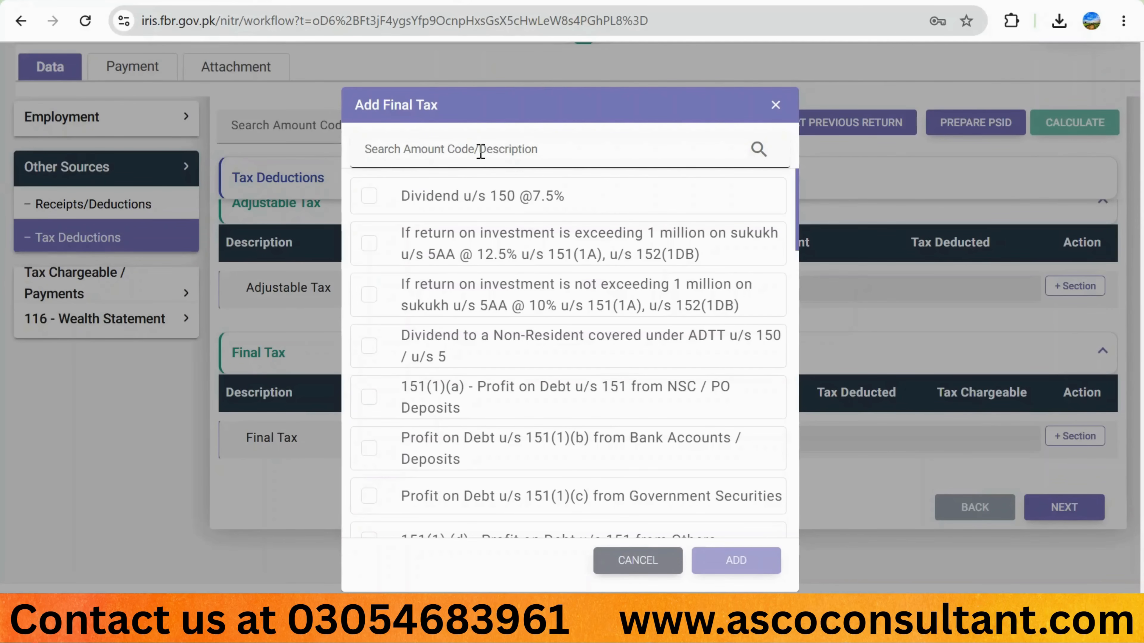
text(p)
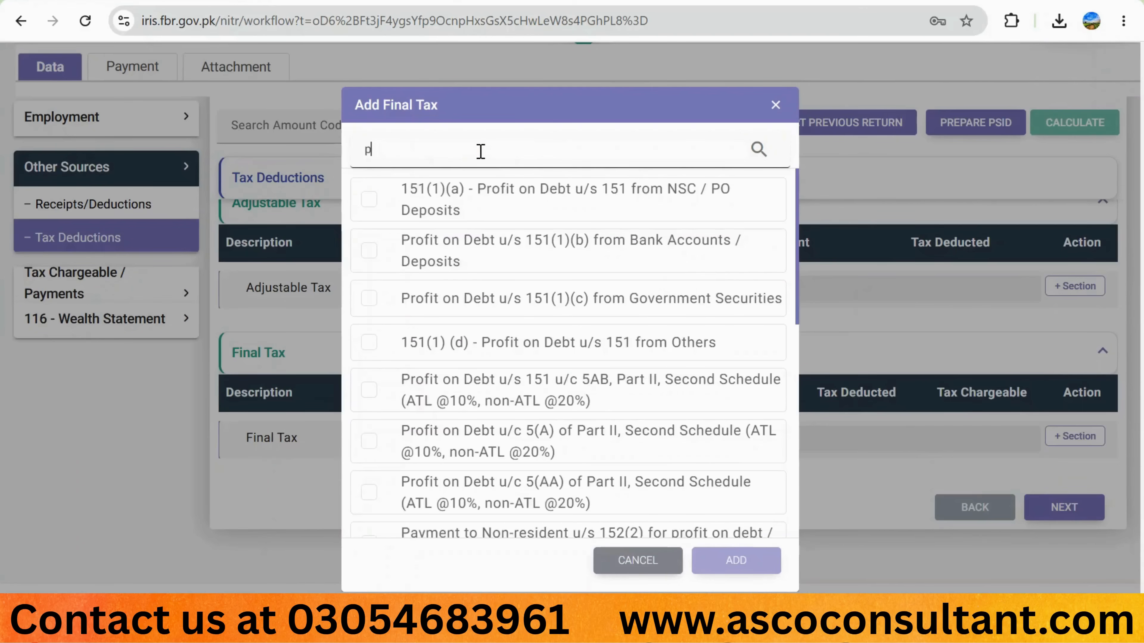
text(rofit on)
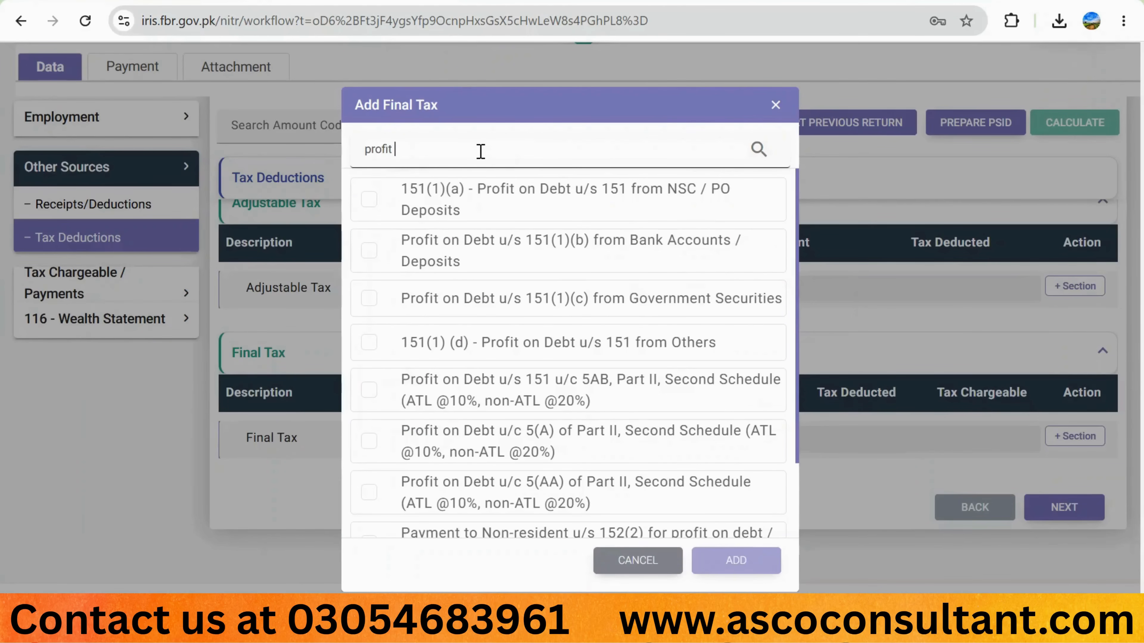
key(BackSpace)
text(n debt)
click(370, 251)
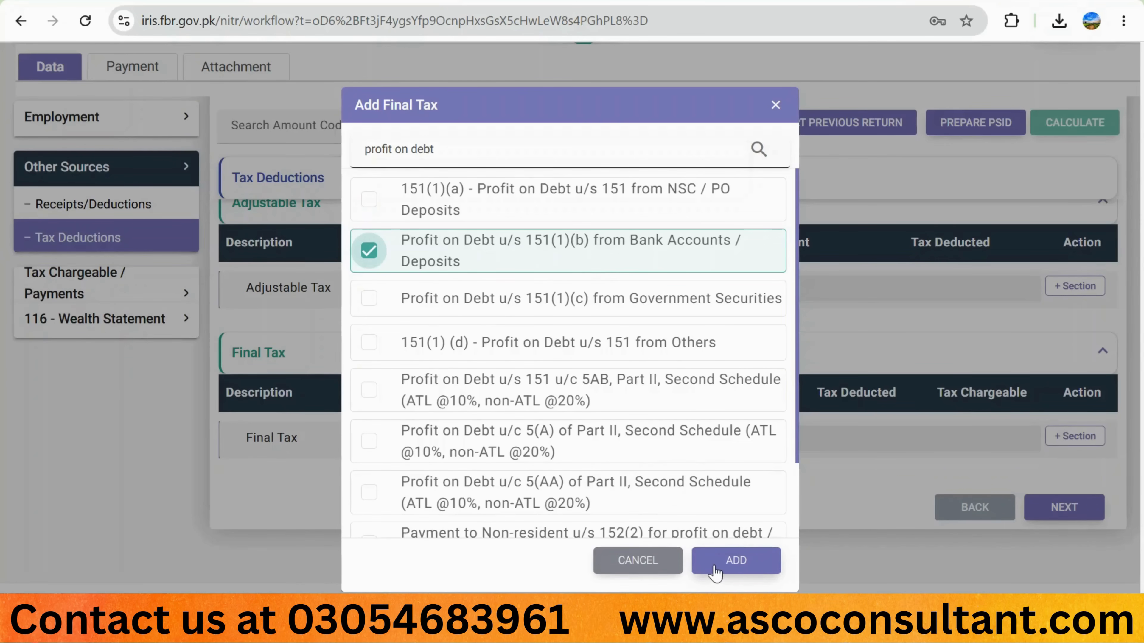
Add the Profit on Debt u/s 151(1)(b) row, code 64040052, and open its Investment form.
click(737, 563)
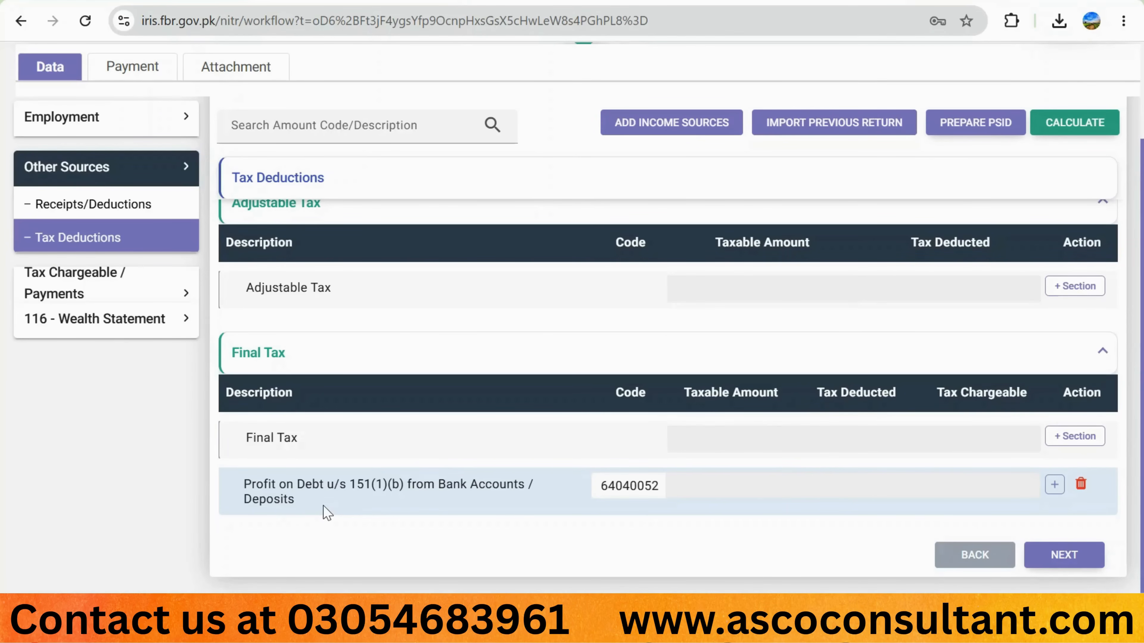
click(1055, 486)
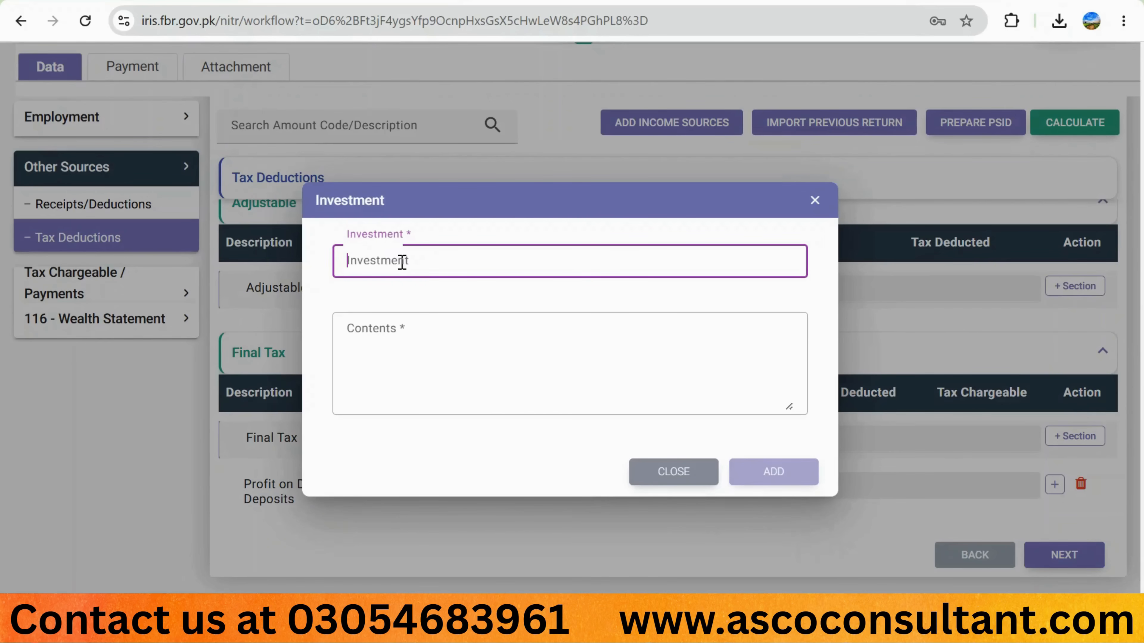
Save an investment of 550 with the pasted Bank Al Falah saving account description as contents.
text(550)
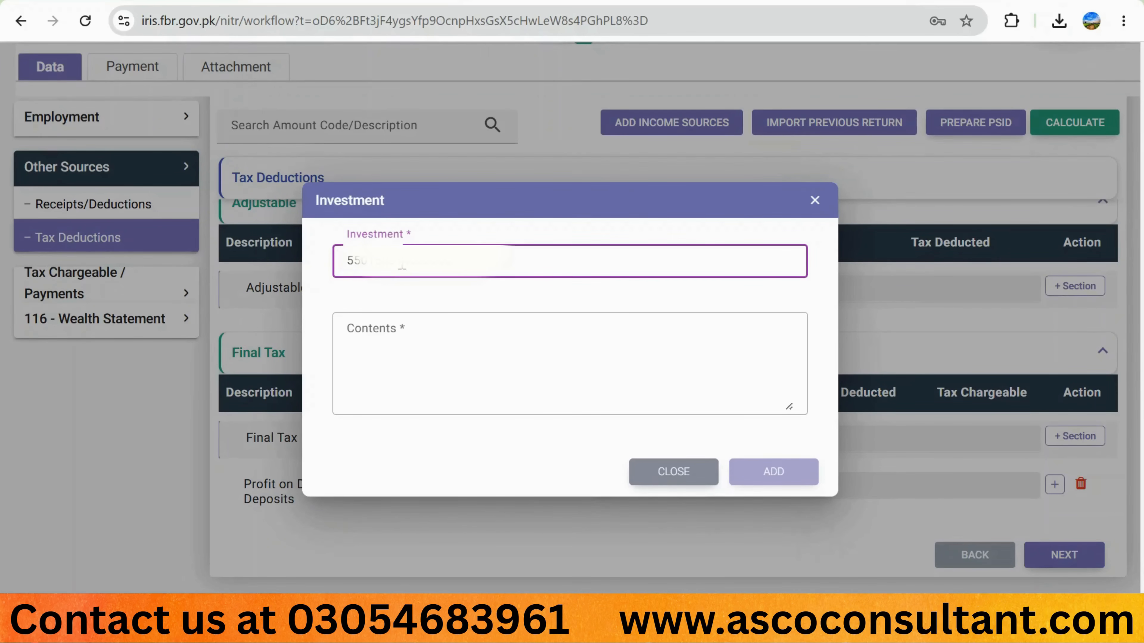
key(Tab)
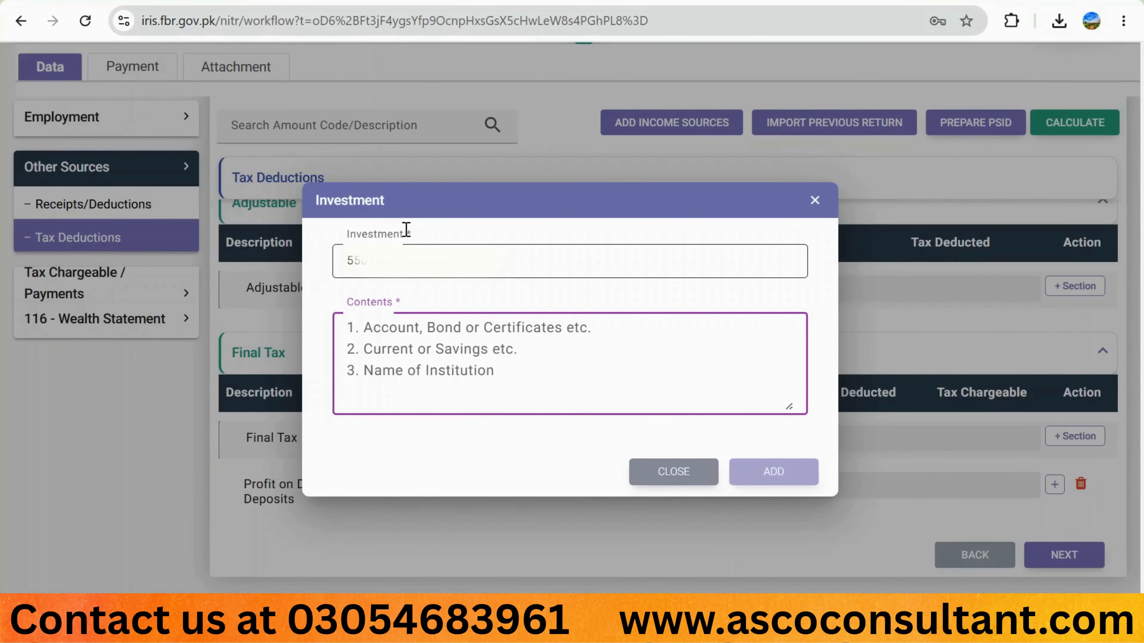
click(370, 333)
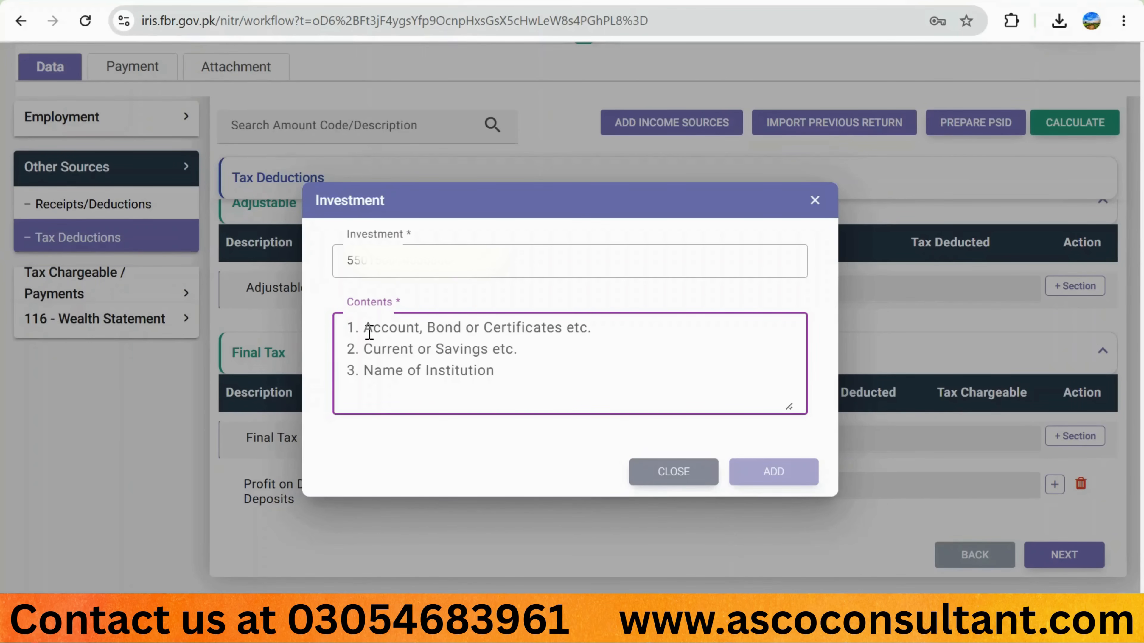
text(Saving Account, Bank Al Falah Limited, Main Market Branch, Lahore)
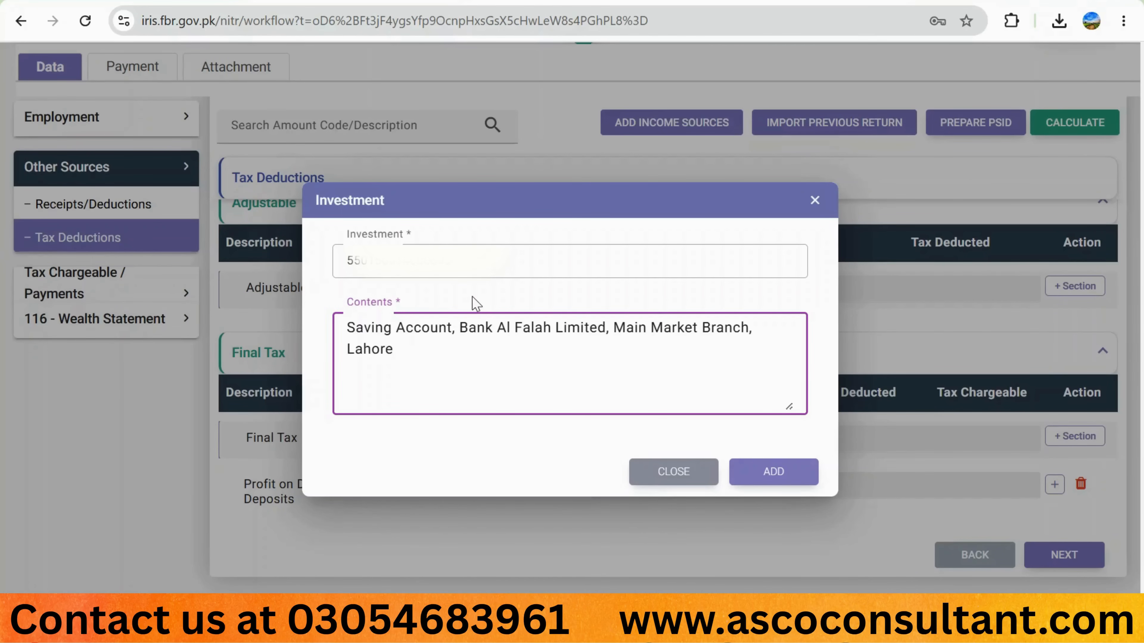
click(774, 477)
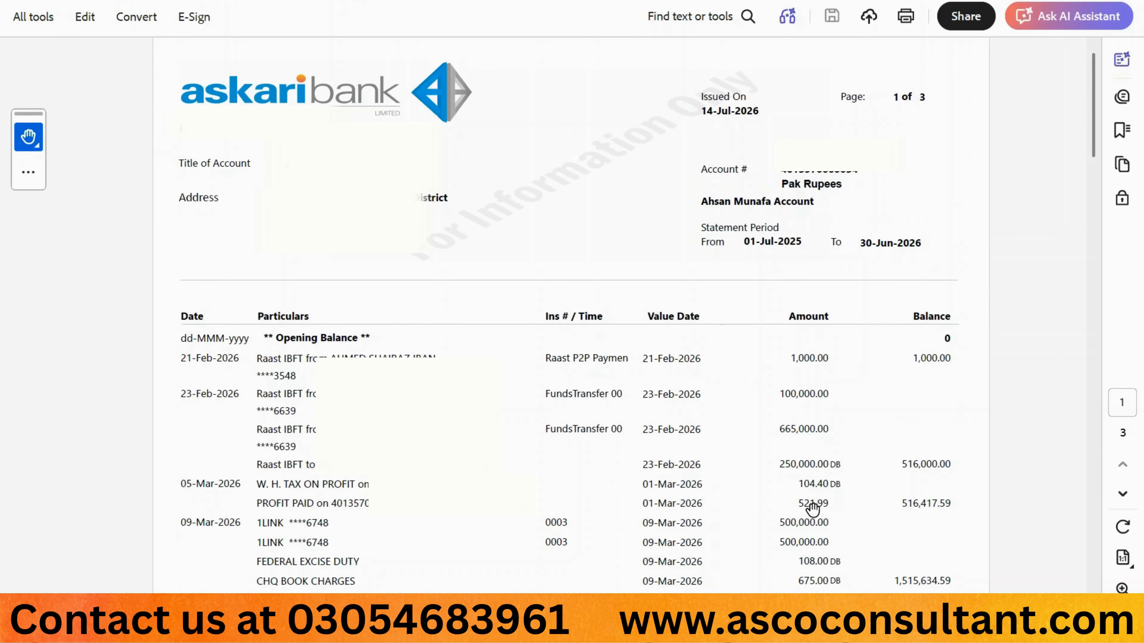
Scroll the Askari Bank statement to April profit 9,223.87 and withholding tax 1,844.77.
scroll(812, 509, down, 10)
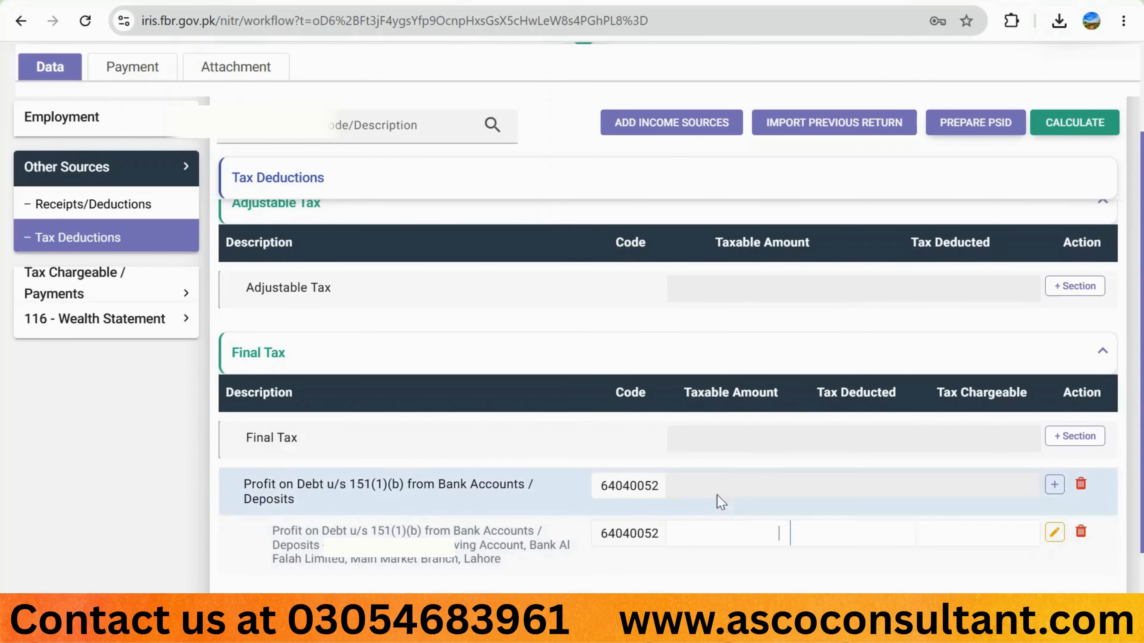
Enter 36,145 taxable and 7,229 tax deducted for bank profit u/s 151(1)(b), then recalculate.
click(716, 526)
text(36,145)
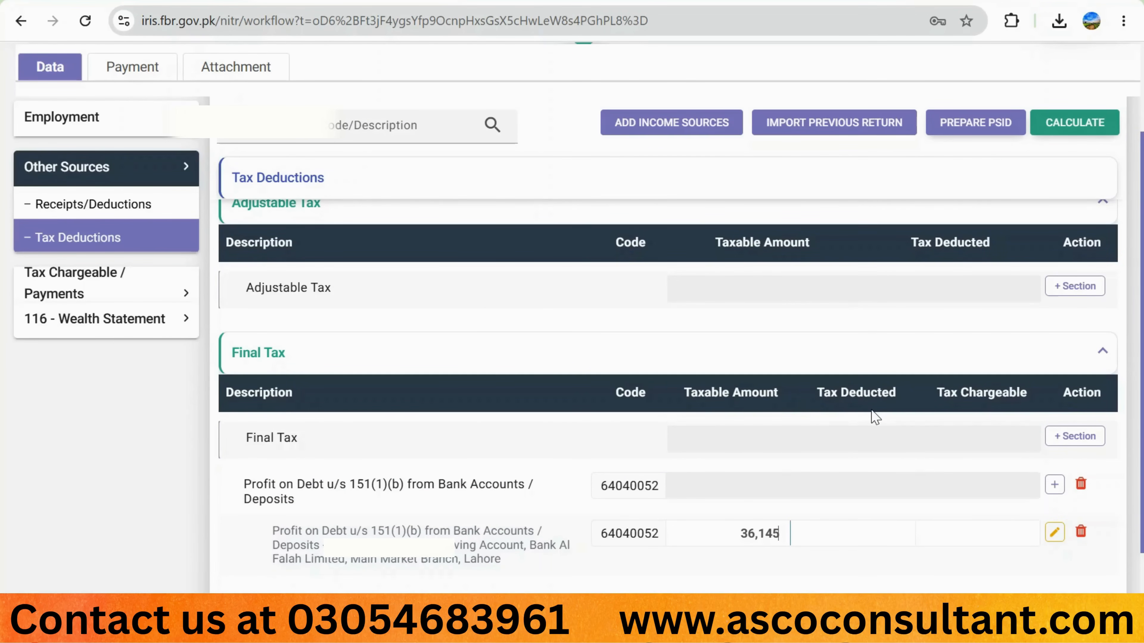
click(832, 536)
text(7229)
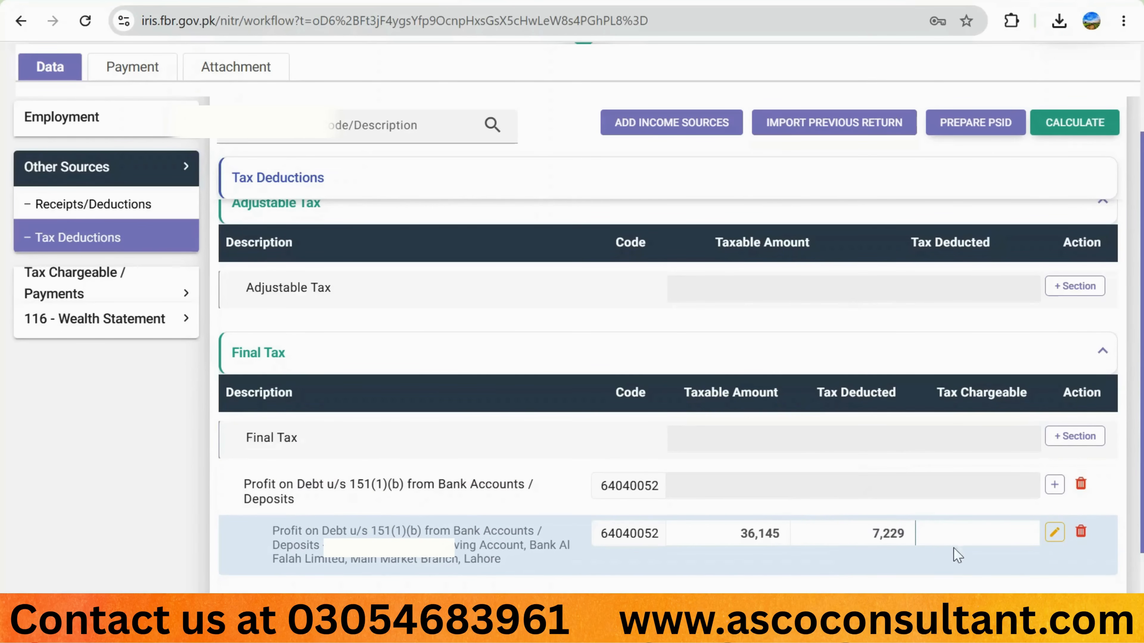
click(970, 534)
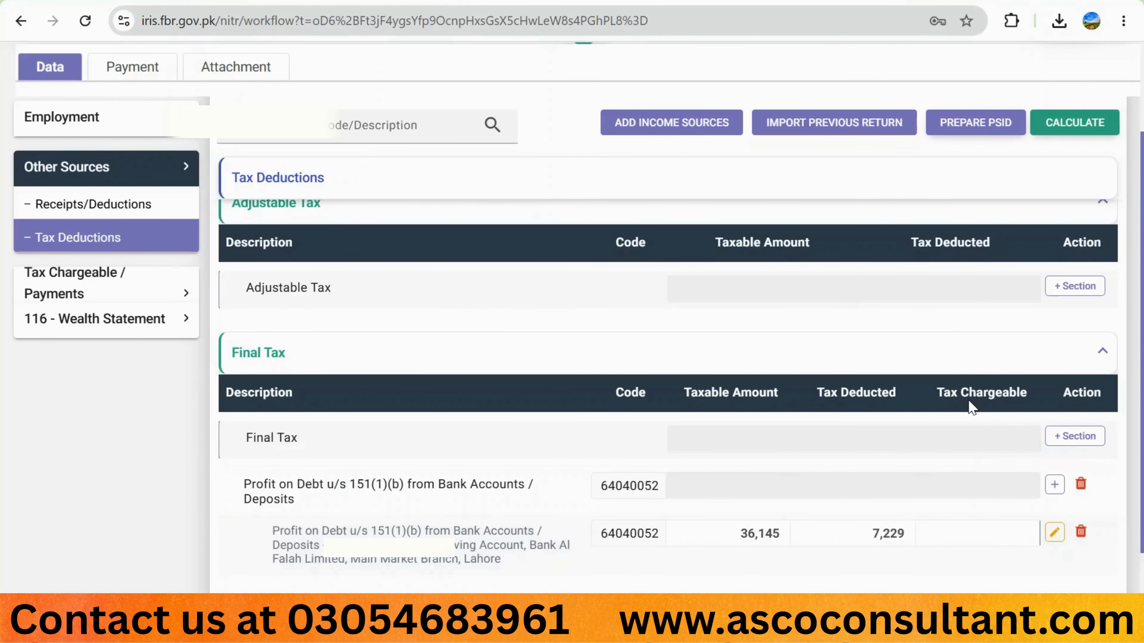
click(1074, 133)
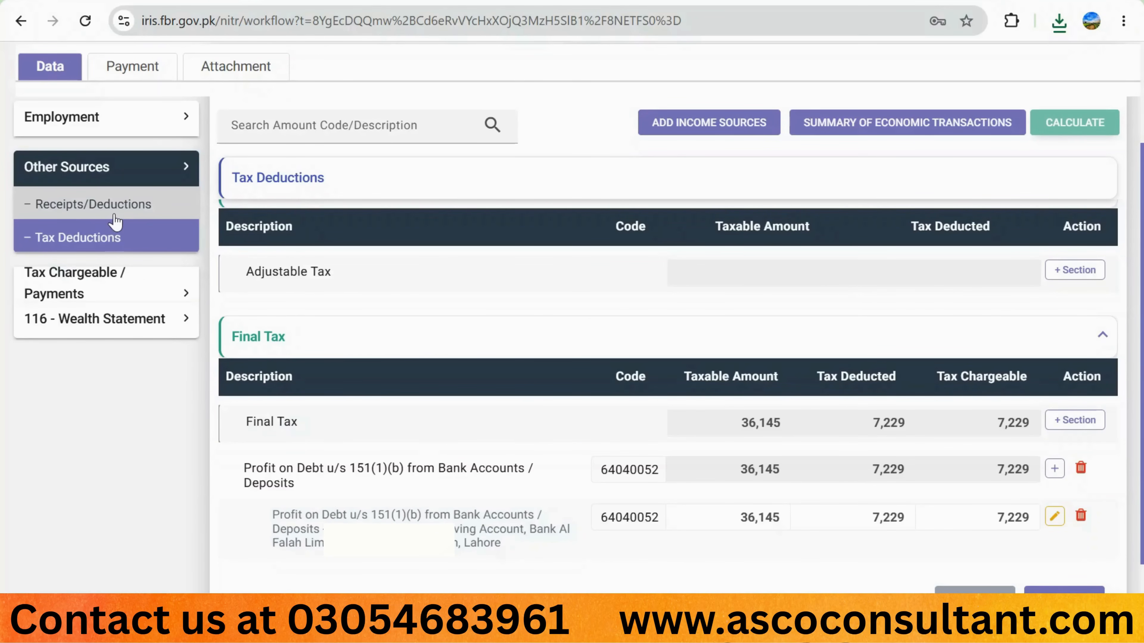
click(126, 211)
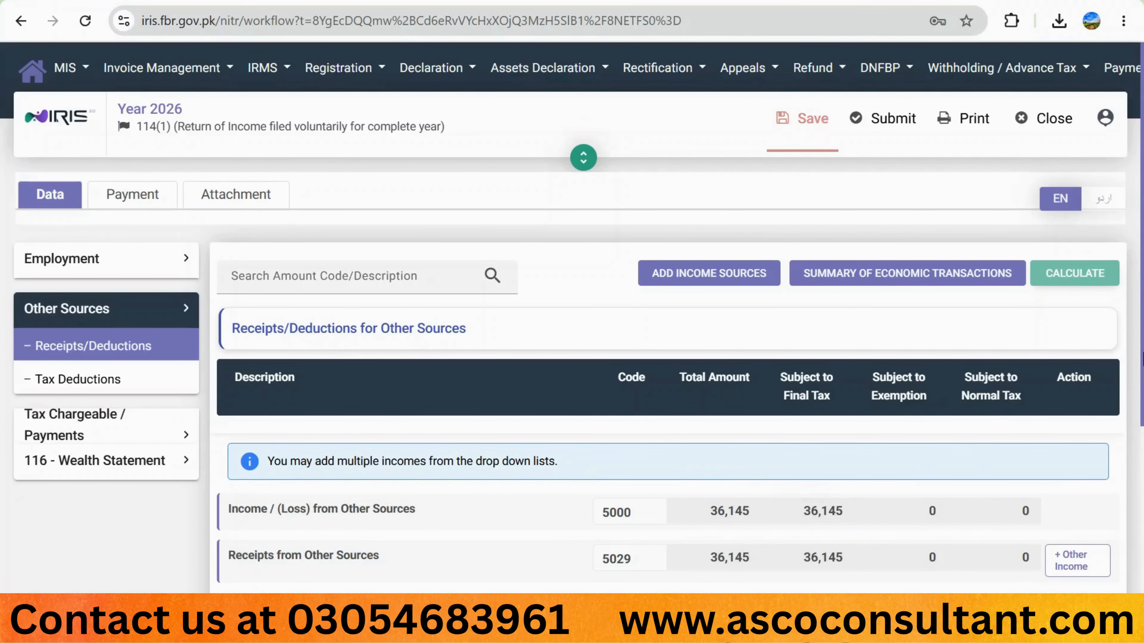
scroll(654, 447, down, 5)
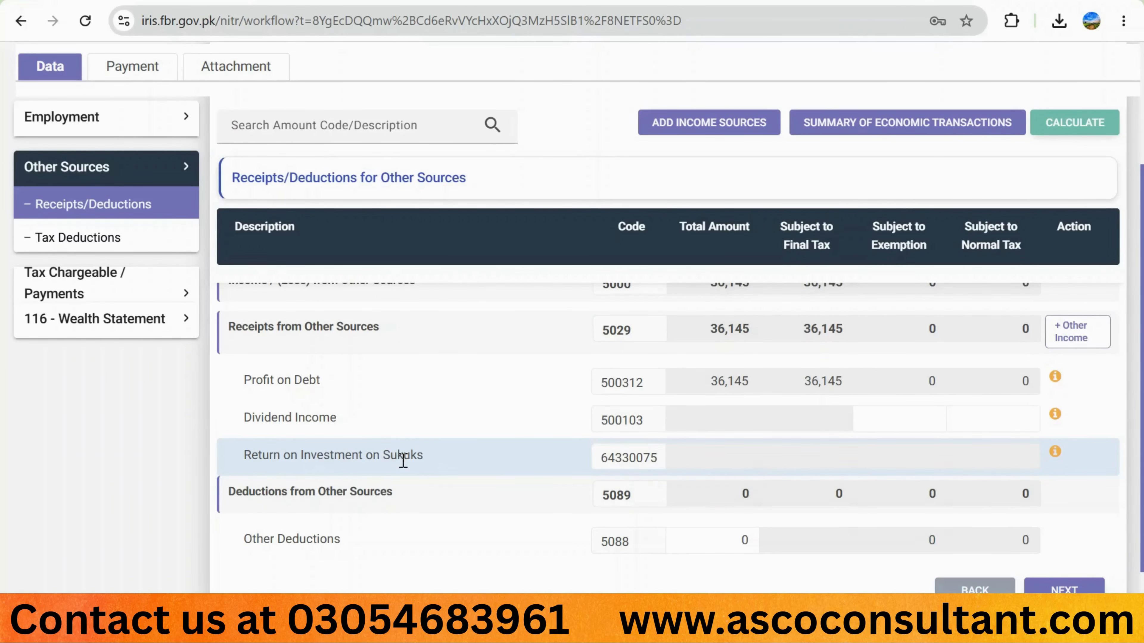
click(132, 247)
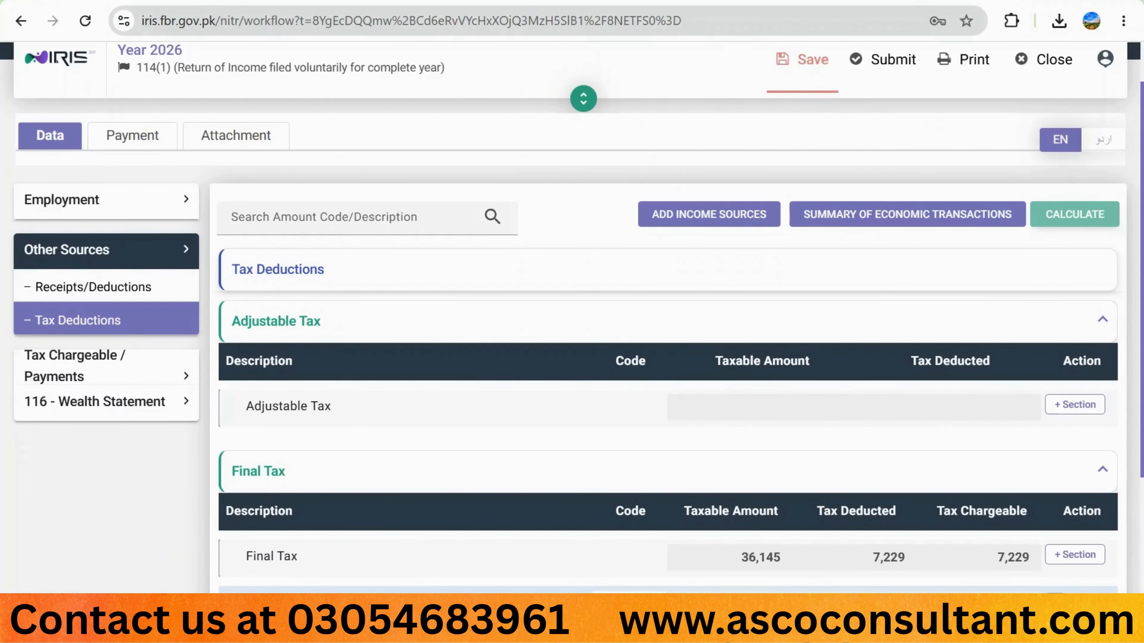
click(1076, 561)
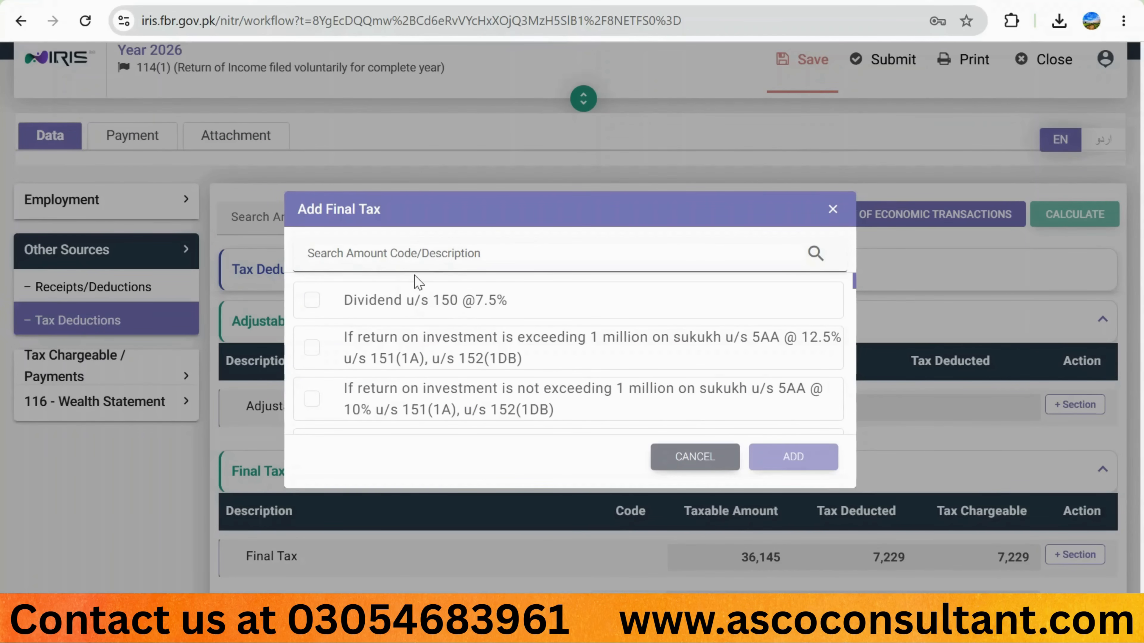
text(dividend)
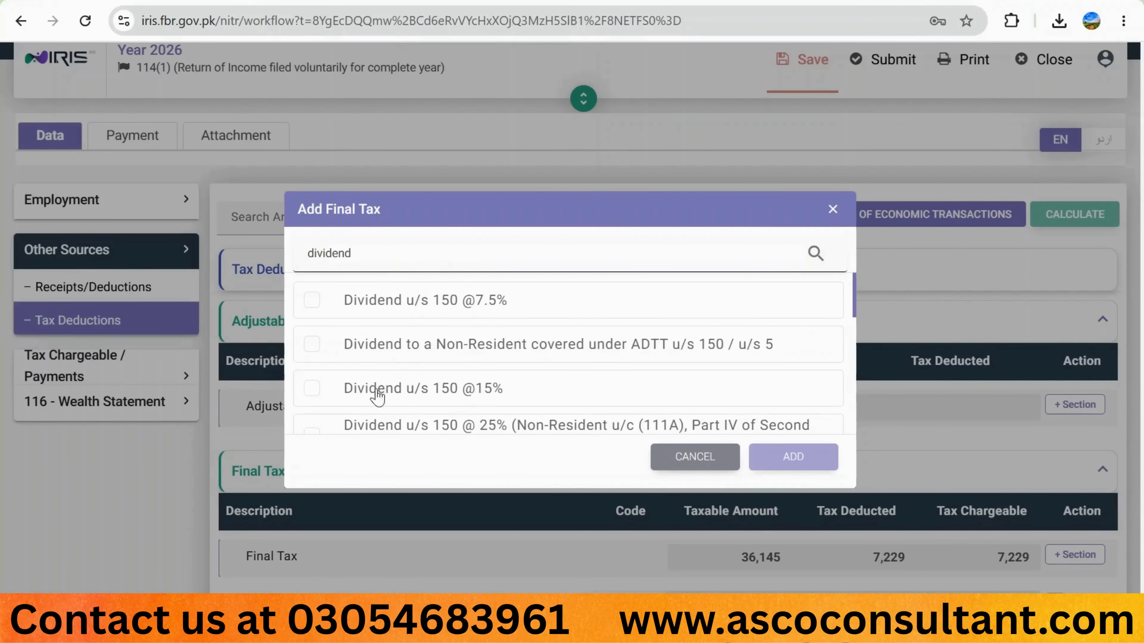
scroll(467, 392, down, 1)
scroll(467, 391, down, 1)
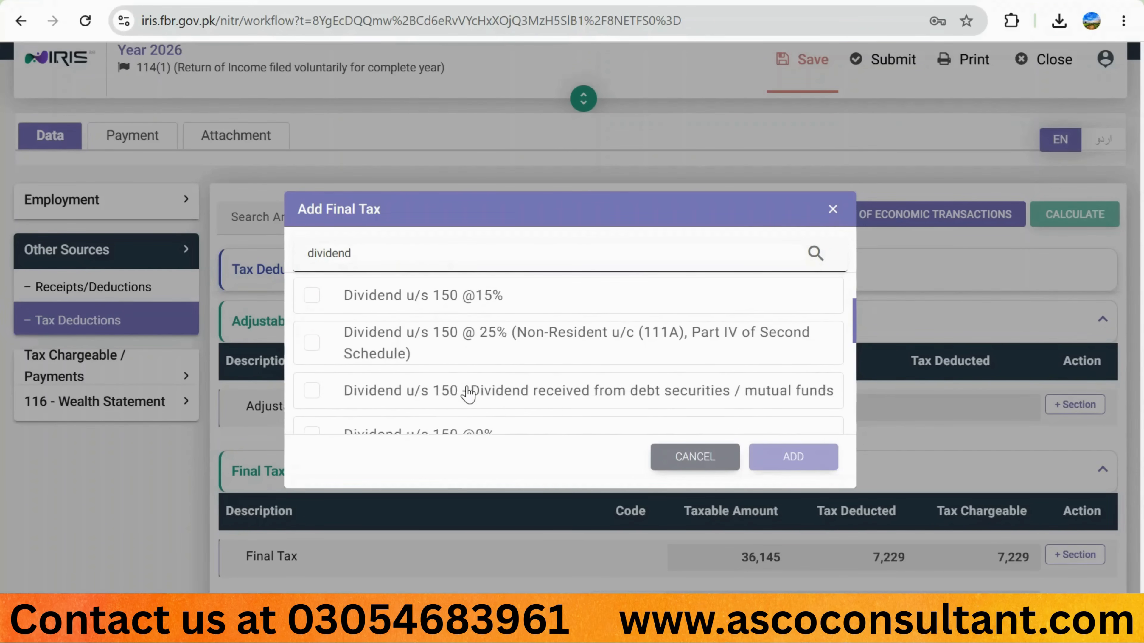
scroll(468, 393, up, 2)
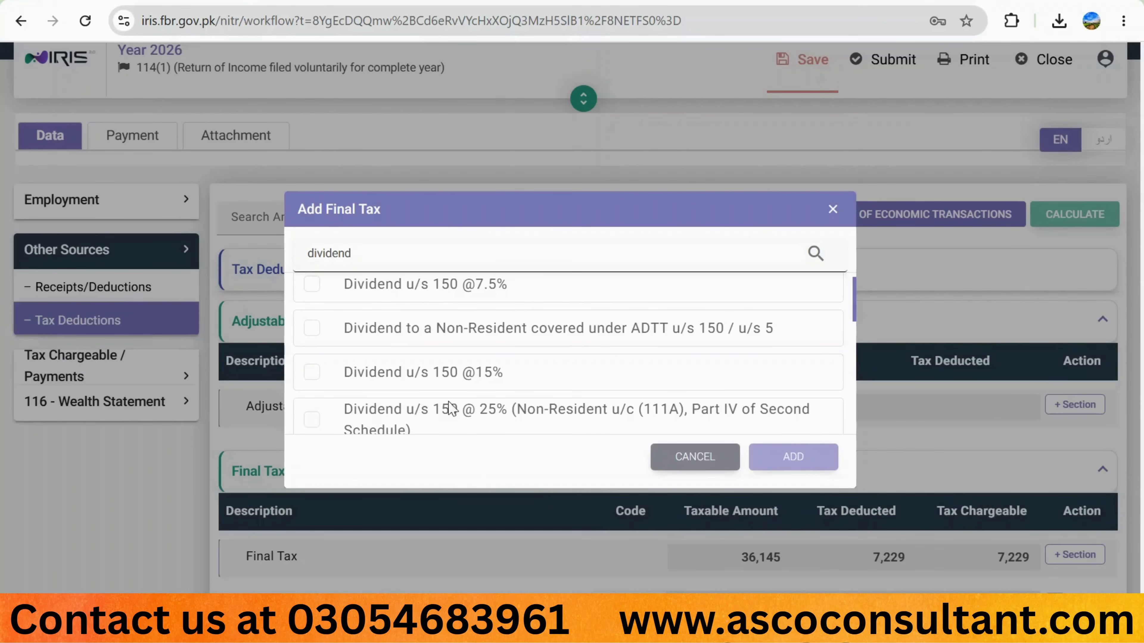
click(694, 457)
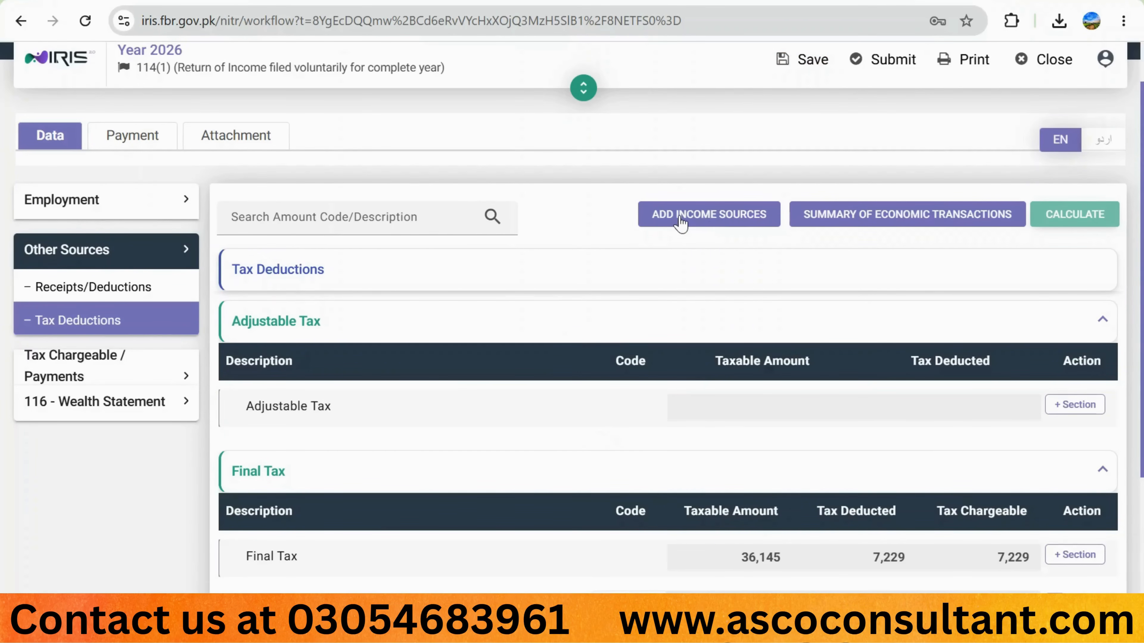
Add Capital Gain to the return's income sources for the year.
click(705, 220)
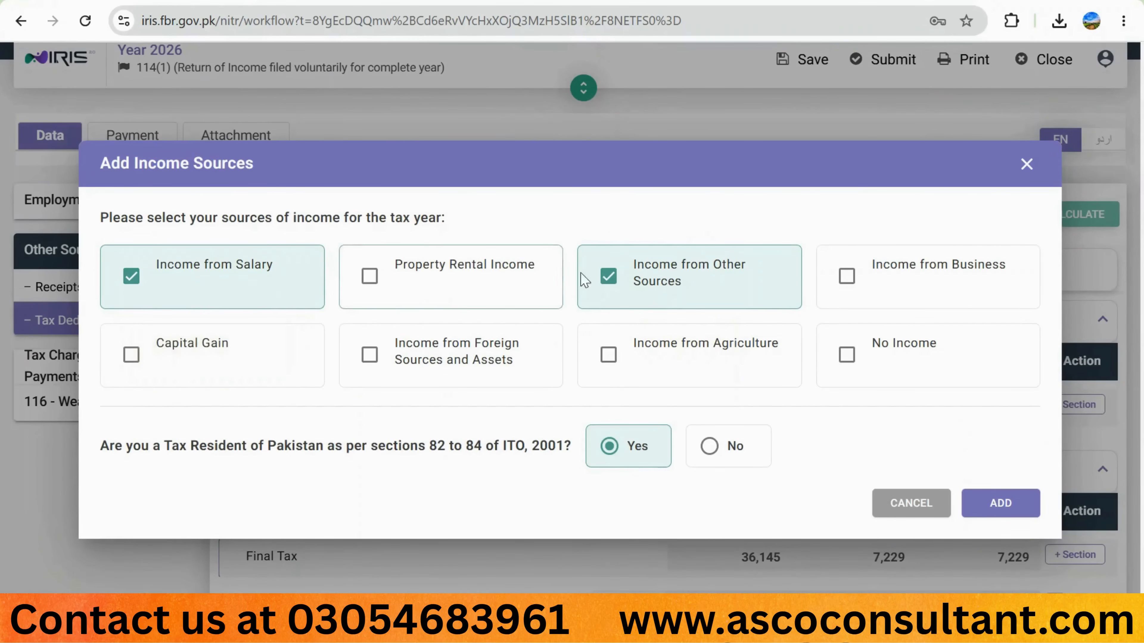
mouse_move(648, 277)
mouse_move(135, 363)
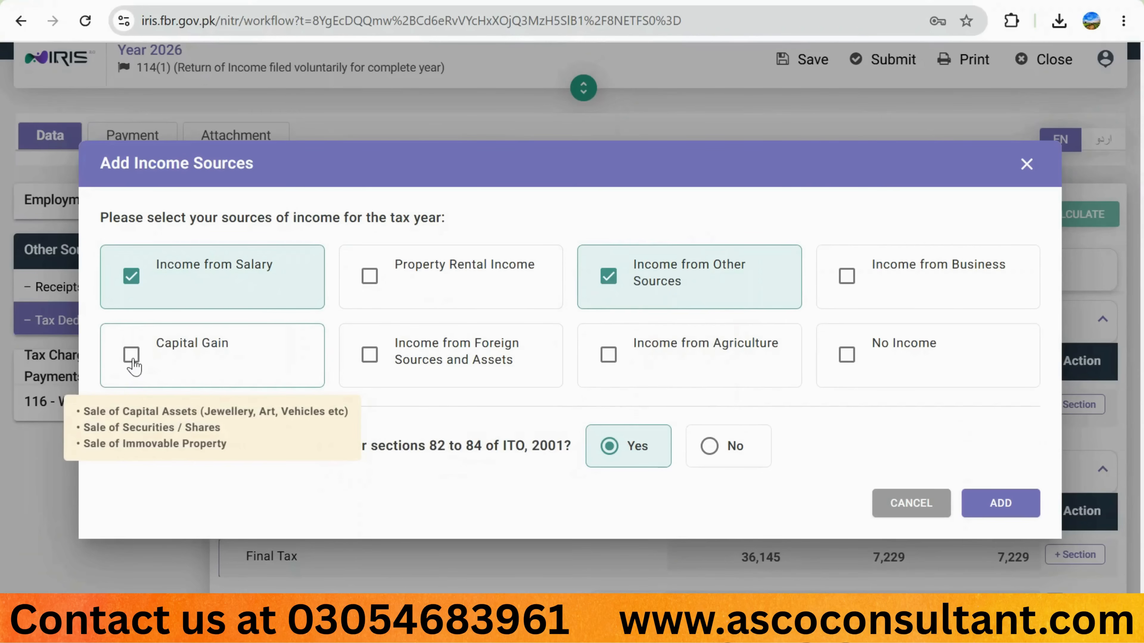
click(132, 356)
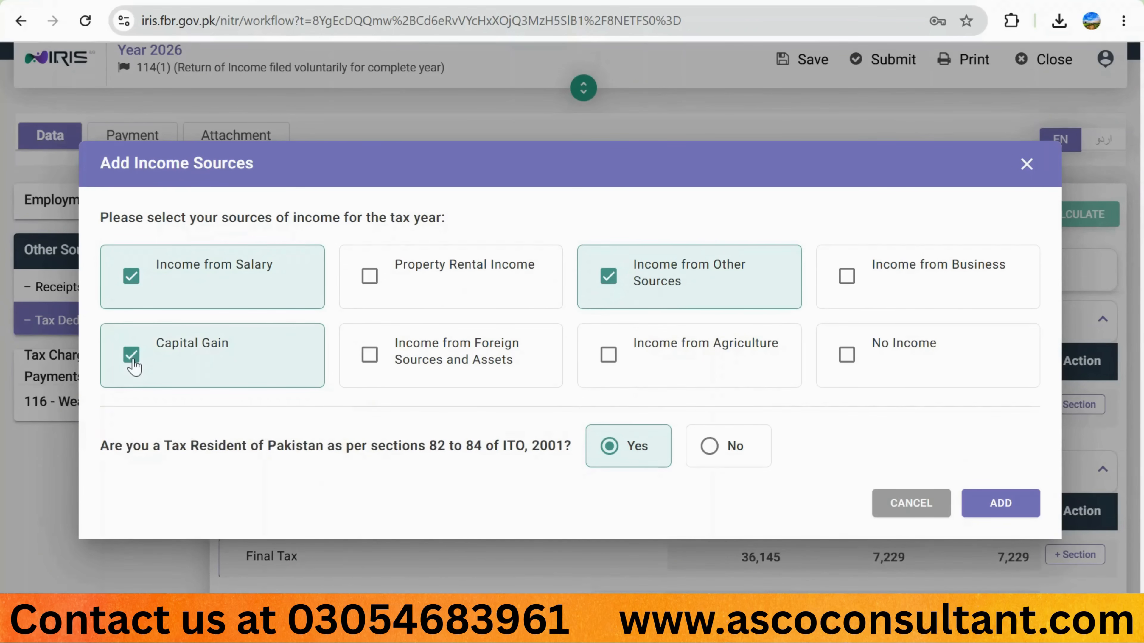
click(998, 503)
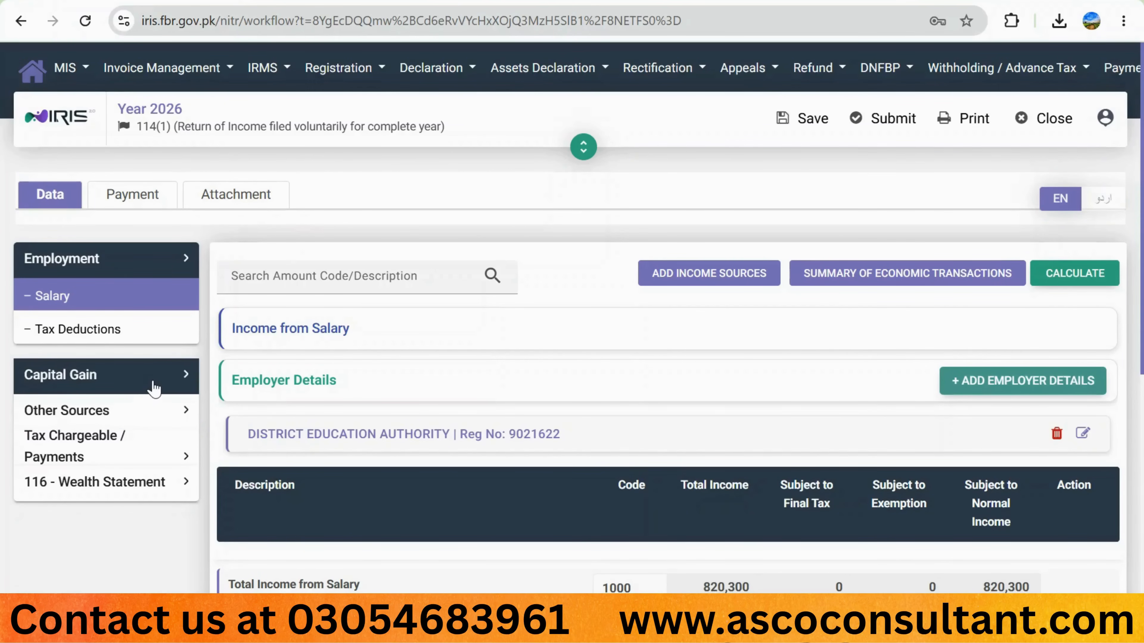
Open the Capital Gain on Asset / Property / Securities page and view the section 37 tables.
click(185, 383)
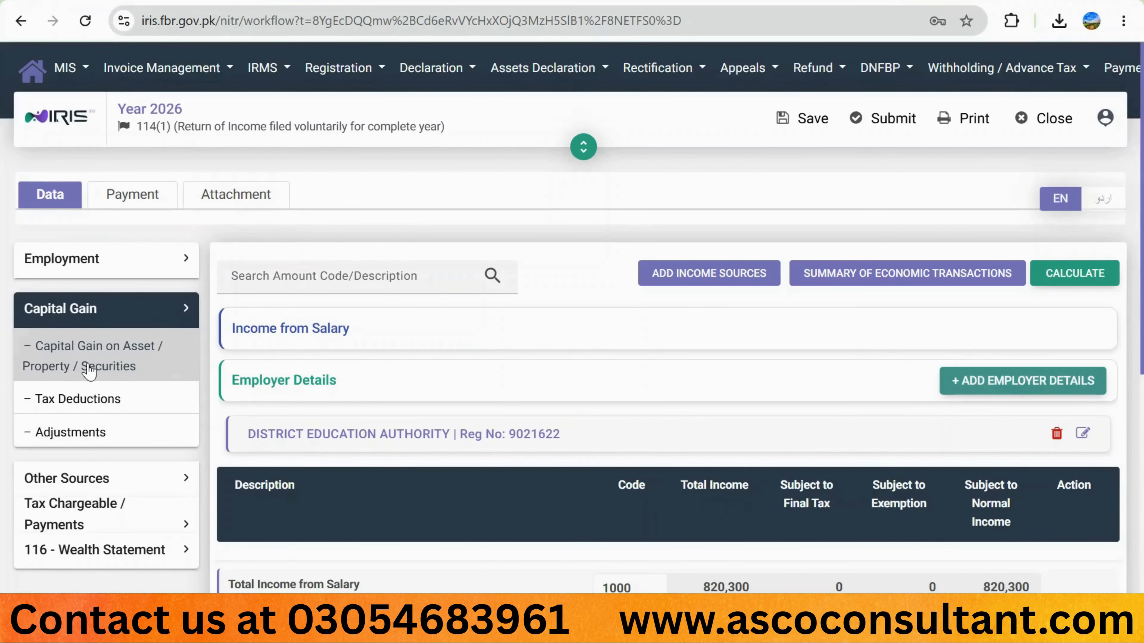
click(109, 366)
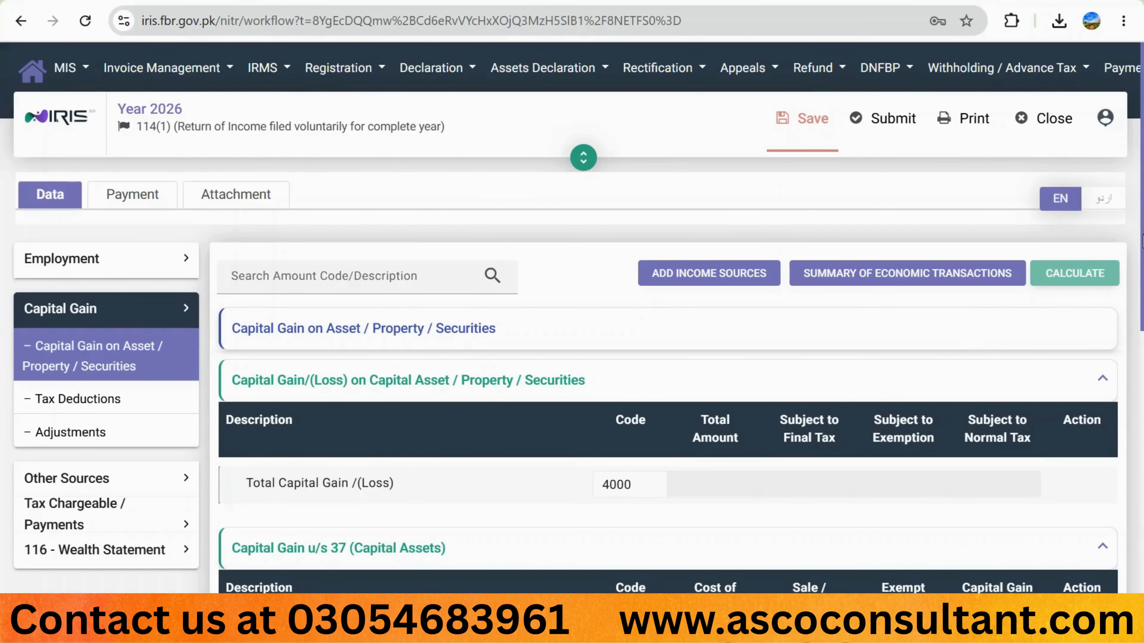
scroll(441, 291, down, 5)
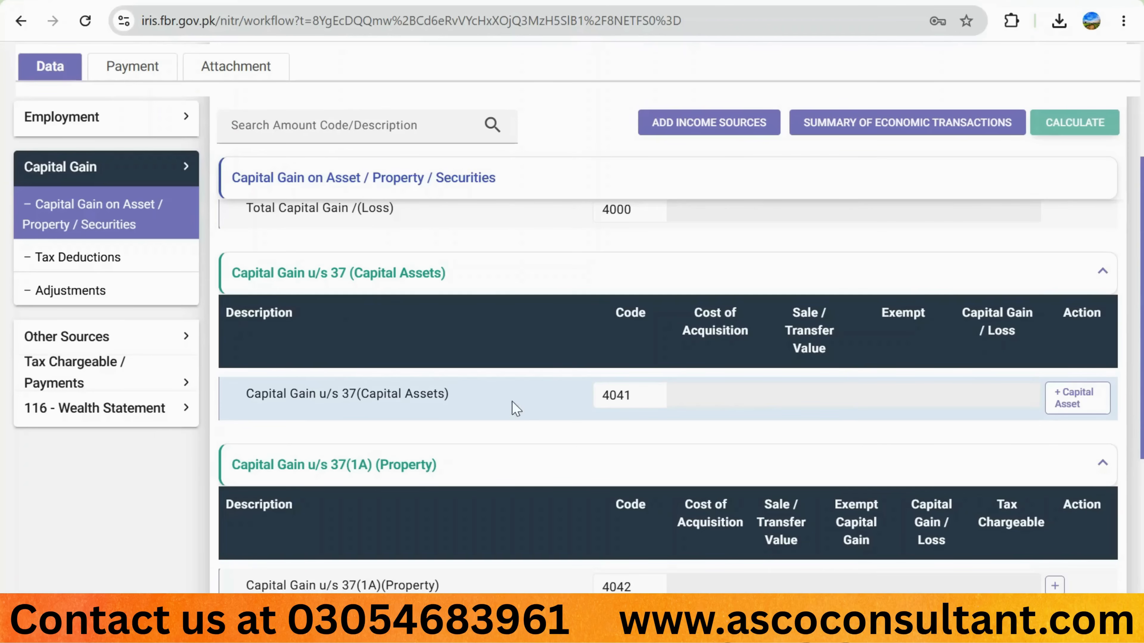
Browse the section 37 capital asset list, tick Coins, then cancel without adding it.
click(1065, 399)
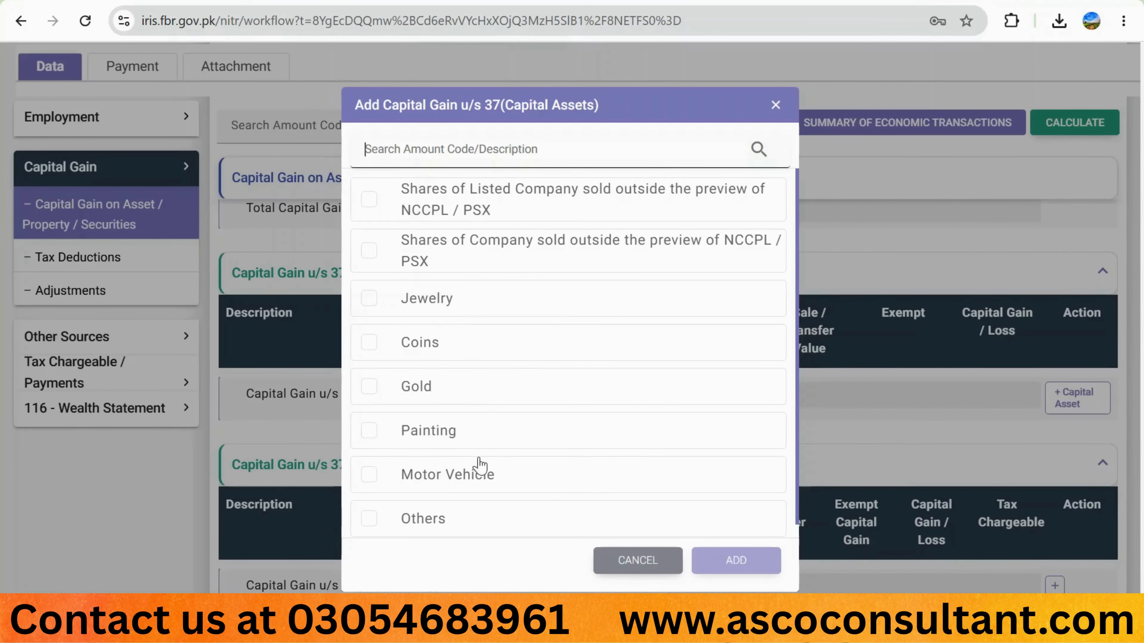
scroll(478, 466, down, 1)
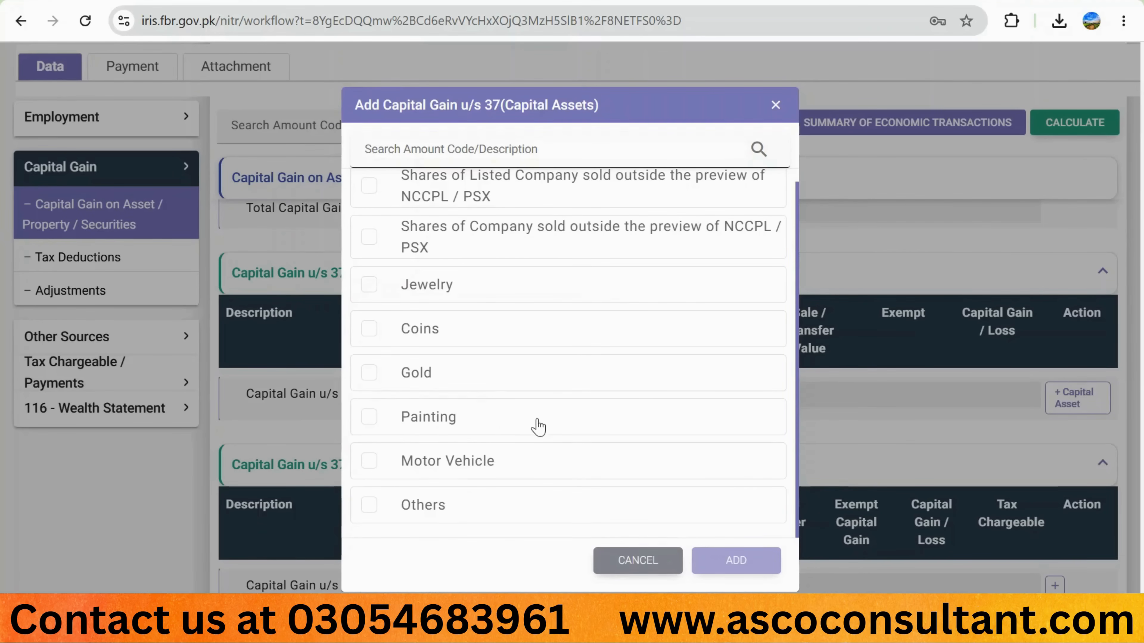
click(368, 330)
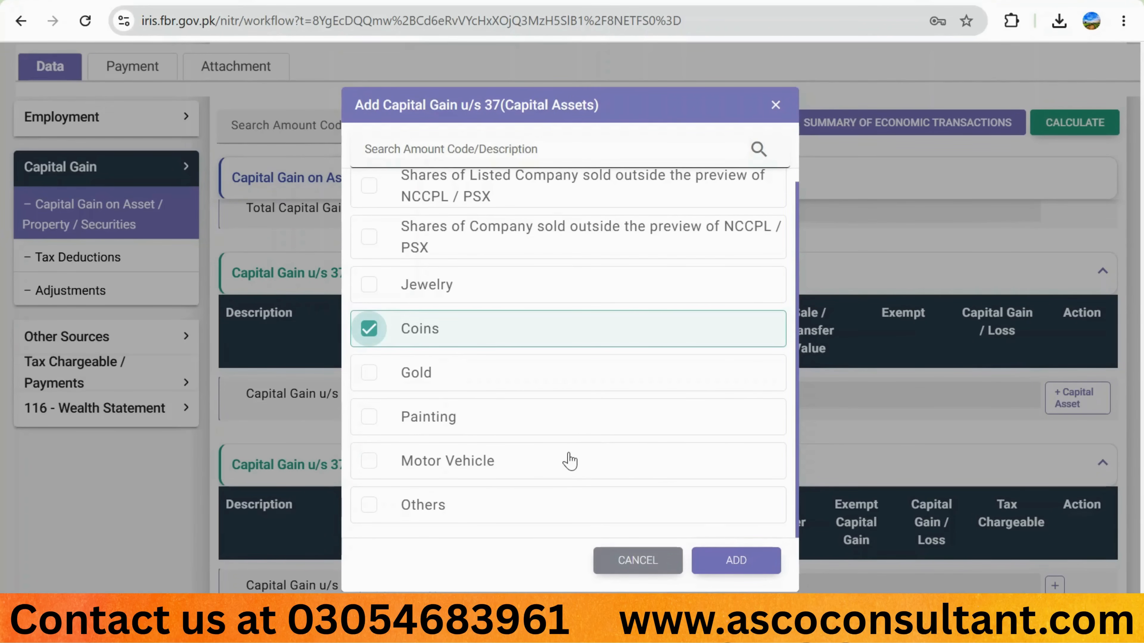
click(620, 562)
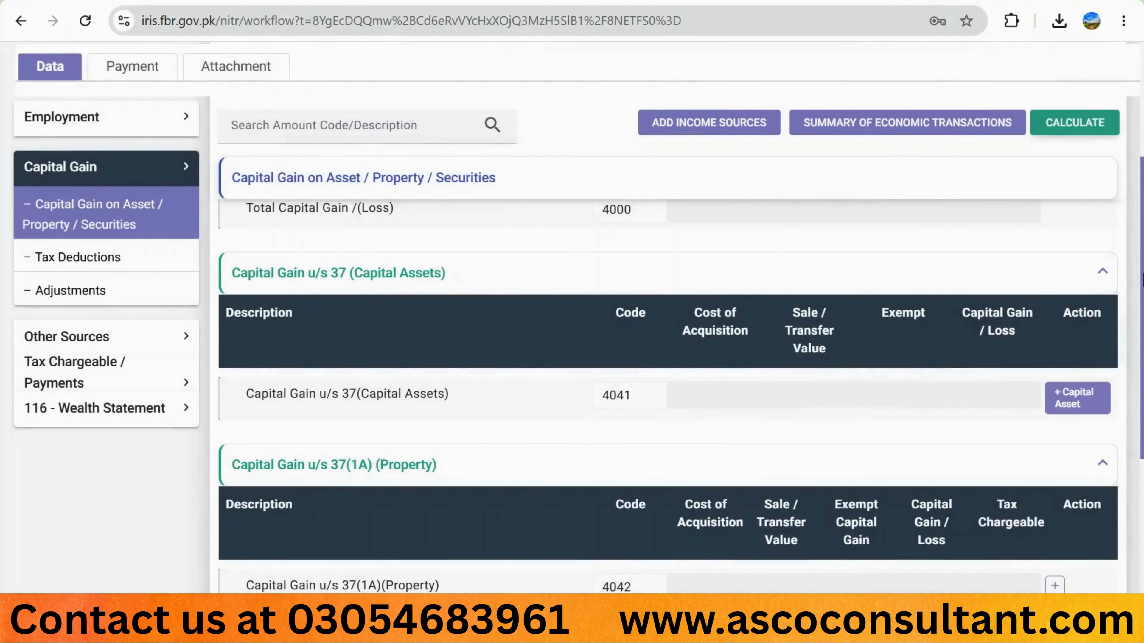
Check the 37A row, then go to the Capital Gain Tax Deductions page.
scroll(842, 472, down, 3)
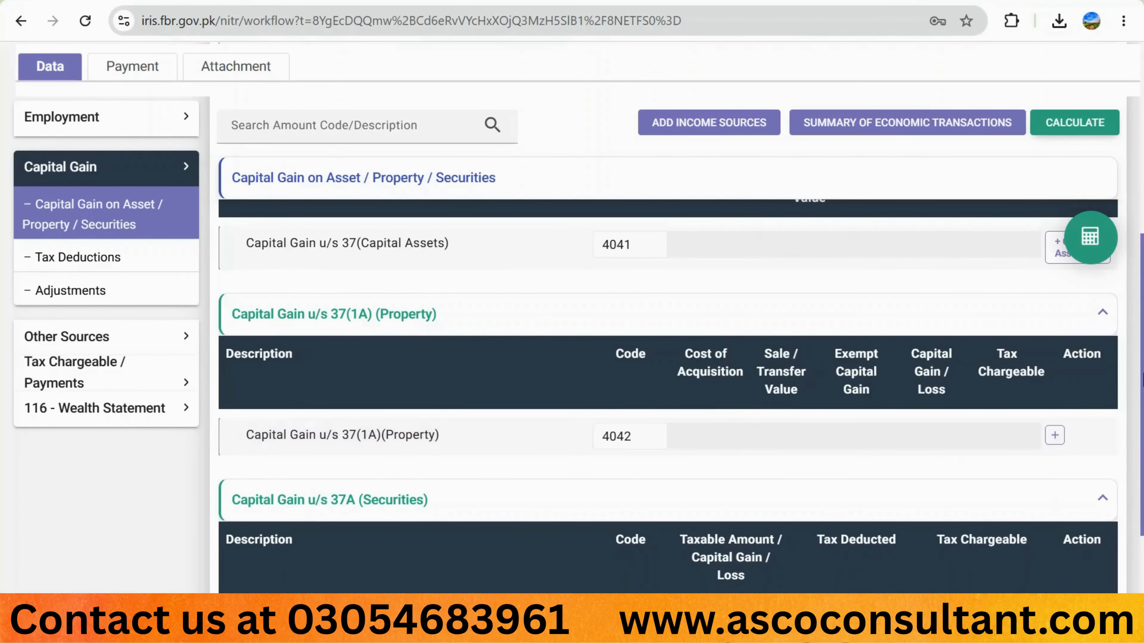
scroll(671, 396, down, 3)
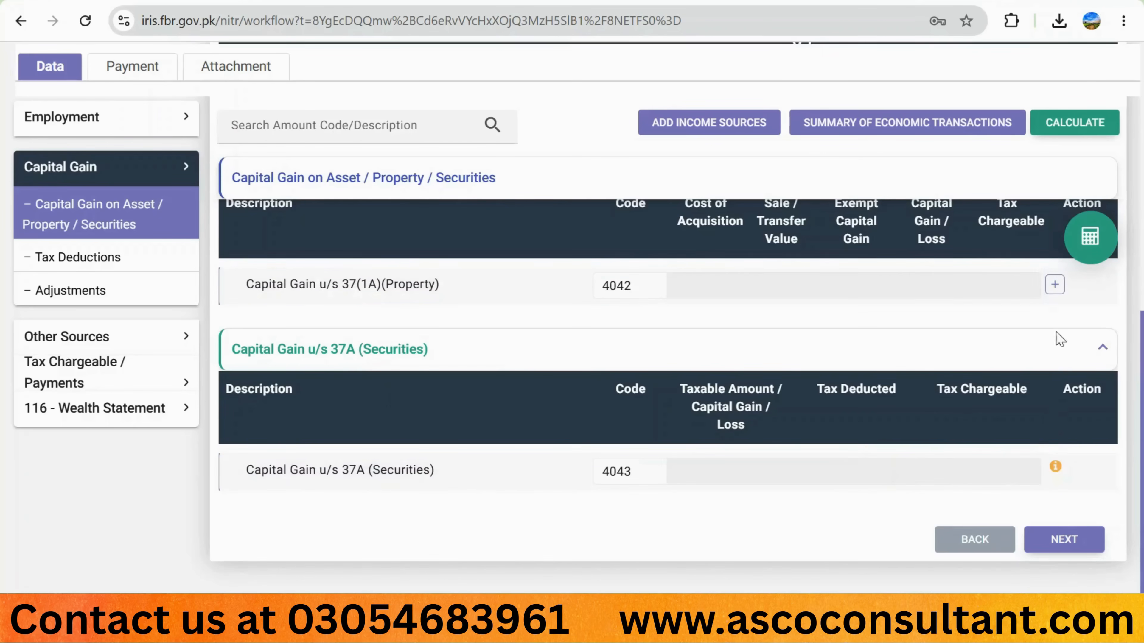
mouse_move(1055, 469)
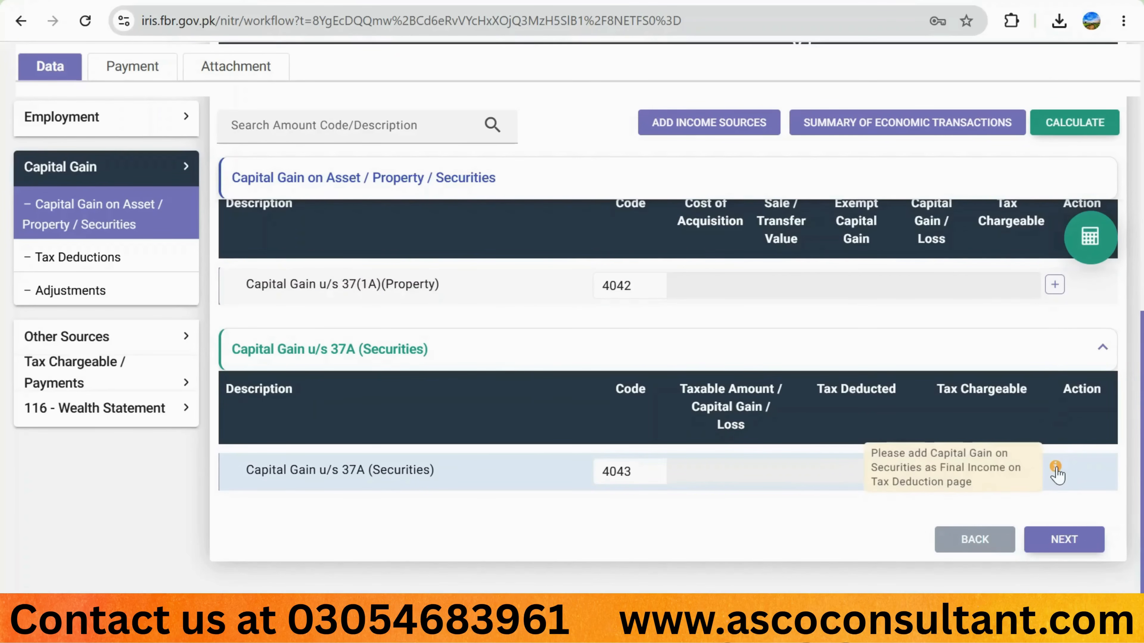
click(115, 266)
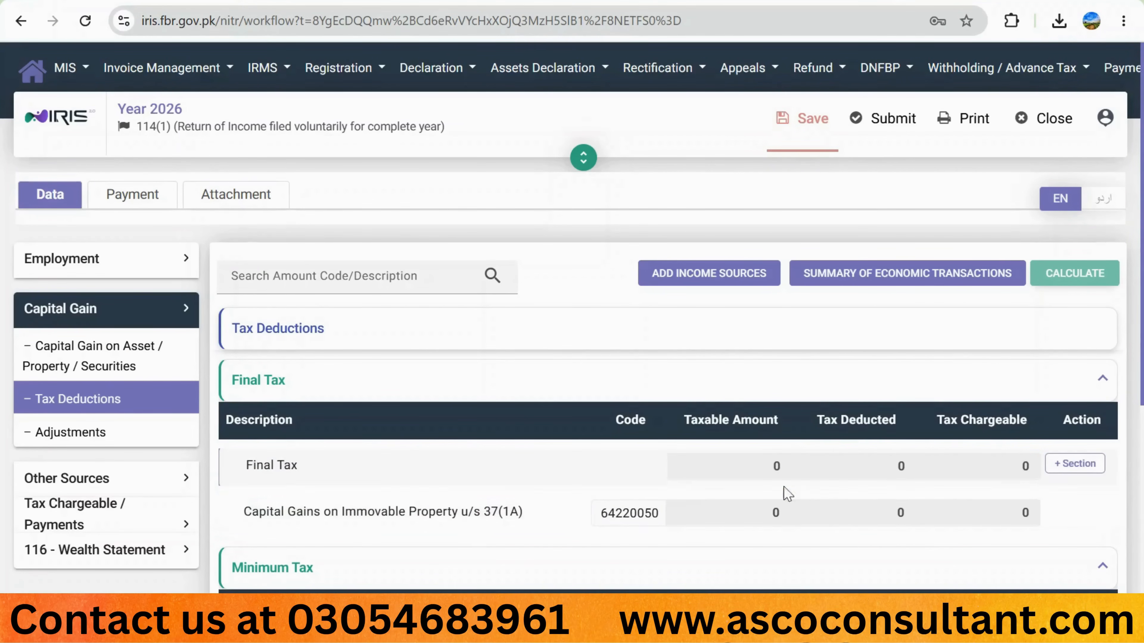
Review the Final Tax section options without adding one, then expand Tax Chargeable / Payments.
click(1090, 467)
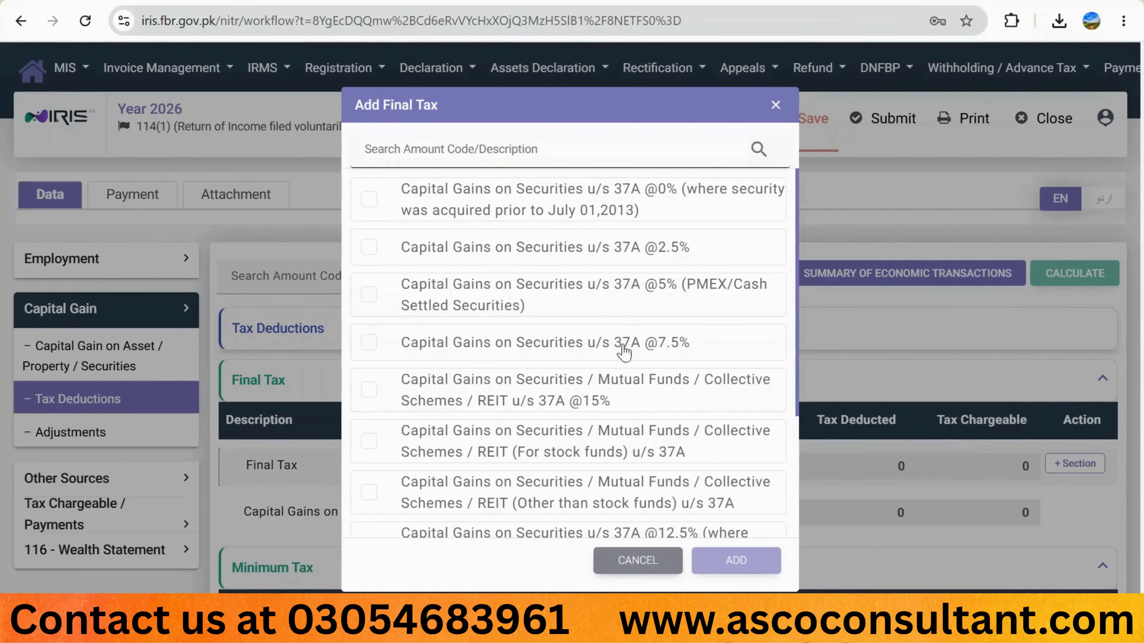
scroll(612, 396, down, 5)
scroll(618, 397, up, 2)
scroll(618, 396, up, 2)
click(623, 562)
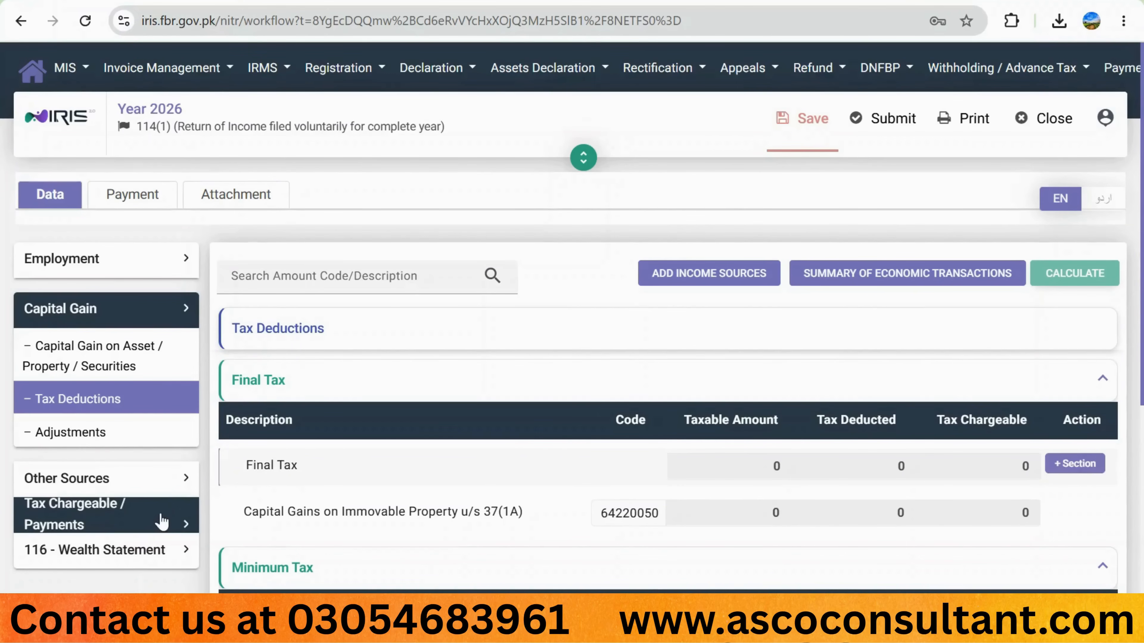
click(143, 523)
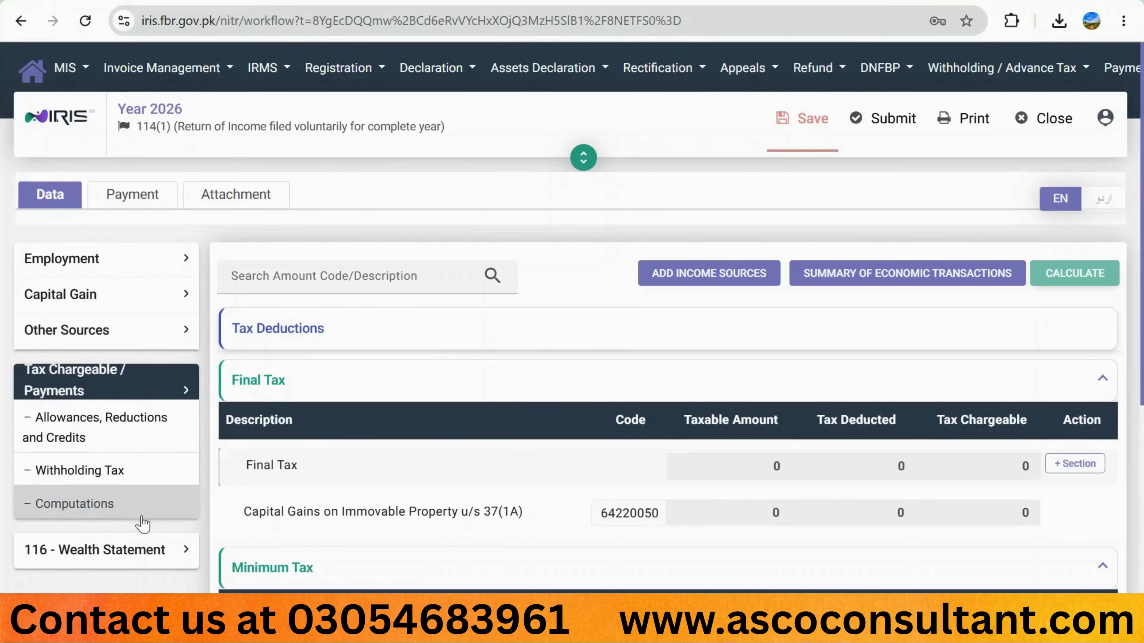
On the Allowances, Reductions and Credits page, review deductible allowances (code 9009) without adding any.
click(108, 437)
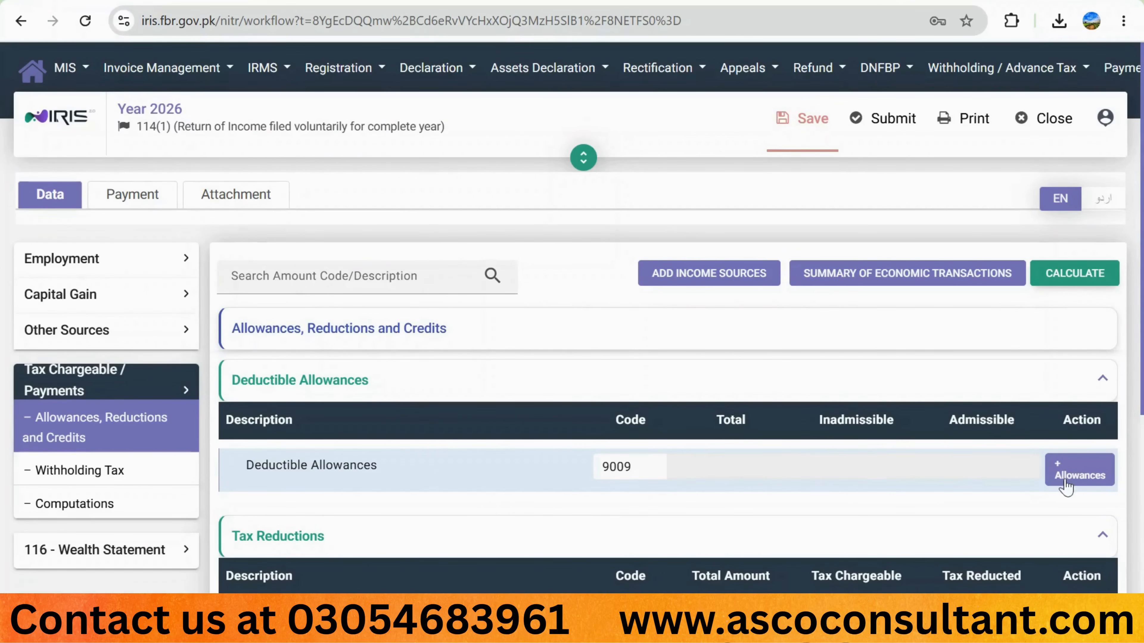
click(1078, 479)
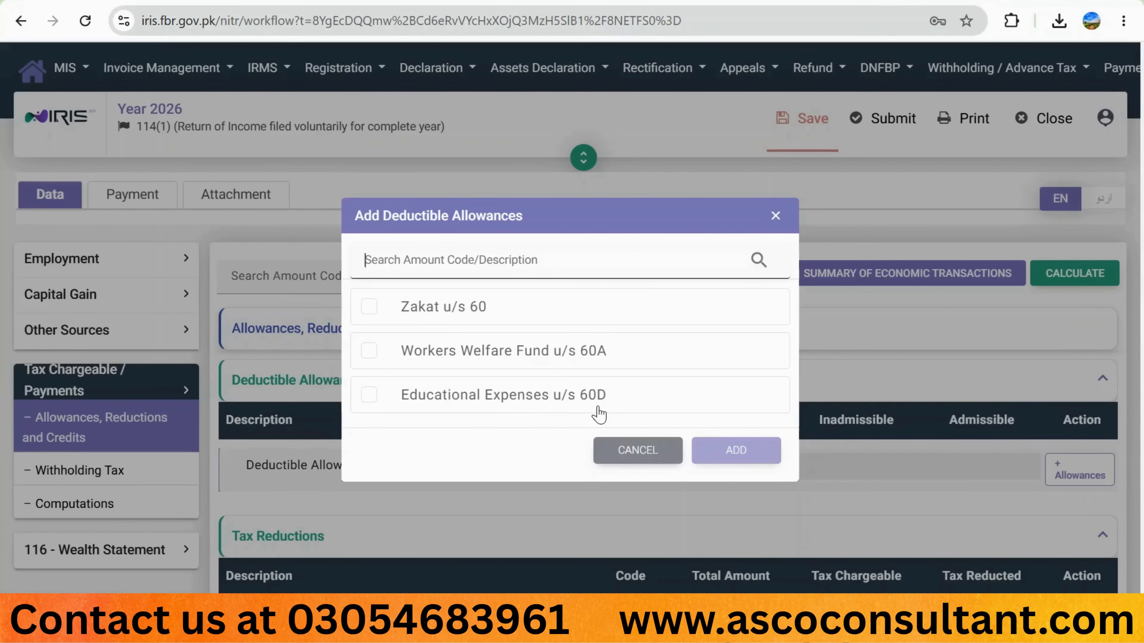
click(635, 451)
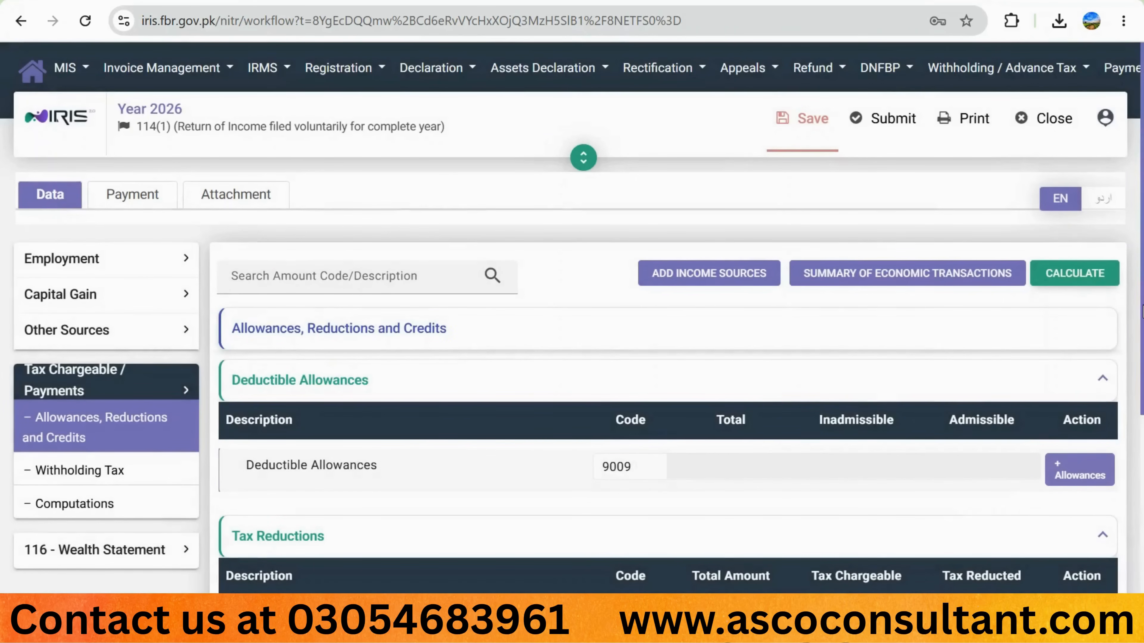
Bring up the Add Tax Reductions list from the Tax Reductions section.
scroll(298, 360, down, 3)
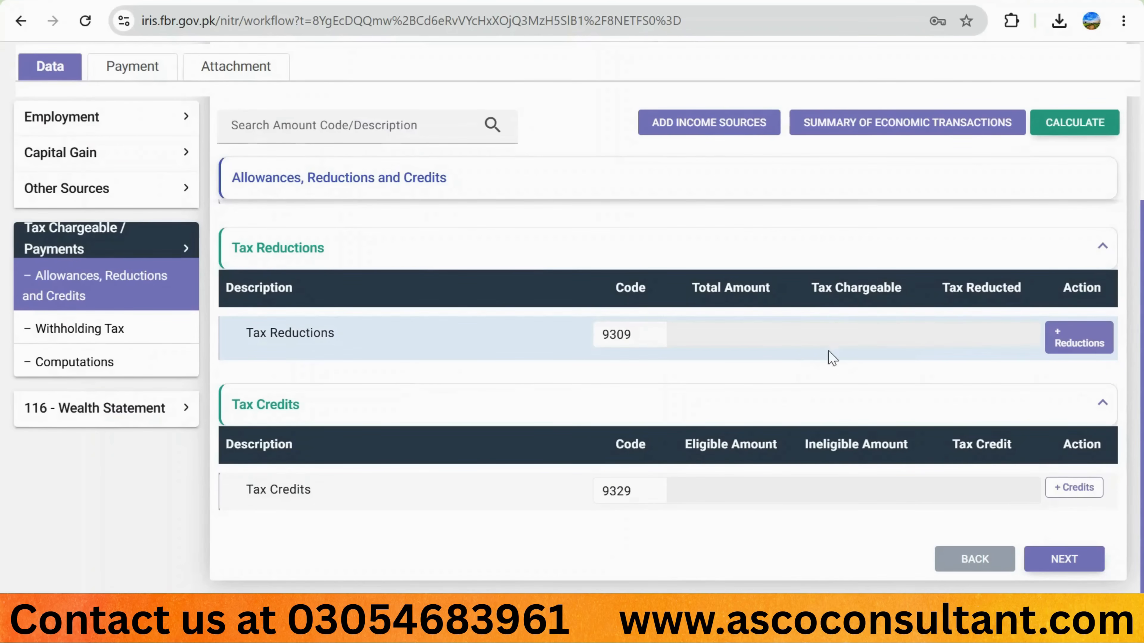
click(1077, 347)
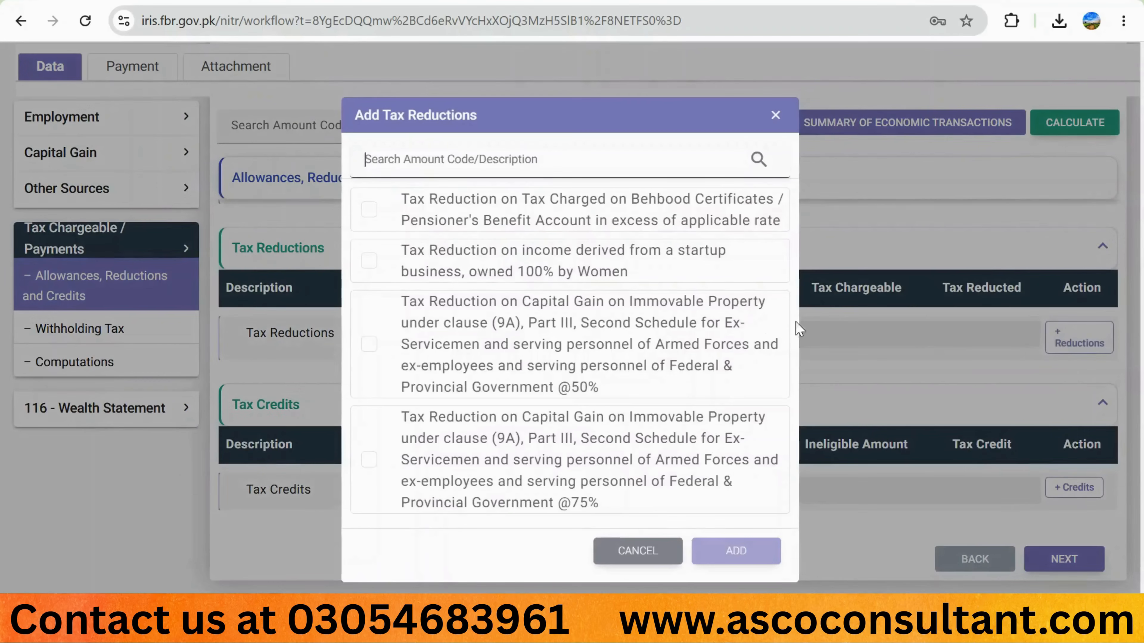
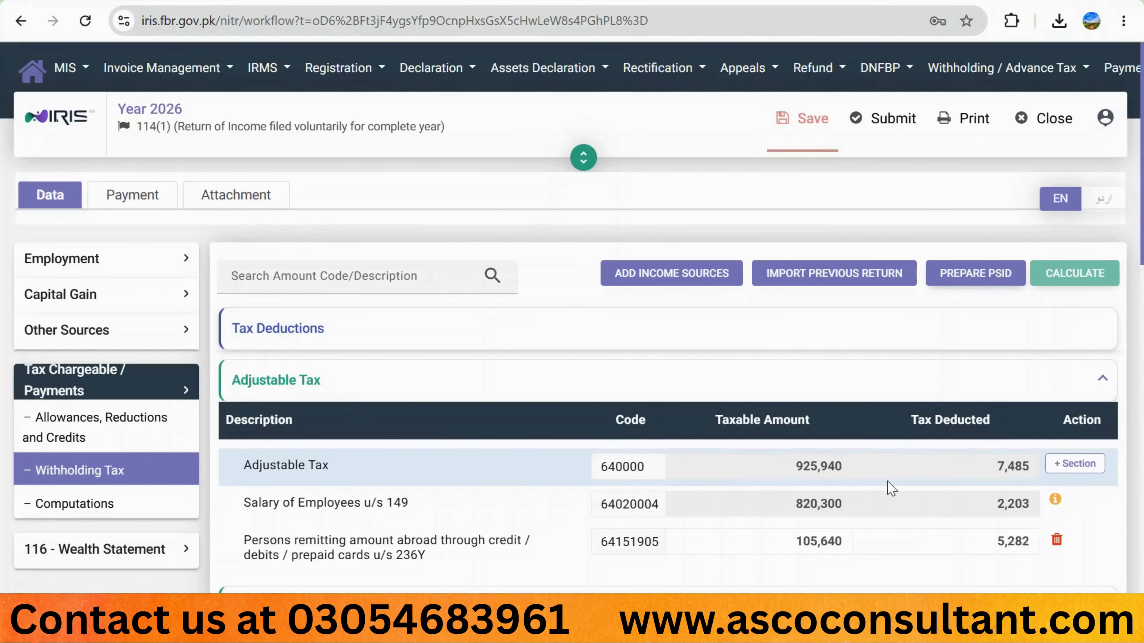
Open the Add Adjustable Tax list from the Adjustable Tax row and scroll down to the u/s 234 and 236 items.
click(1075, 467)
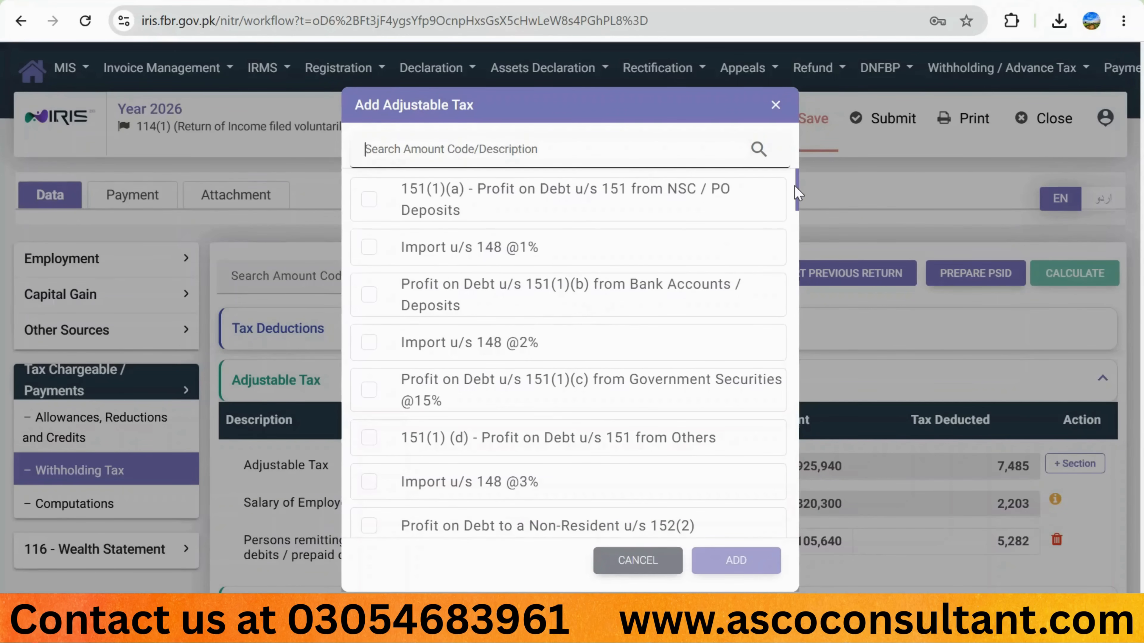
drag(795, 198, 794, 256)
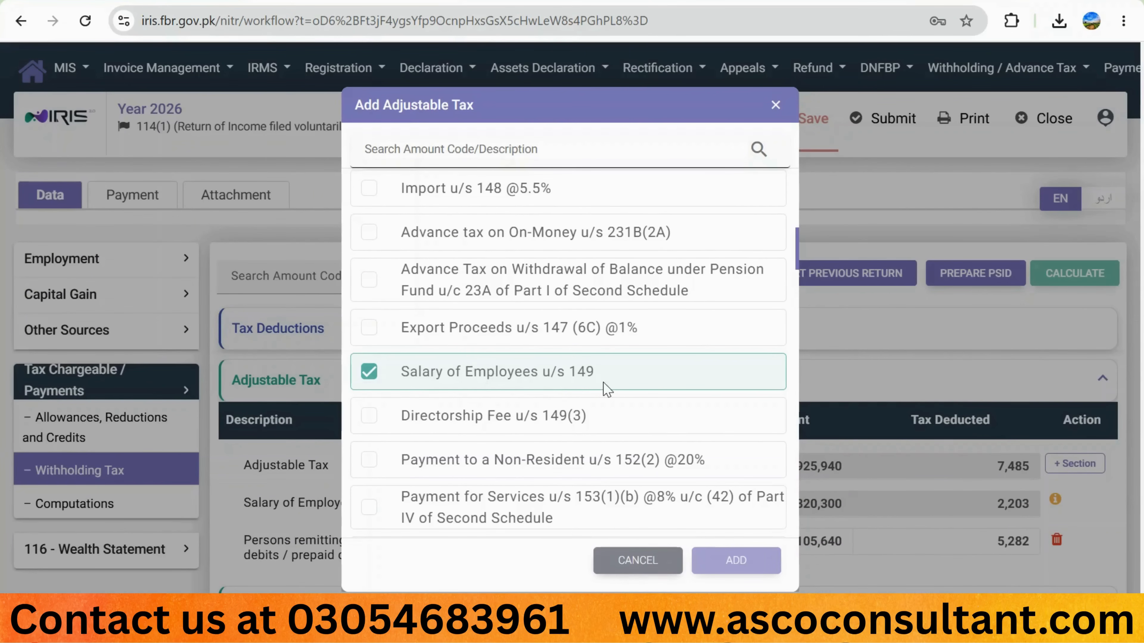
scroll(606, 388, down, 4)
scroll(604, 388, down, 1)
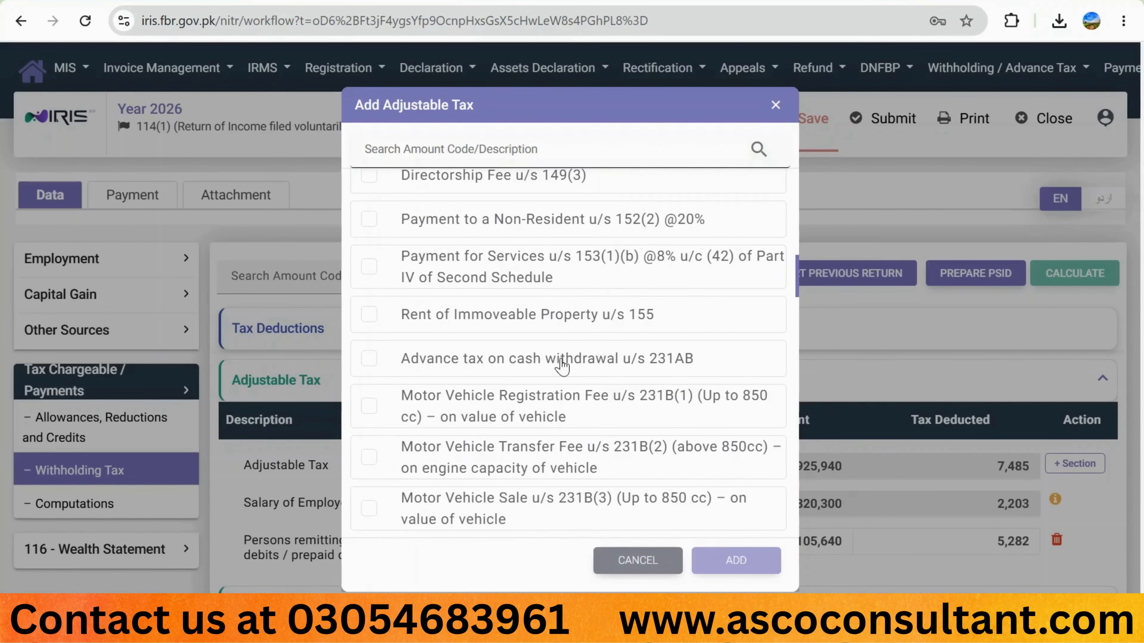
scroll(566, 366, down, 1)
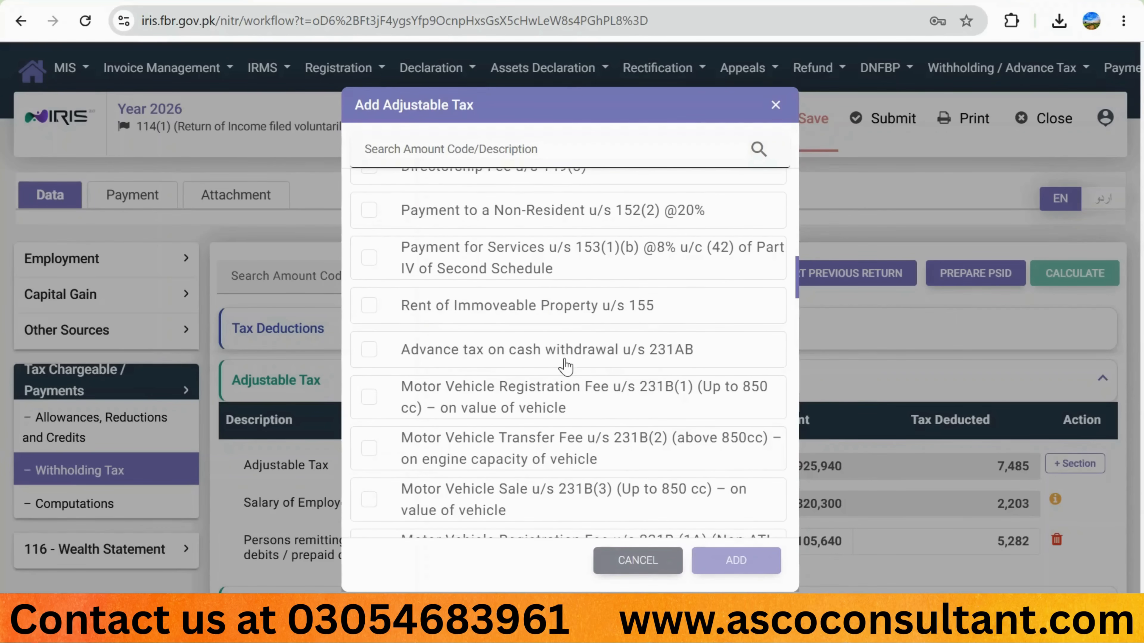
scroll(566, 367, up, 1)
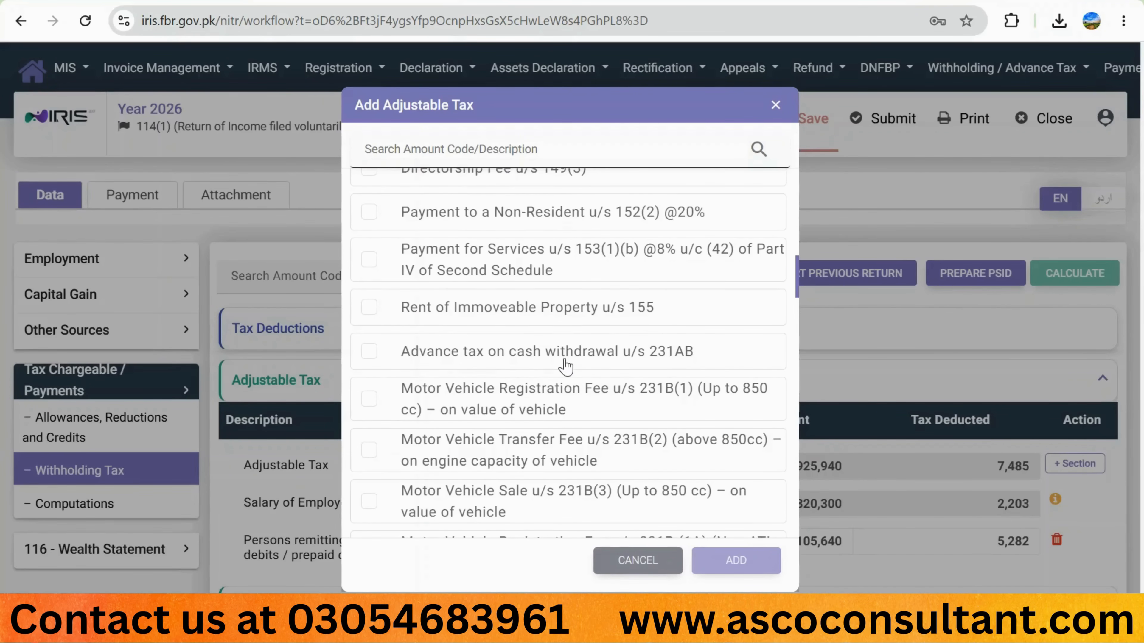
scroll(565, 366, down, 3)
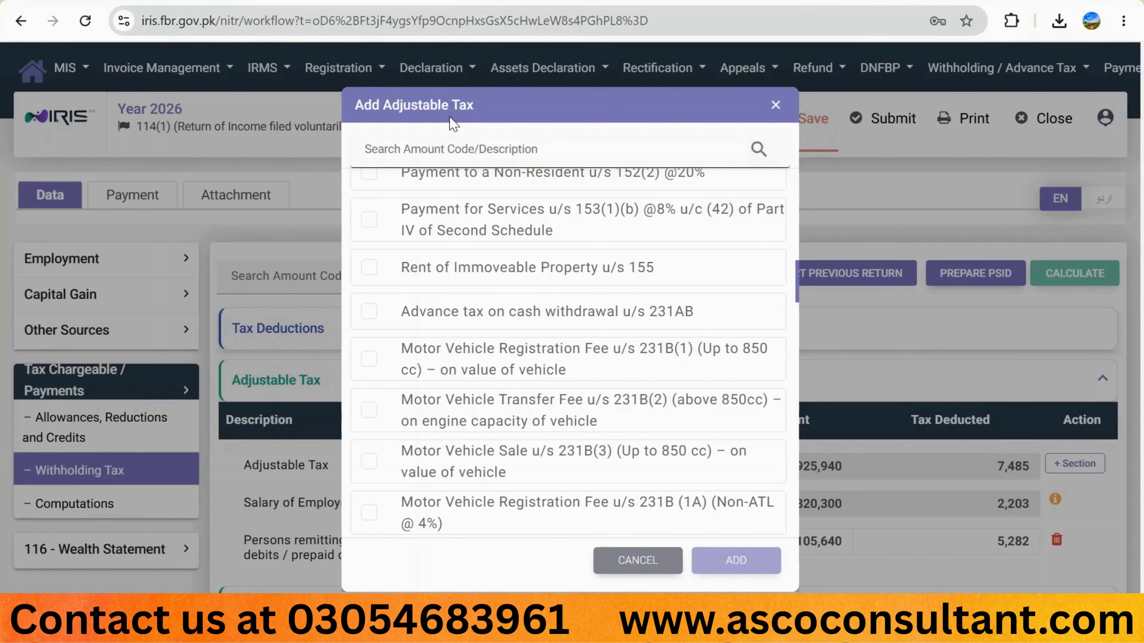
scroll(721, 295, down, 2)
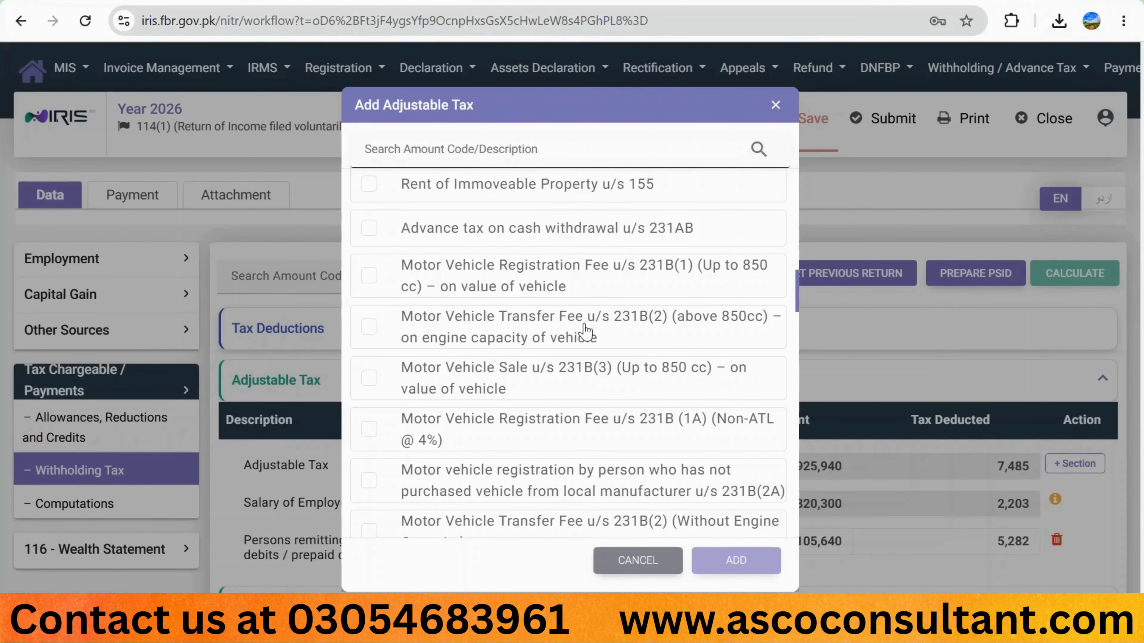
scroll(612, 376, down, 3)
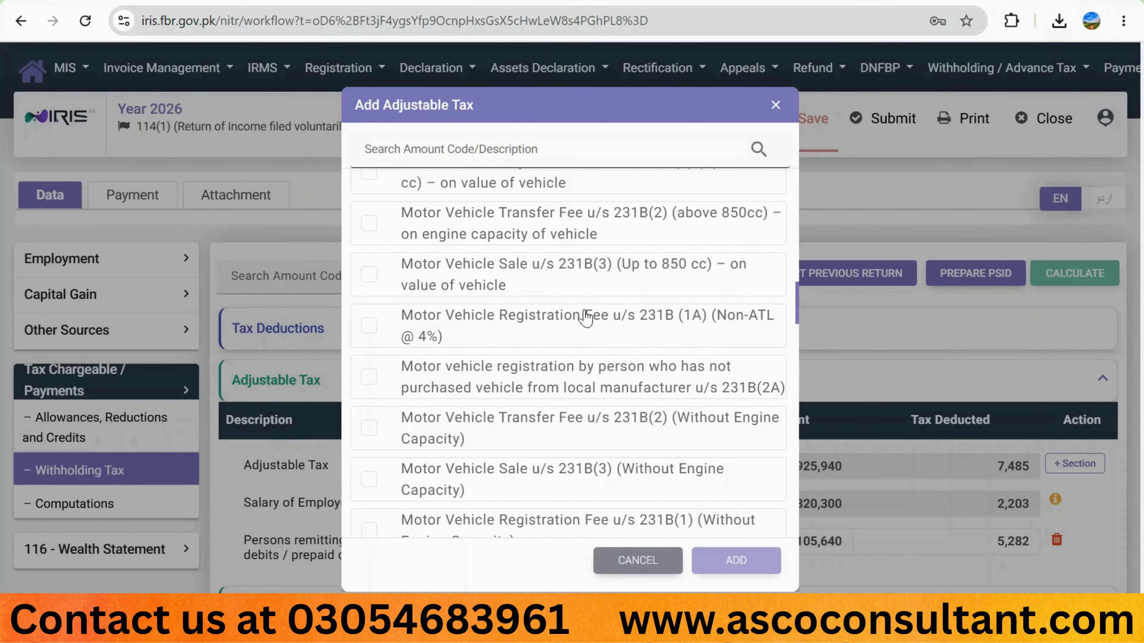
scroll(585, 318, down, 2)
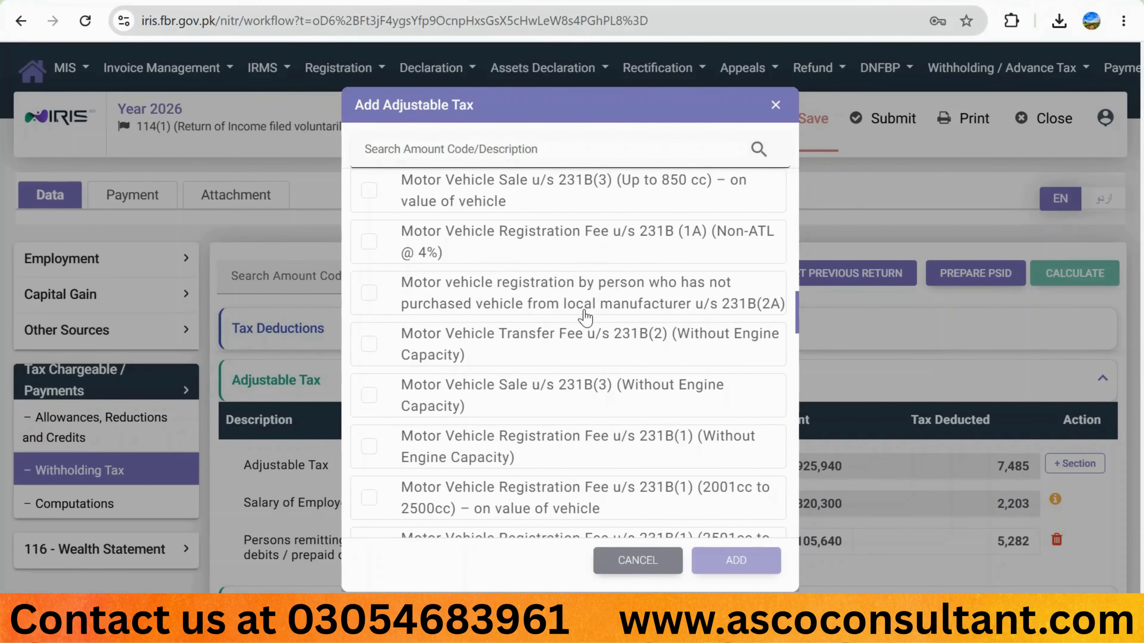
scroll(589, 340, down, 5)
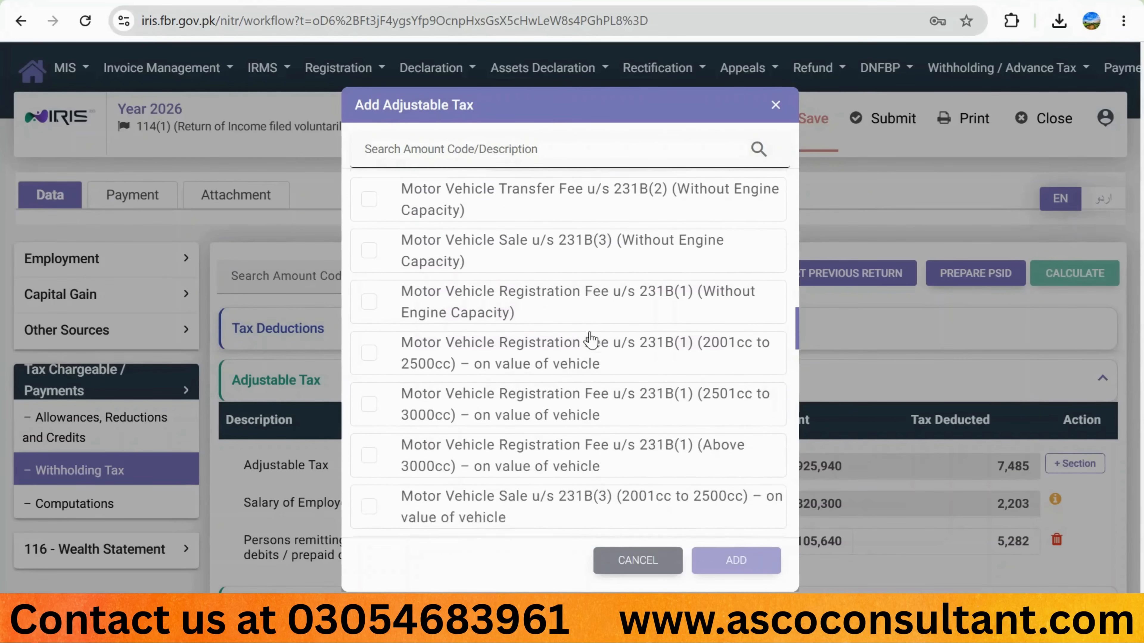
scroll(590, 340, down, 7)
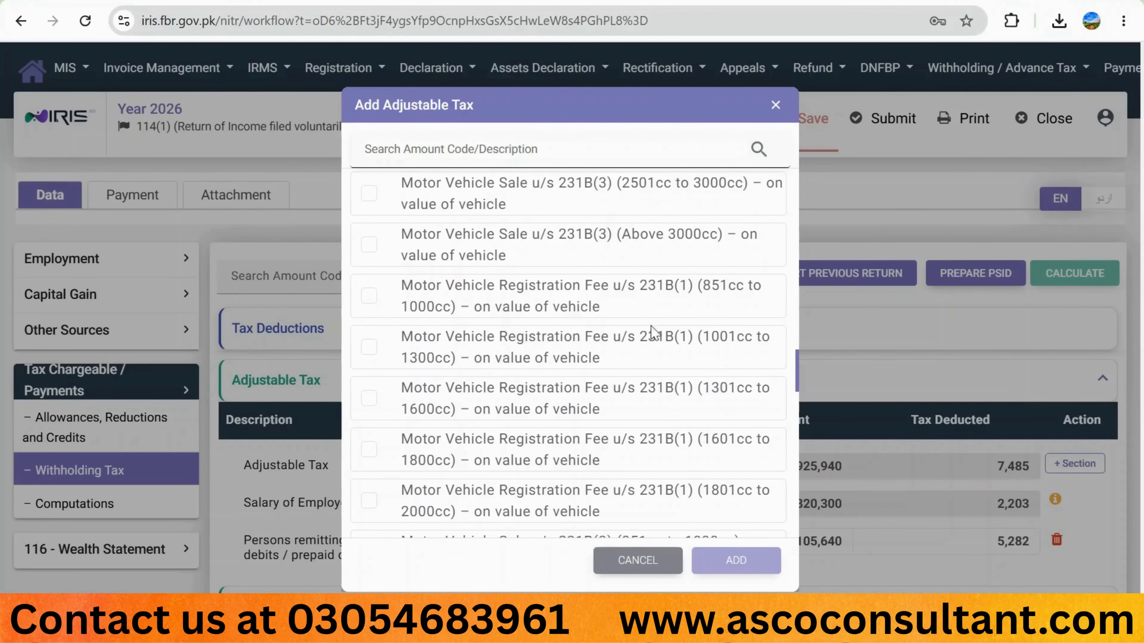
scroll(581, 392, down, 10)
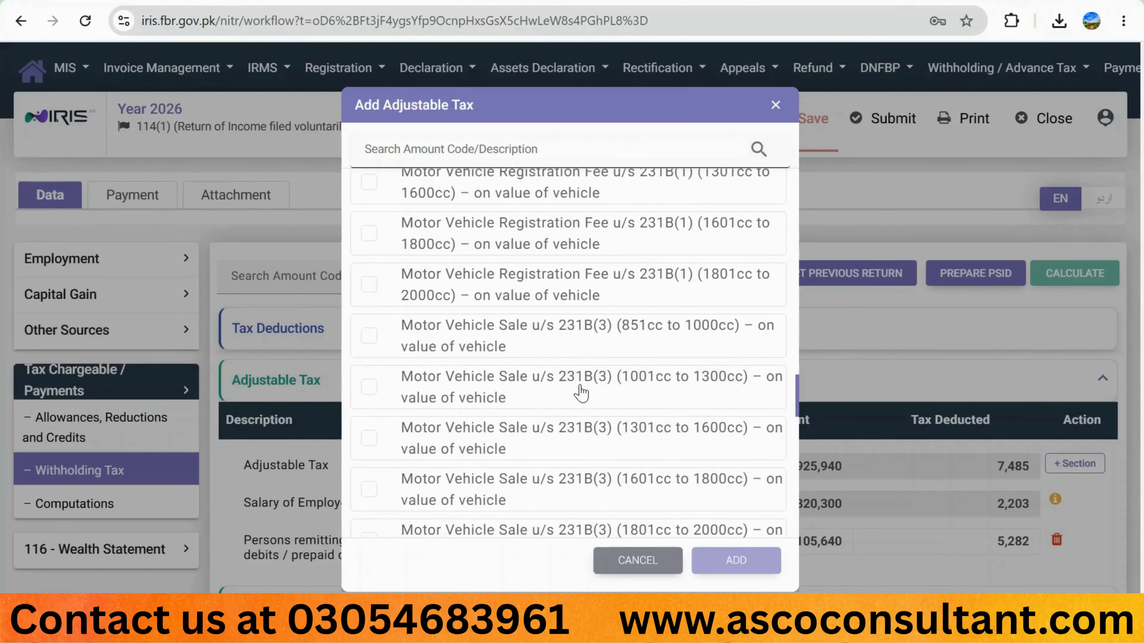
scroll(584, 392, down, 3)
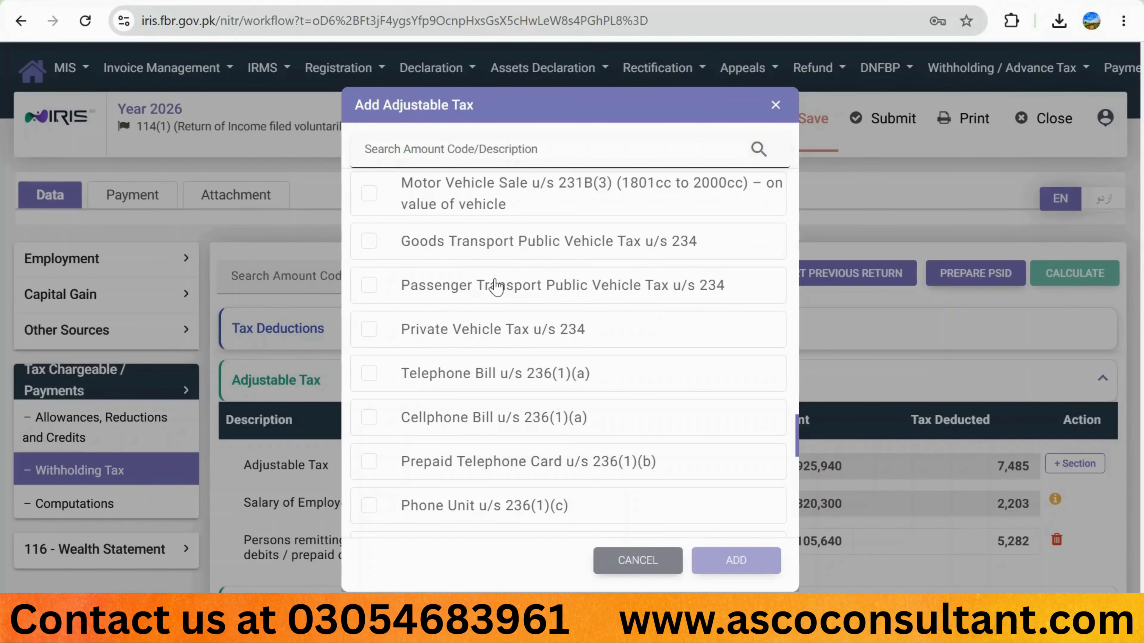
scroll(418, 320, down, 2)
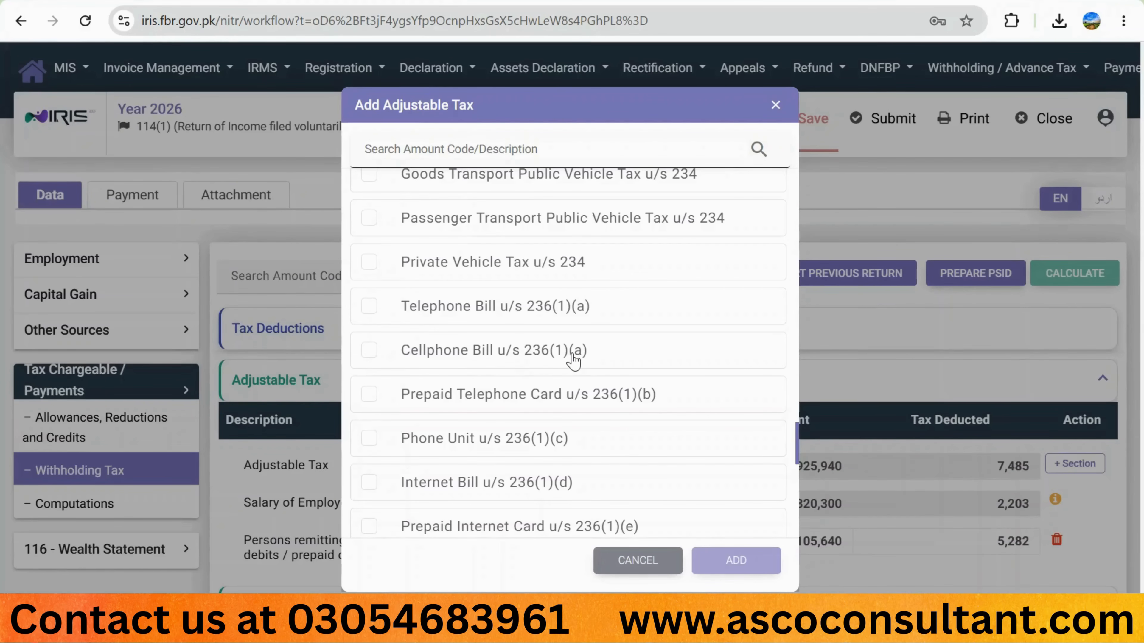
Tick Cellphone Bill u/s 236(1)(a) and Private Vehicle Tax u/s 234, then add both to the table.
click(369, 350)
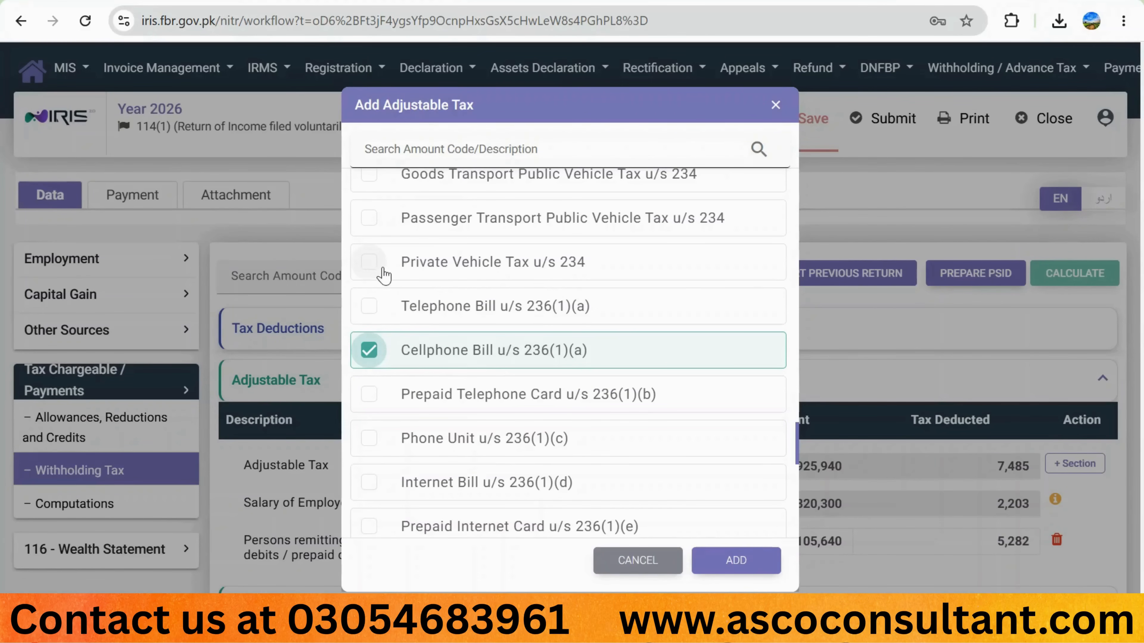
click(372, 272)
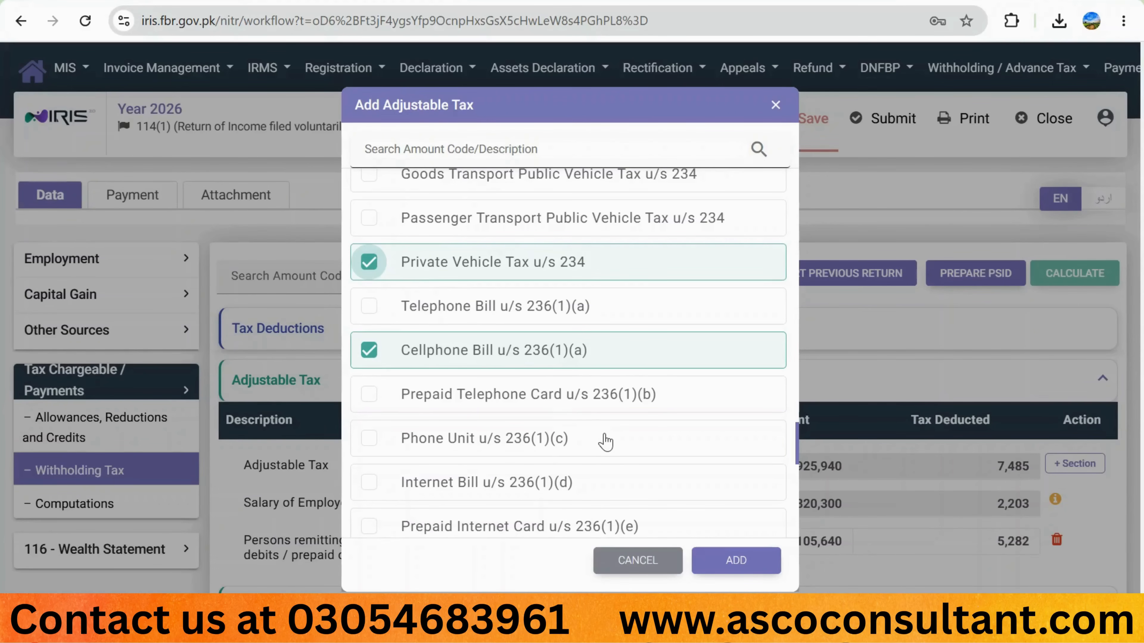
scroll(605, 439, down, 3)
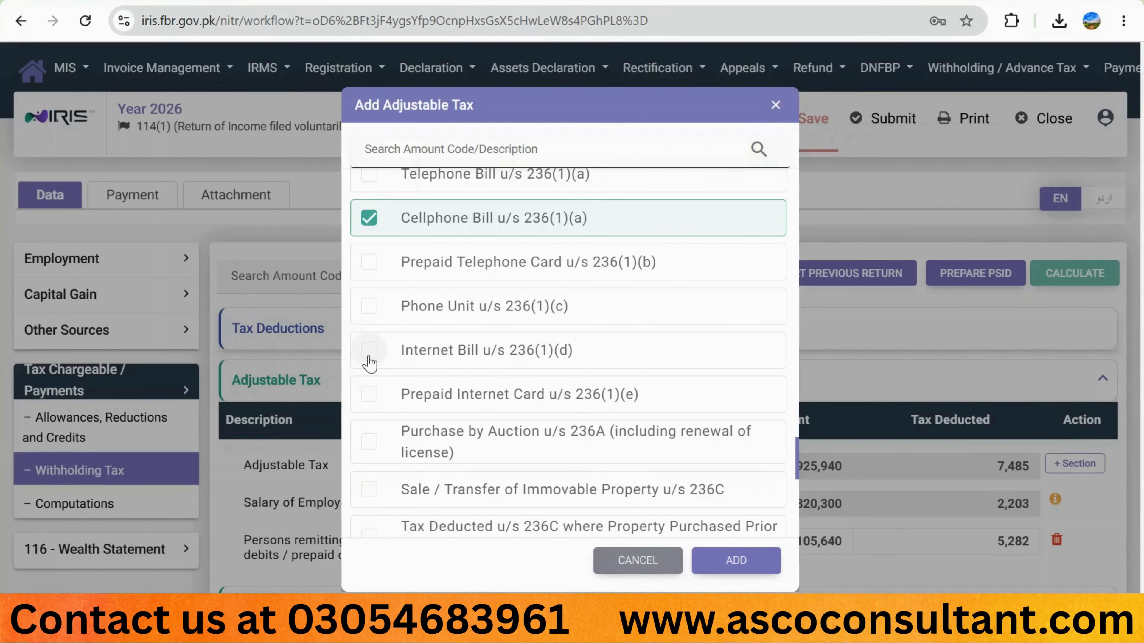
scroll(540, 432, down, 3)
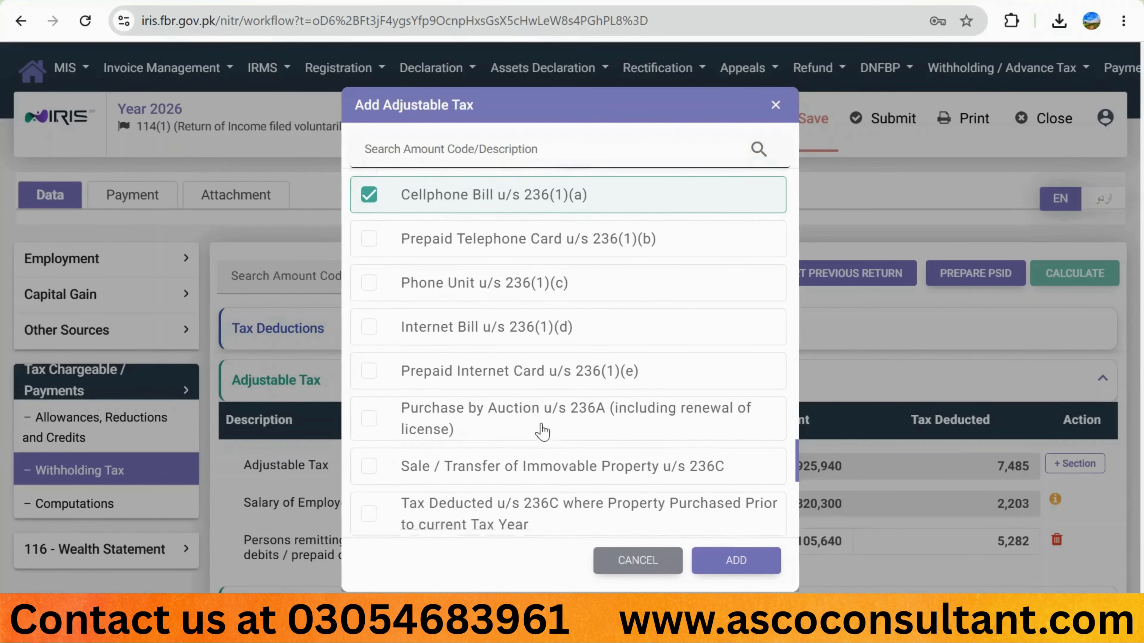
scroll(543, 432, down, 1)
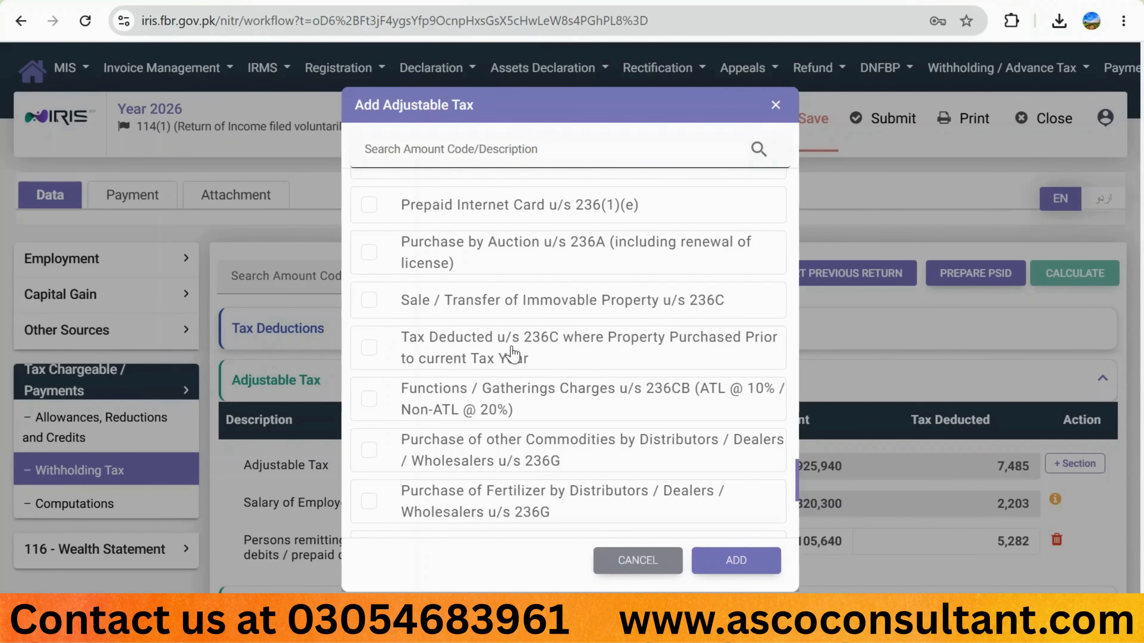
scroll(512, 353, down, 1)
scroll(513, 354, down, 5)
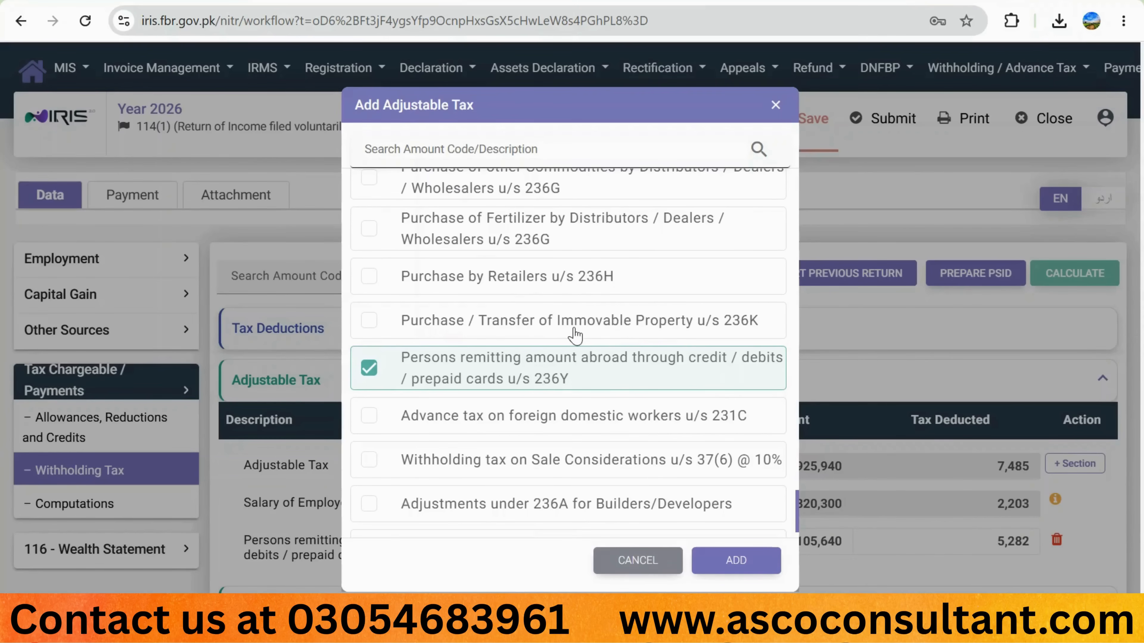
scroll(576, 335, down, 1)
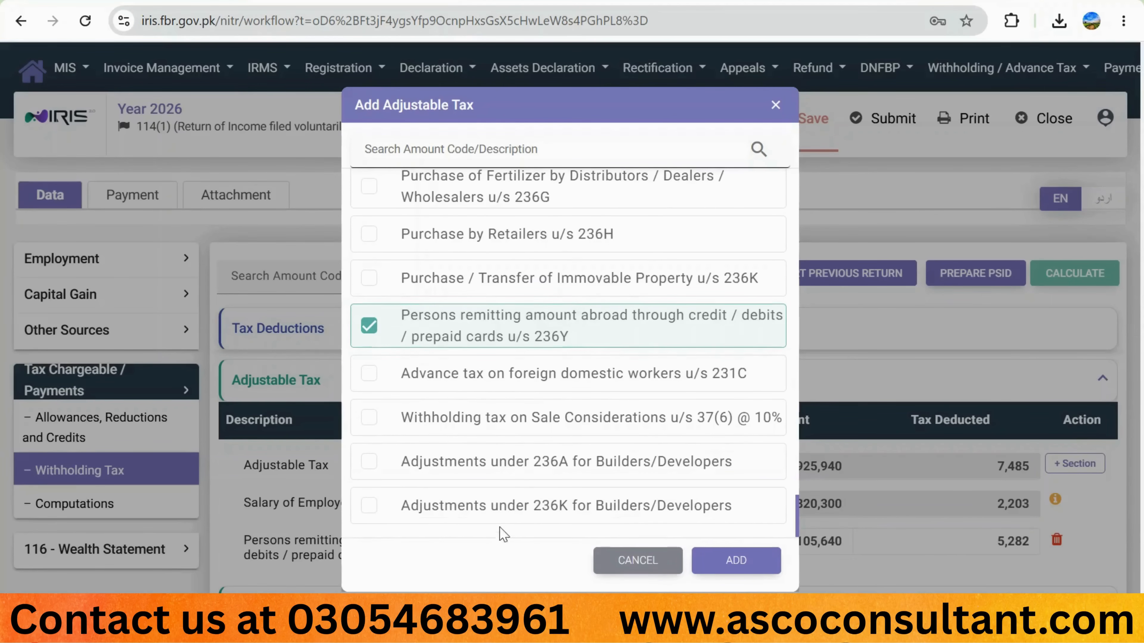
scroll(573, 271, up, 5)
scroll(573, 272, up, 5)
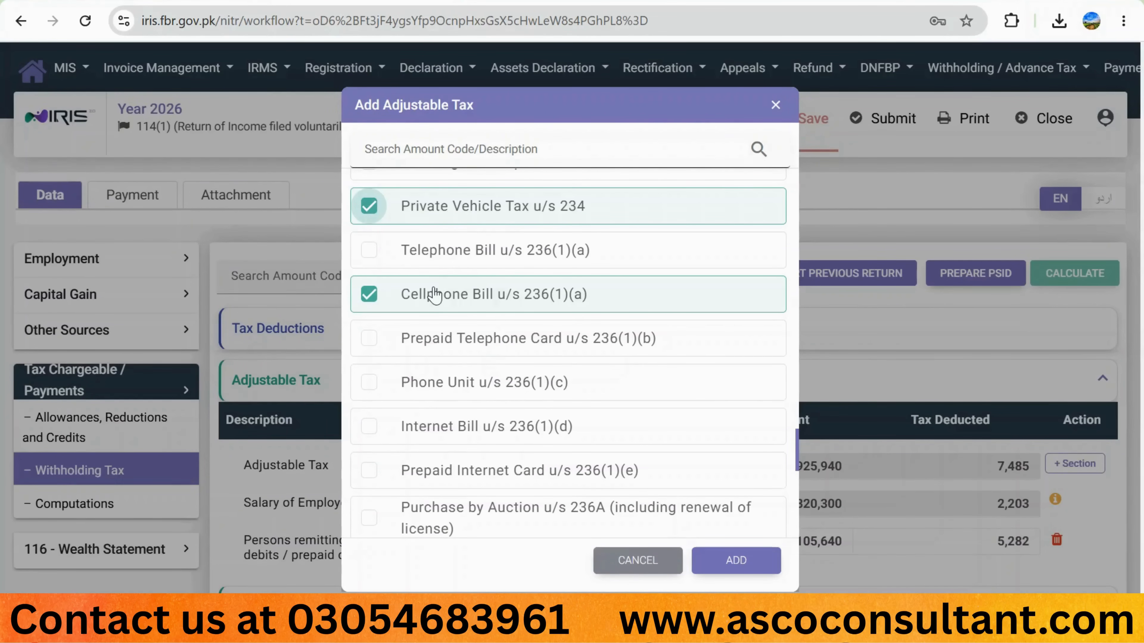
click(733, 561)
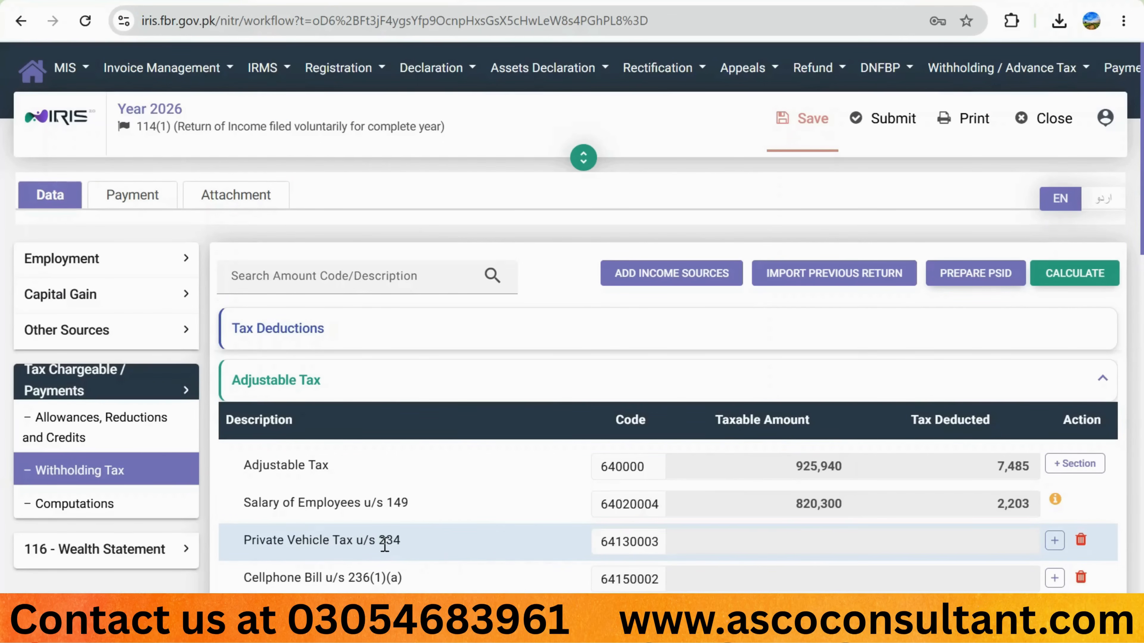
Open the Motor Vehicle form for the Private Vehicle Tax u/s 234 row.
click(1054, 546)
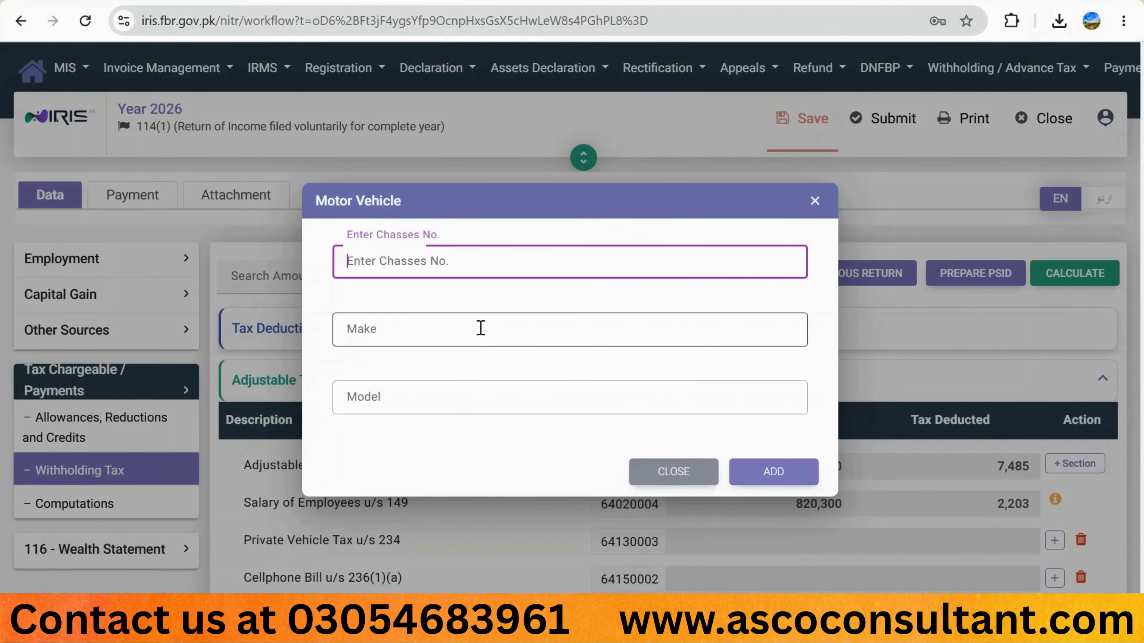
Add a vehicle with make '1298-cc, city, honda' and model '2025'.
click(379, 335)
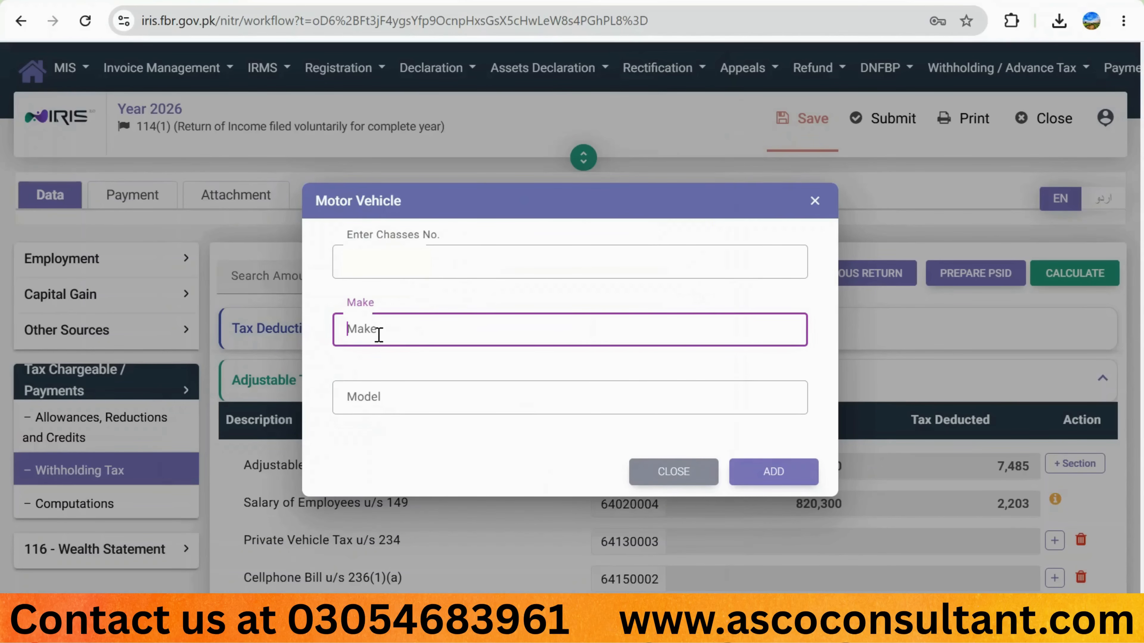
text(1298-cc, city, honda)
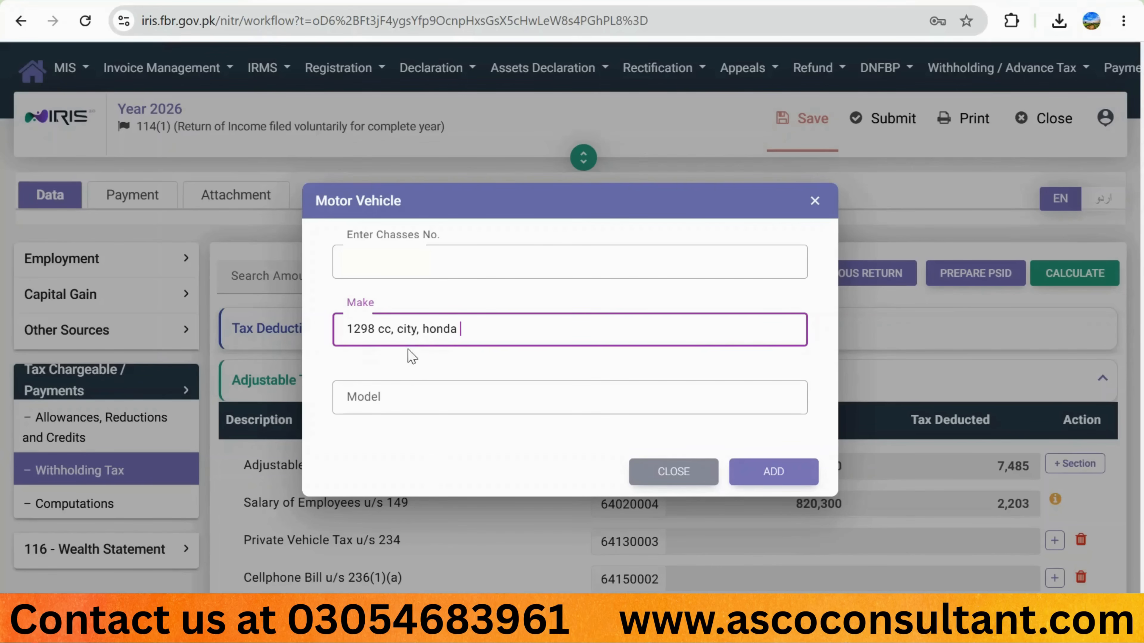
click(386, 394)
text(2025)
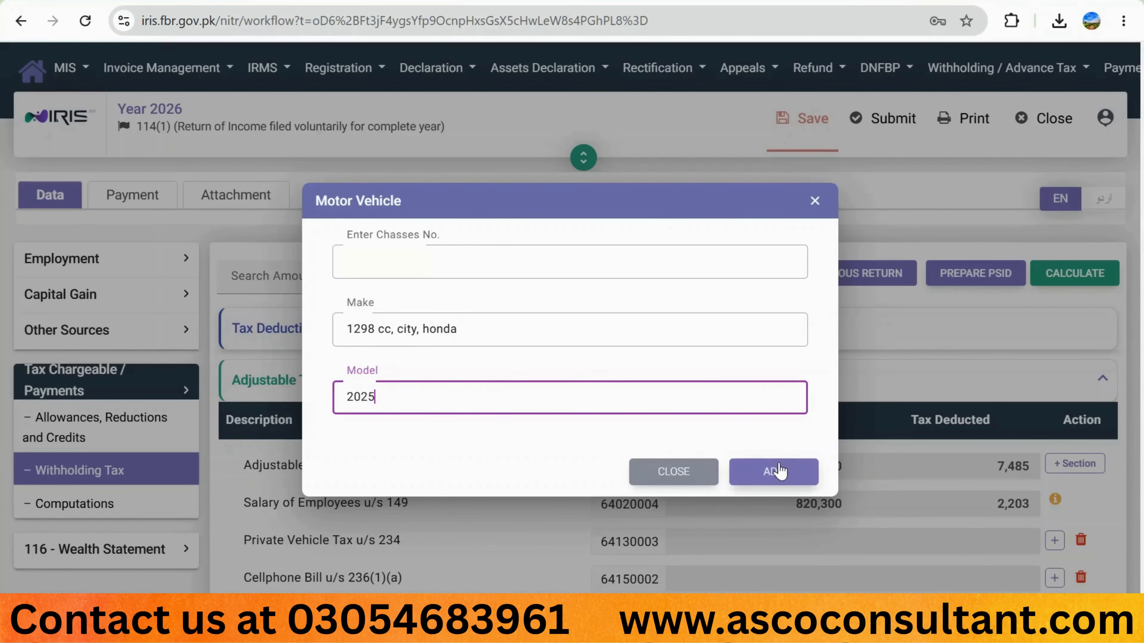
click(773, 472)
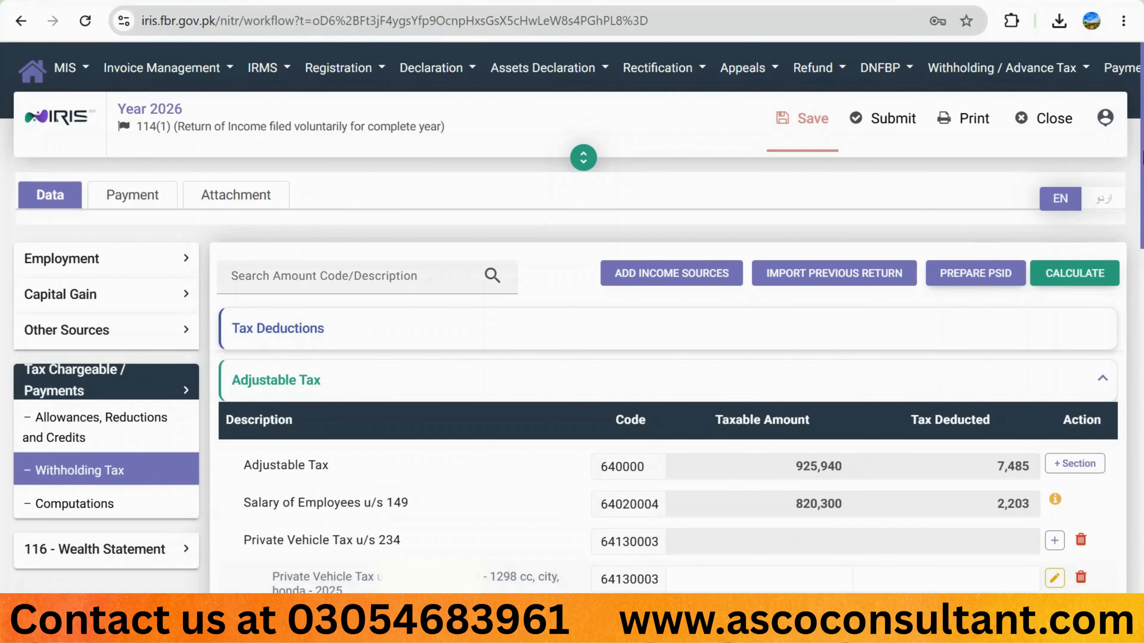
Enter taxable amount 14459 and tax deducted 1435 for the vehicle, then recalculate.
scroll(669, 361, down, 3)
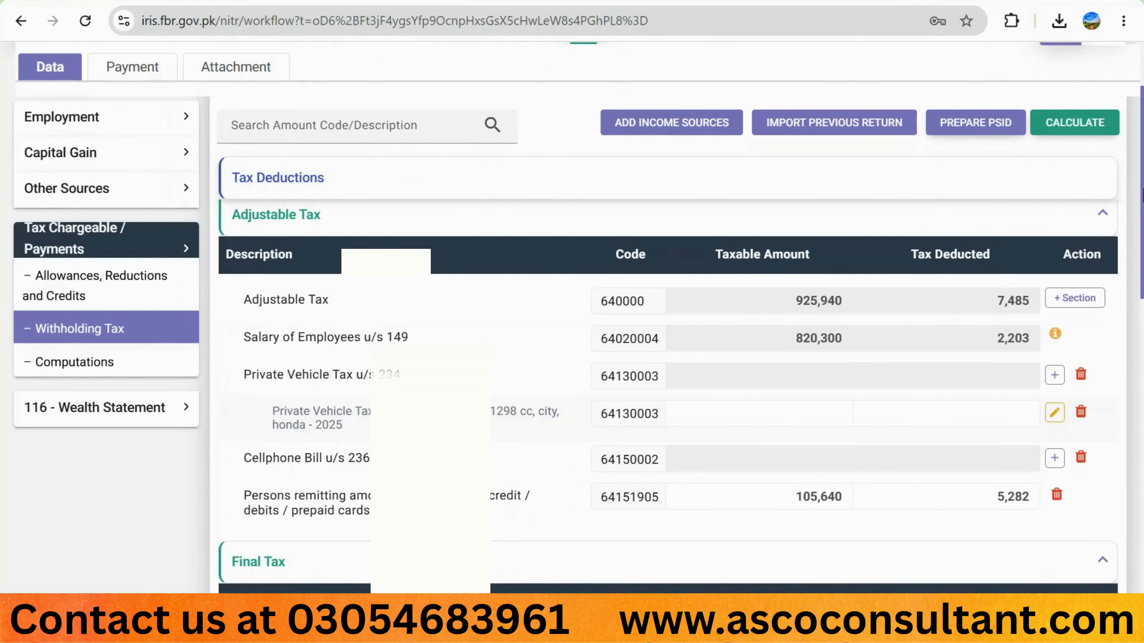
click(733, 415)
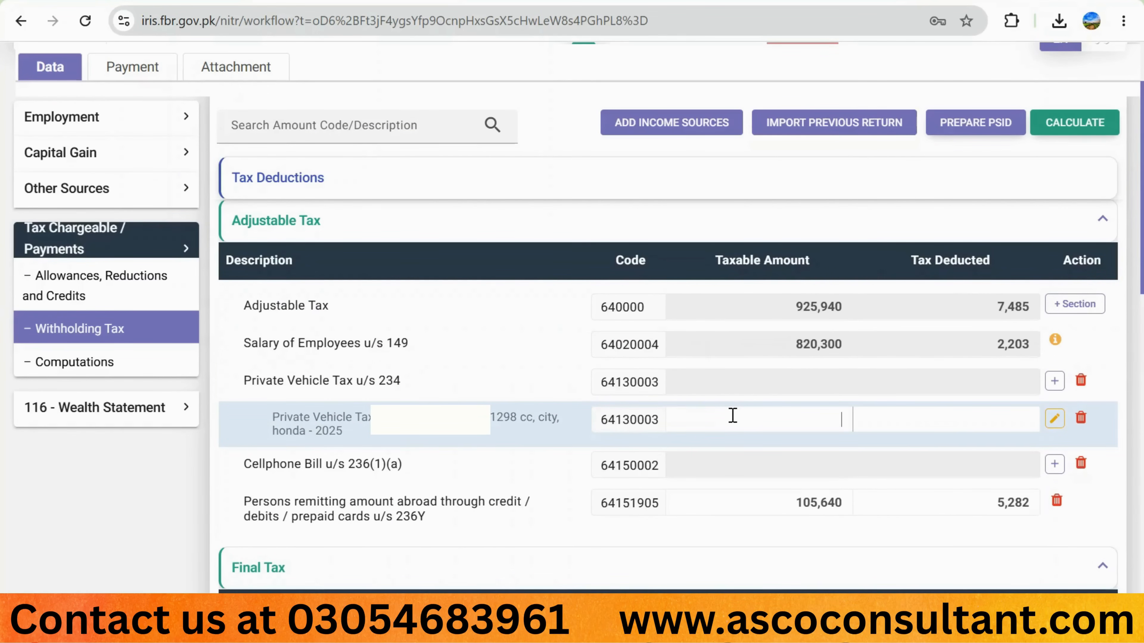
text(14459)
click(905, 413)
text(1435)
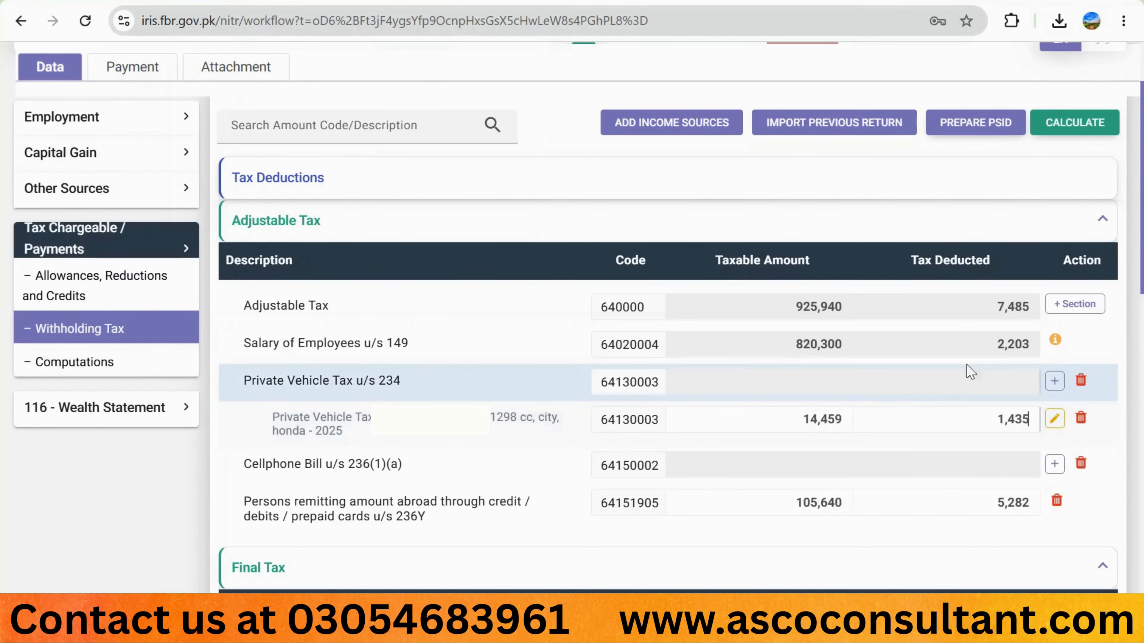
click(1084, 131)
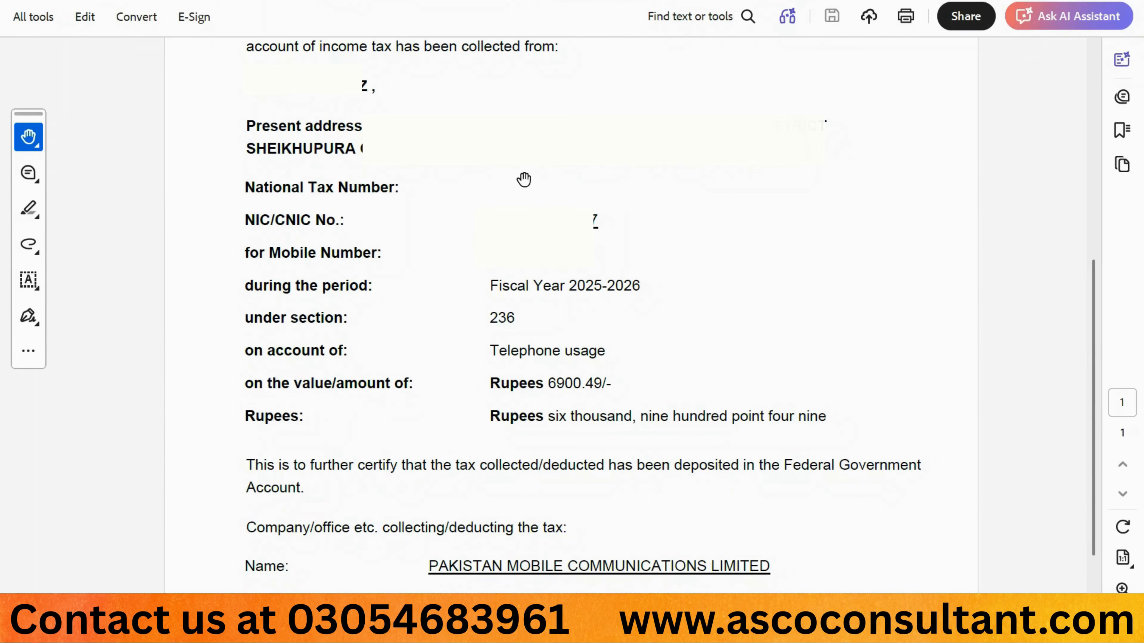
Read the certificate's Rupees 6900.49 usage and 1023.51 tax, then go back to the IRIS return.
scroll(444, 246, up, 1)
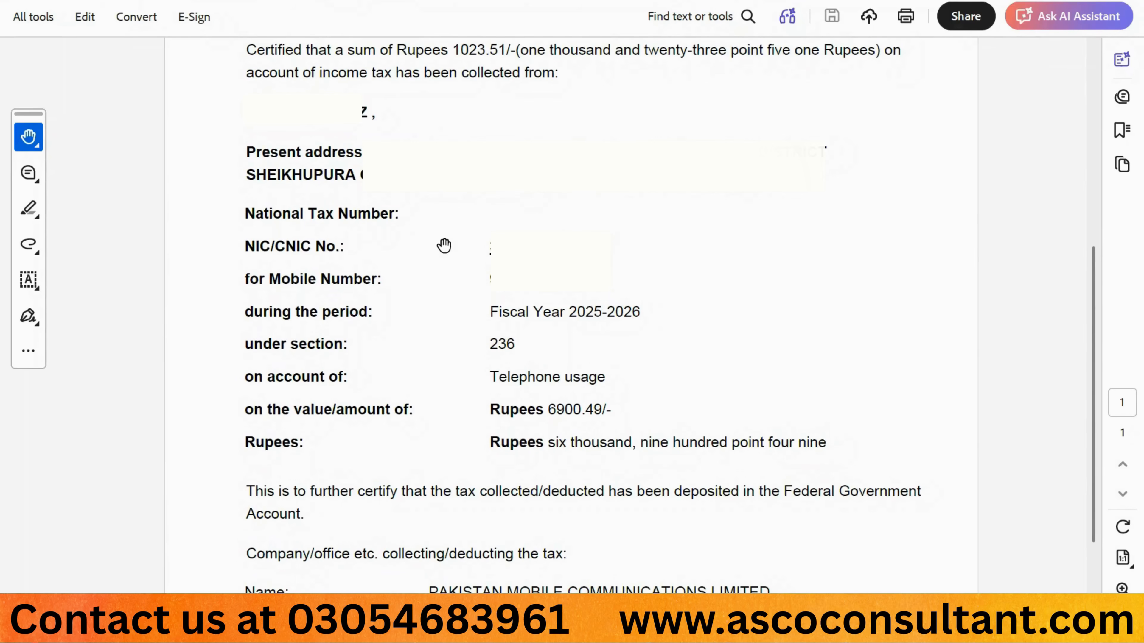
scroll(463, 356, down, 6)
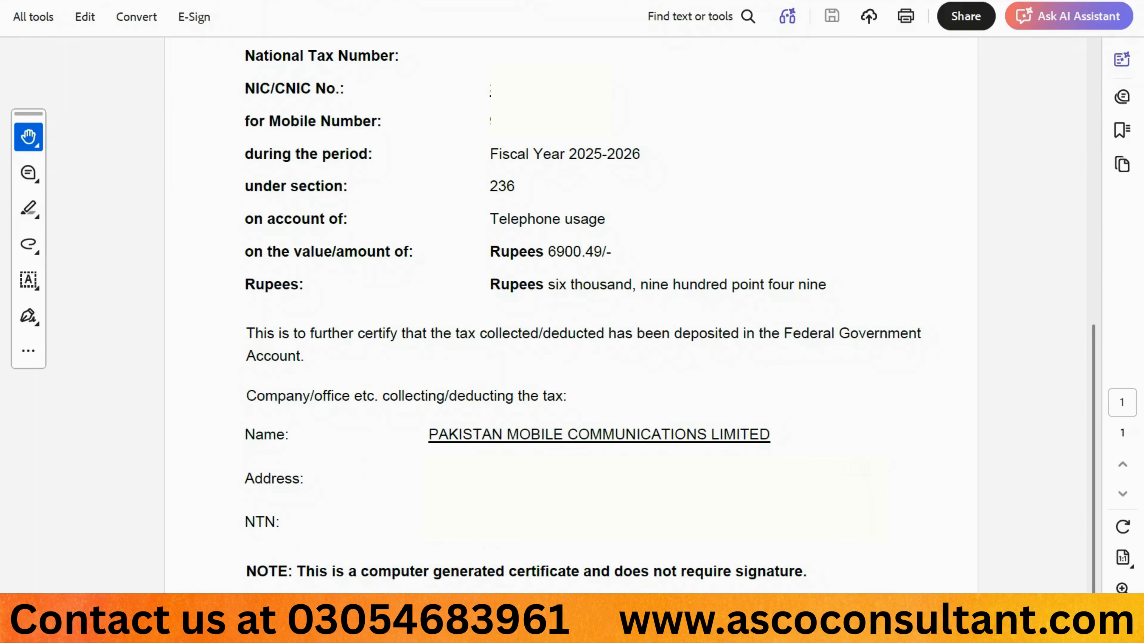
click(624, 605)
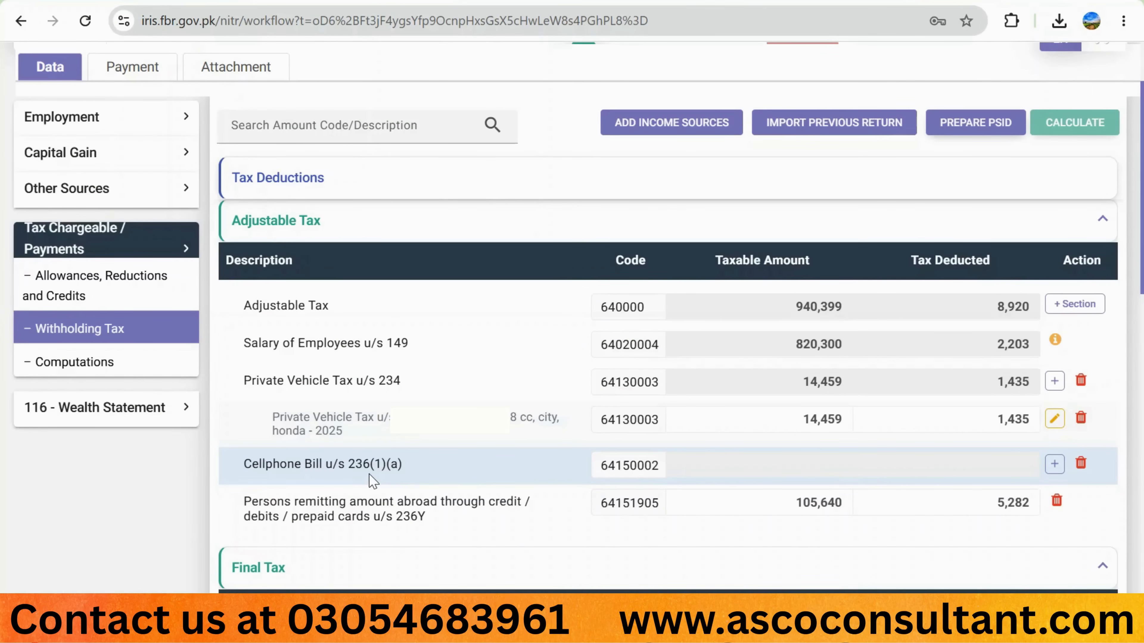
Add a Cellphone Bill utility entry with the mobile number as reference and contents 'Cellphone, Mobilink'.
click(1055, 465)
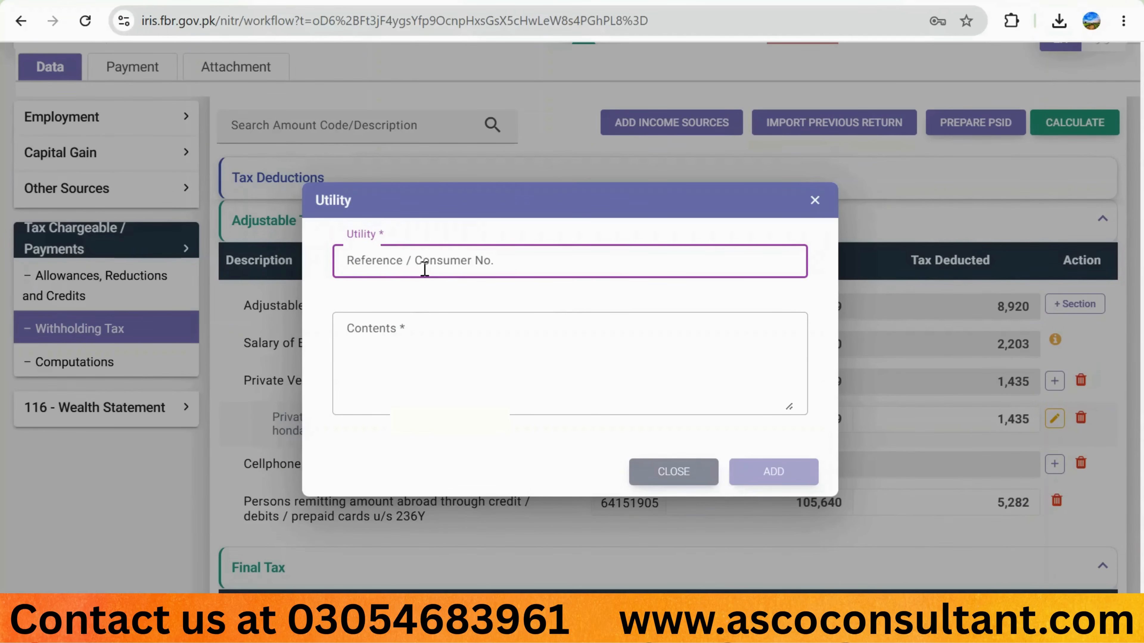
text(030)
key(Tab)
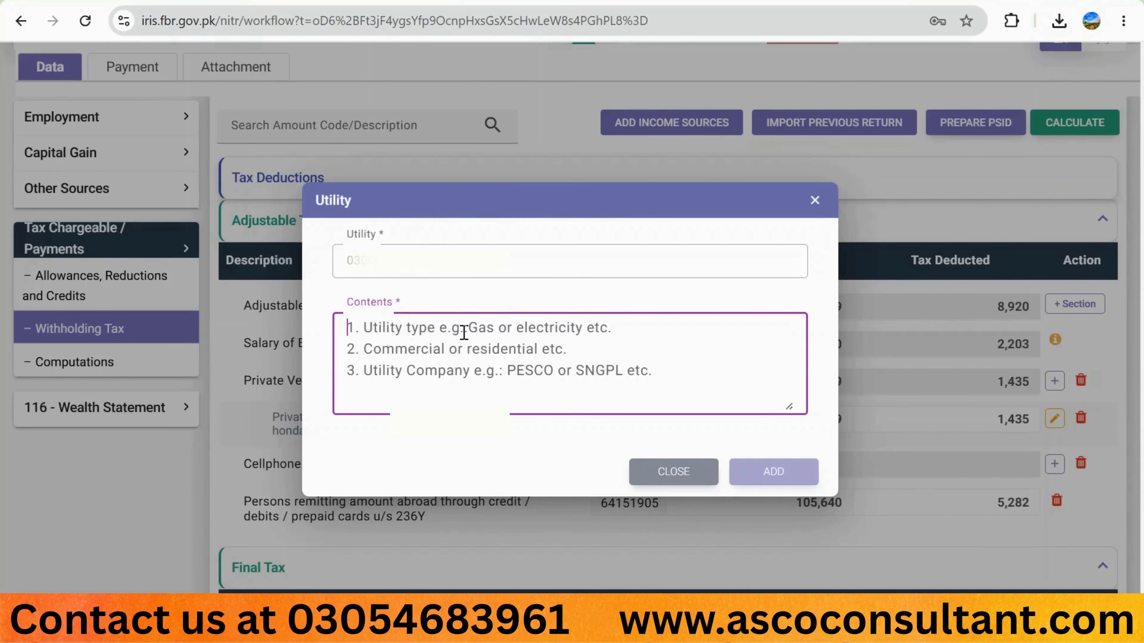
text(C)
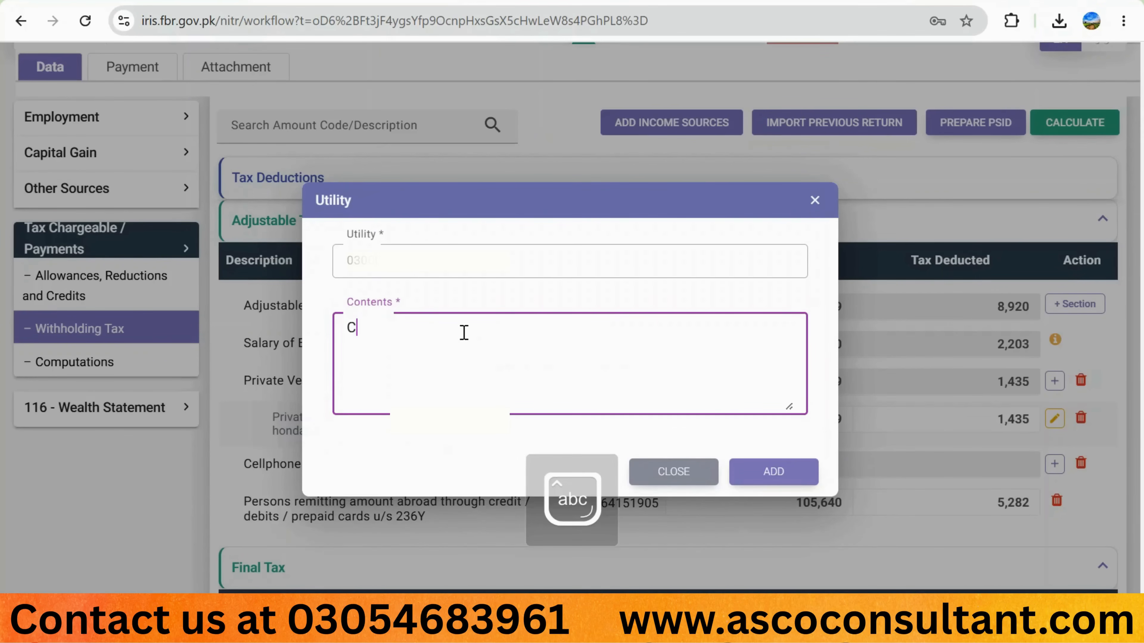
text(ellphone, )
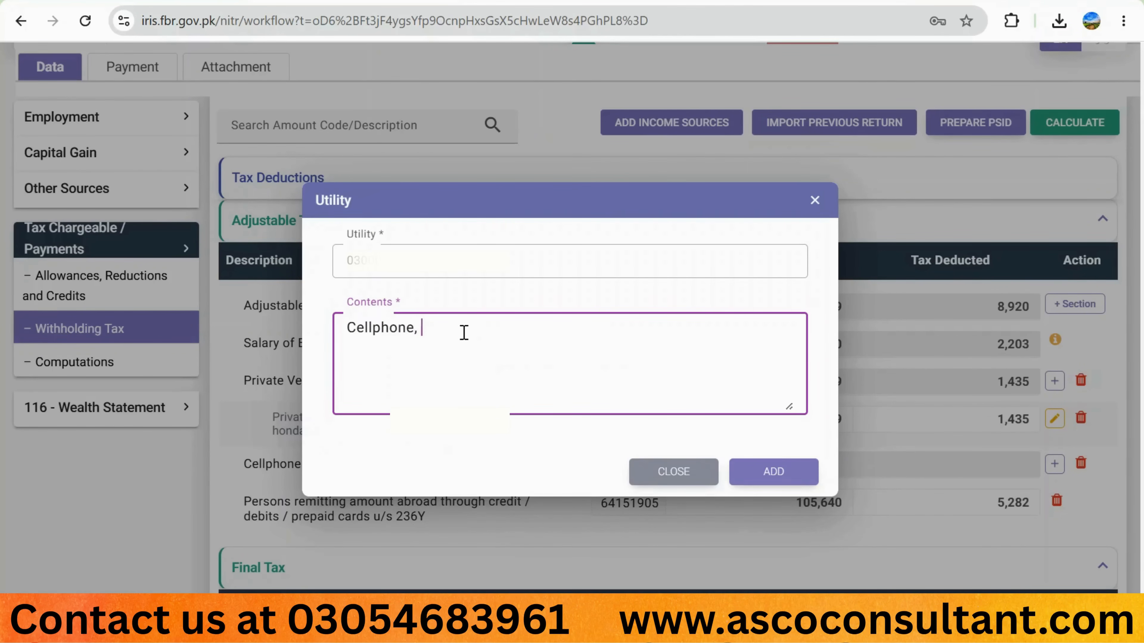
text(M)
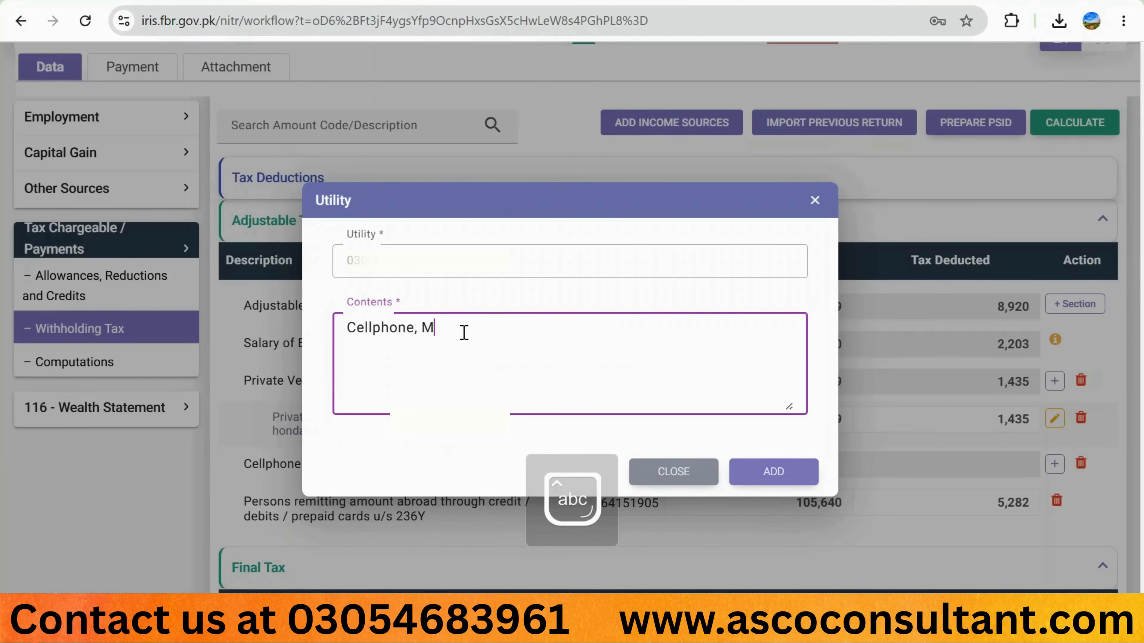
text(obilink)
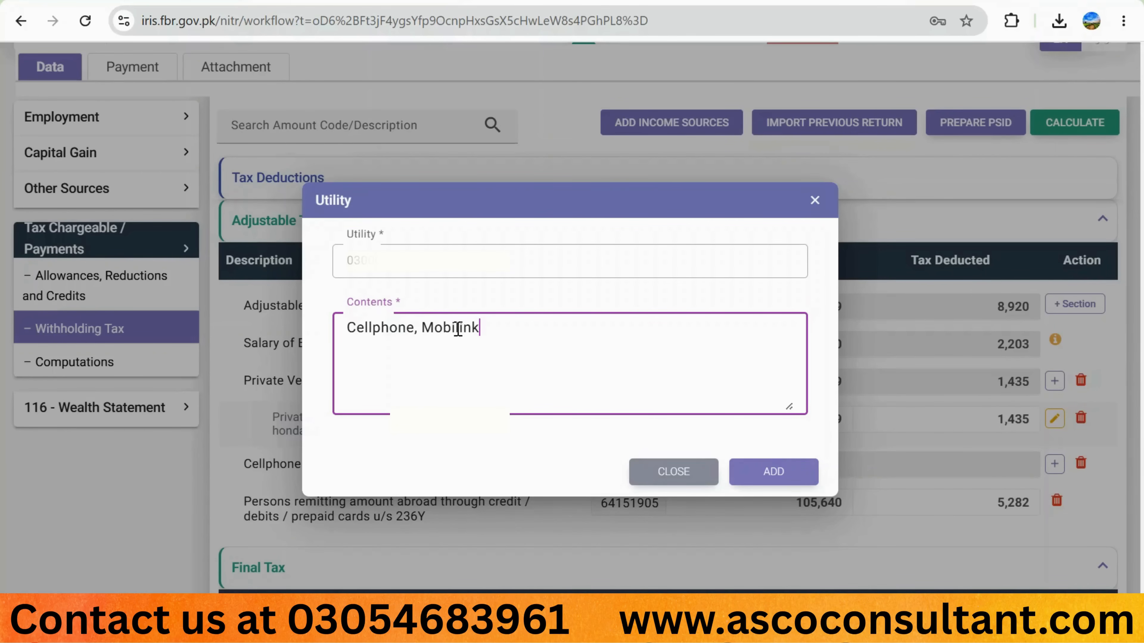
click(768, 471)
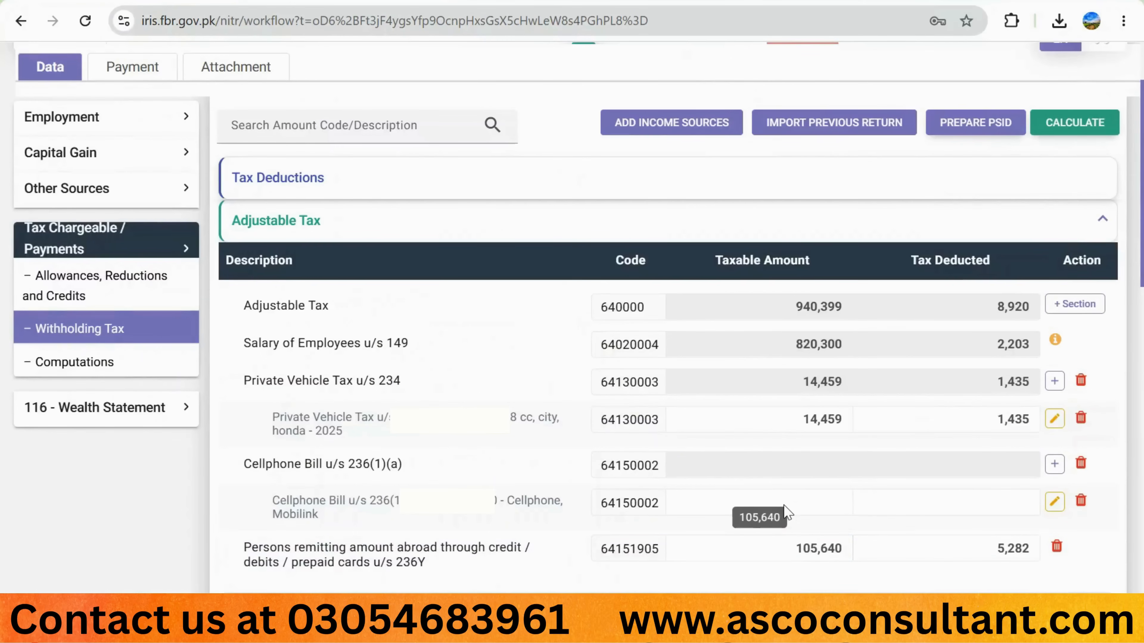
Enter taxable amount 6900 and tax deducted 1,023 for the cellphone entry, then recalculate.
click(814, 503)
text(6900)
key(Tab)
text(1,023)
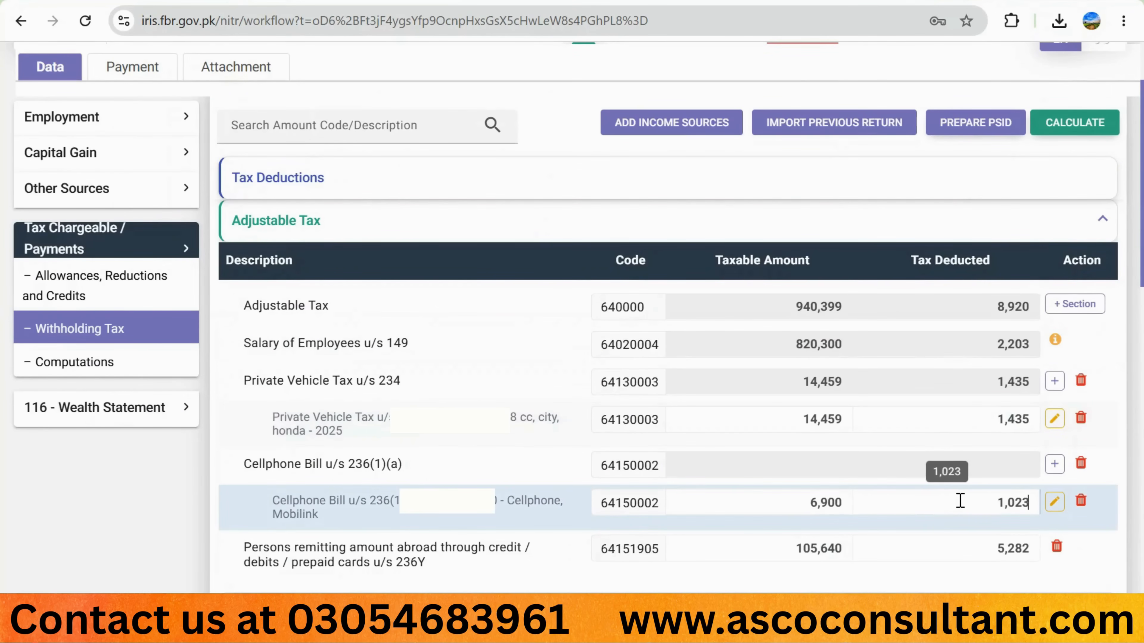
click(1083, 124)
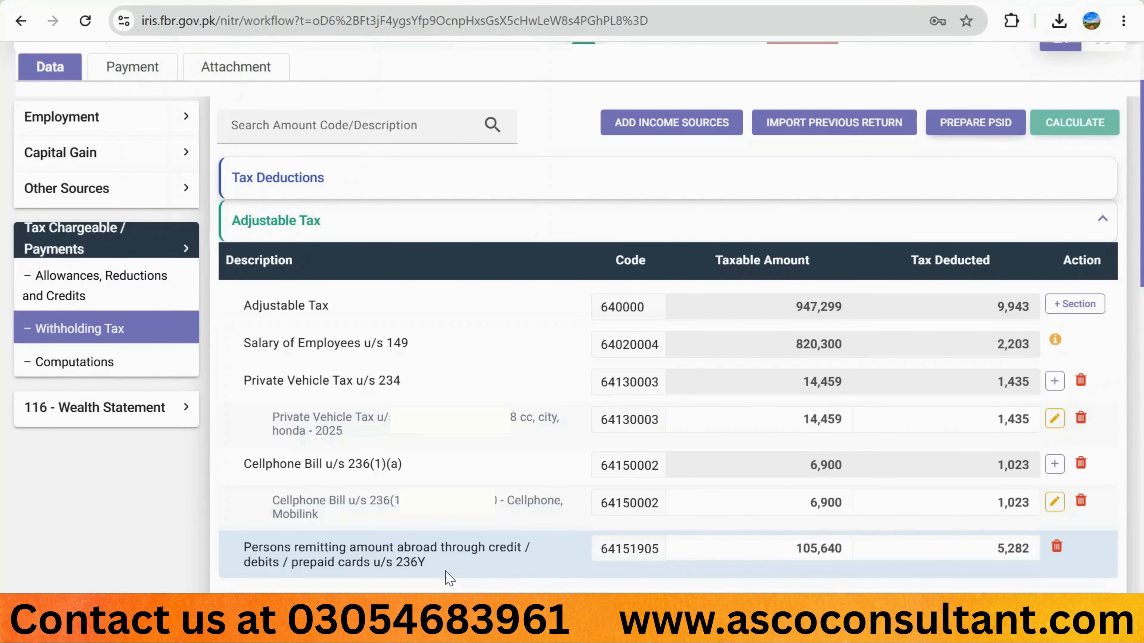
Select the cellphone entry's description, then scroll down to the Final Tax profit on debt row (36,145 / 7,229).
triple_click(309, 504)
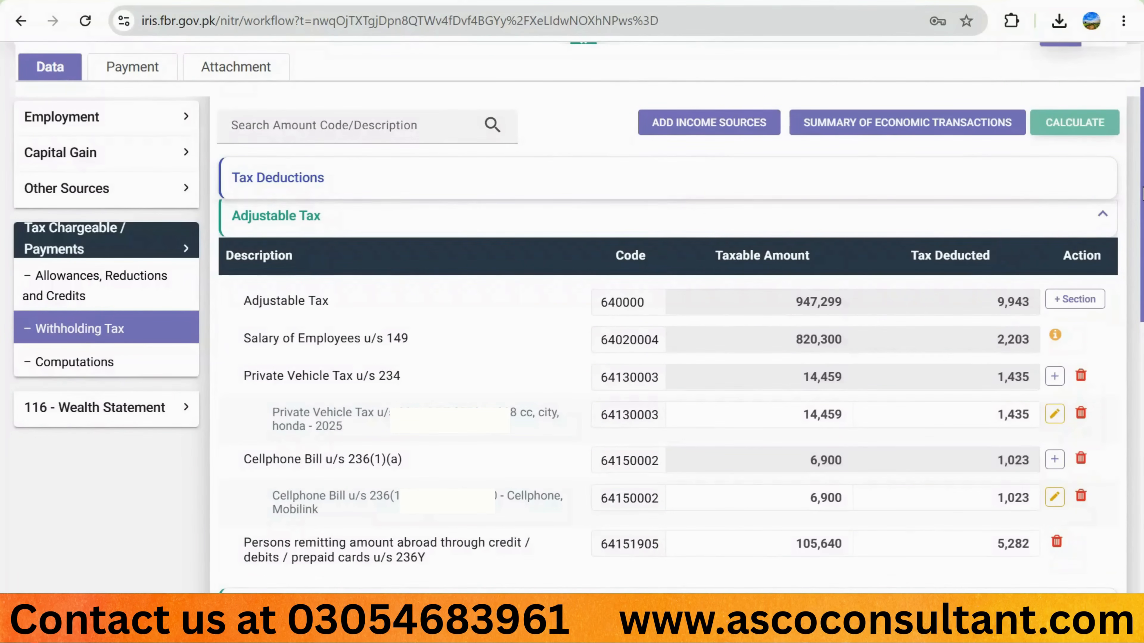
scroll(441, 236, down, 5)
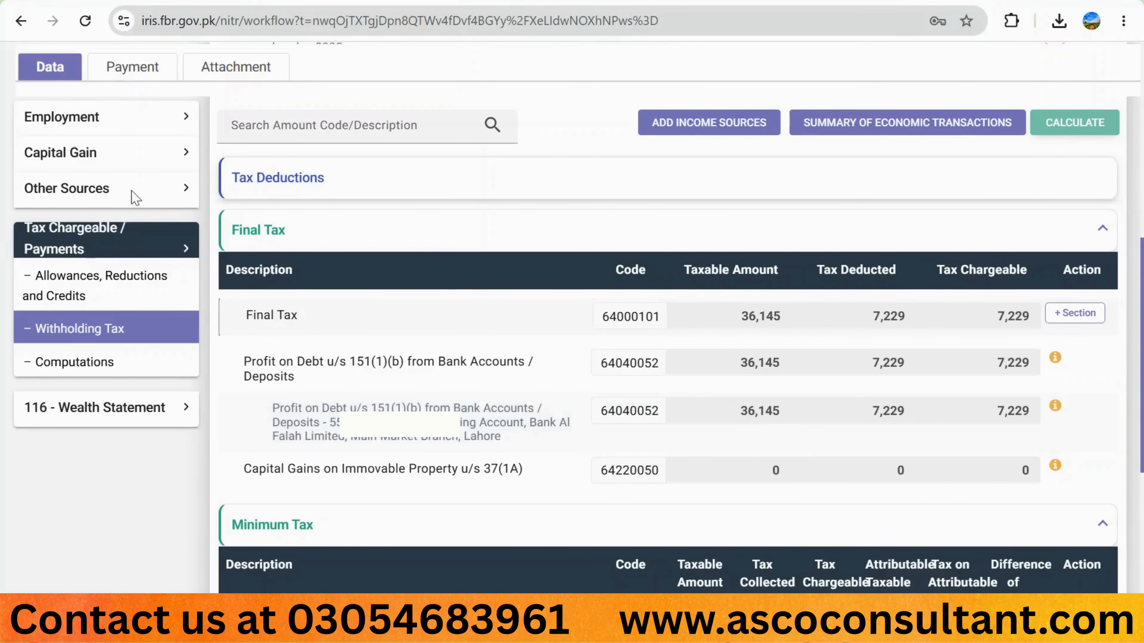
click(178, 194)
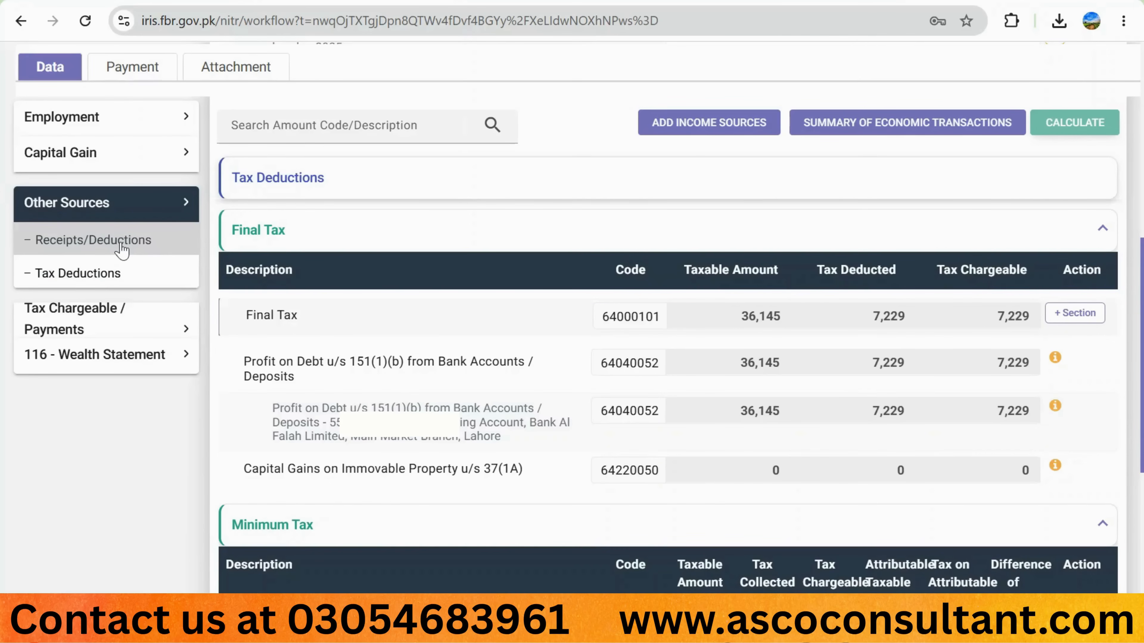
click(185, 207)
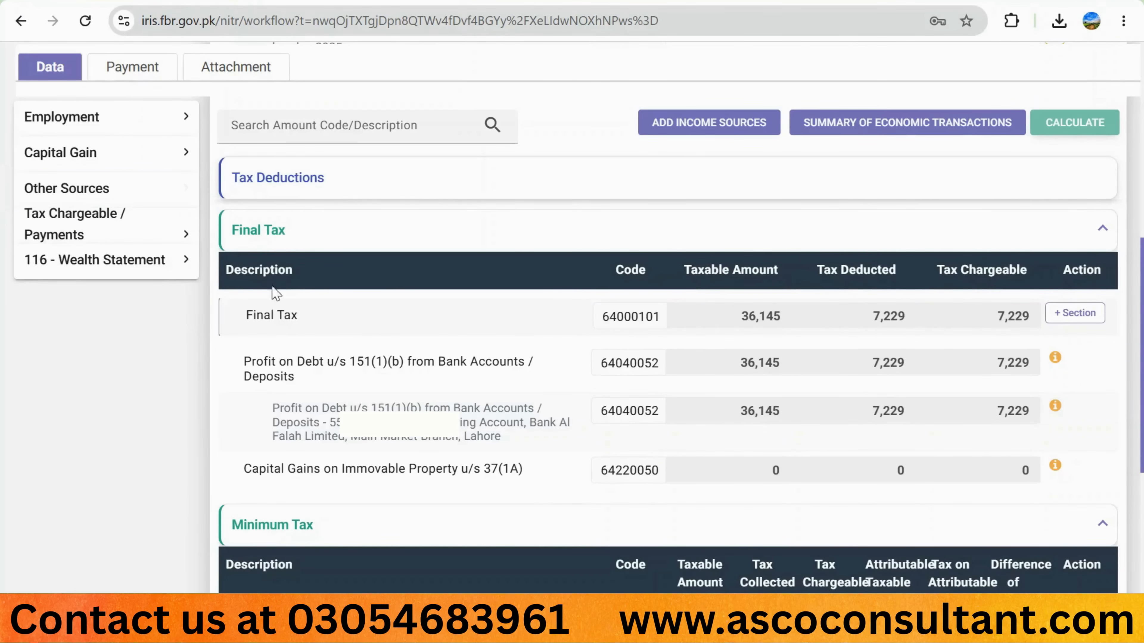